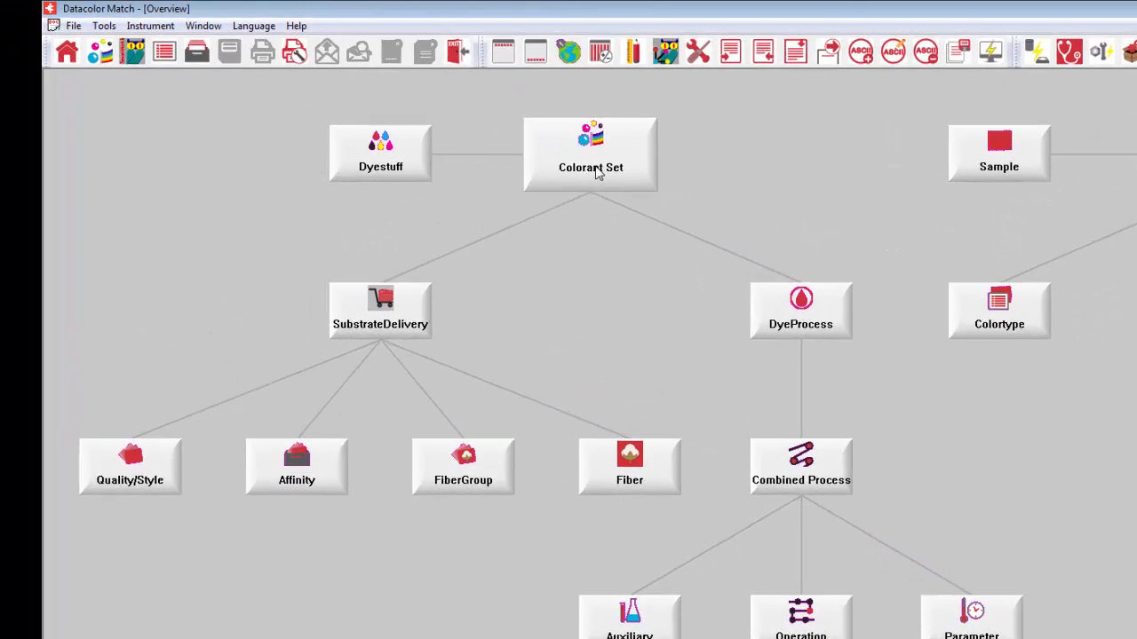
Step: Create a new colorant set with the name and ID Reactives
click(597, 173)
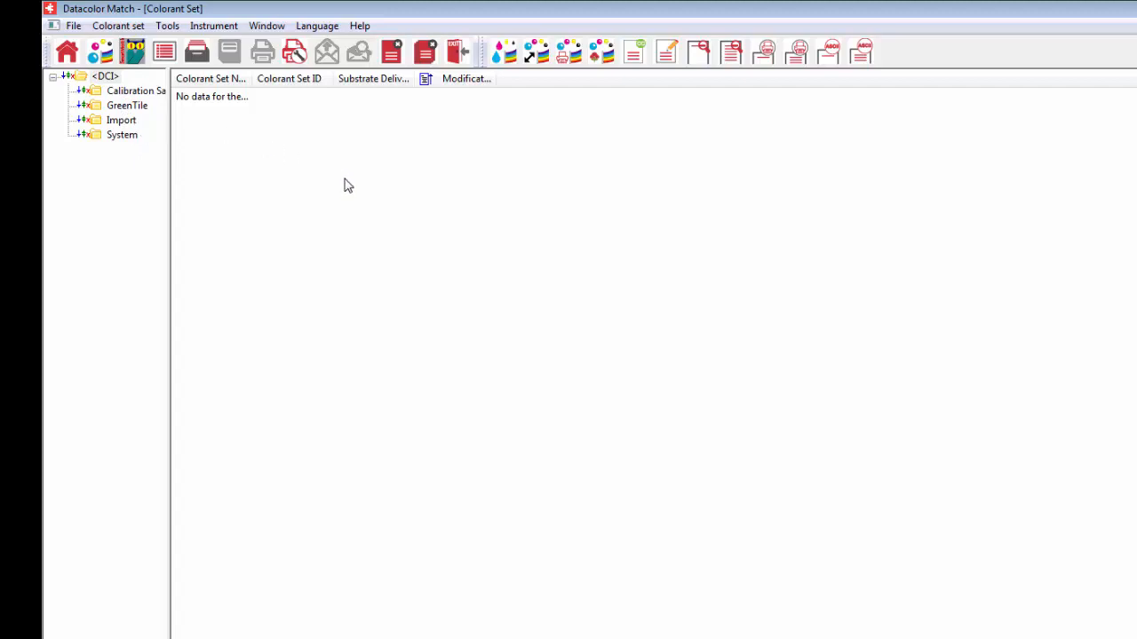
key(ctrl+n)
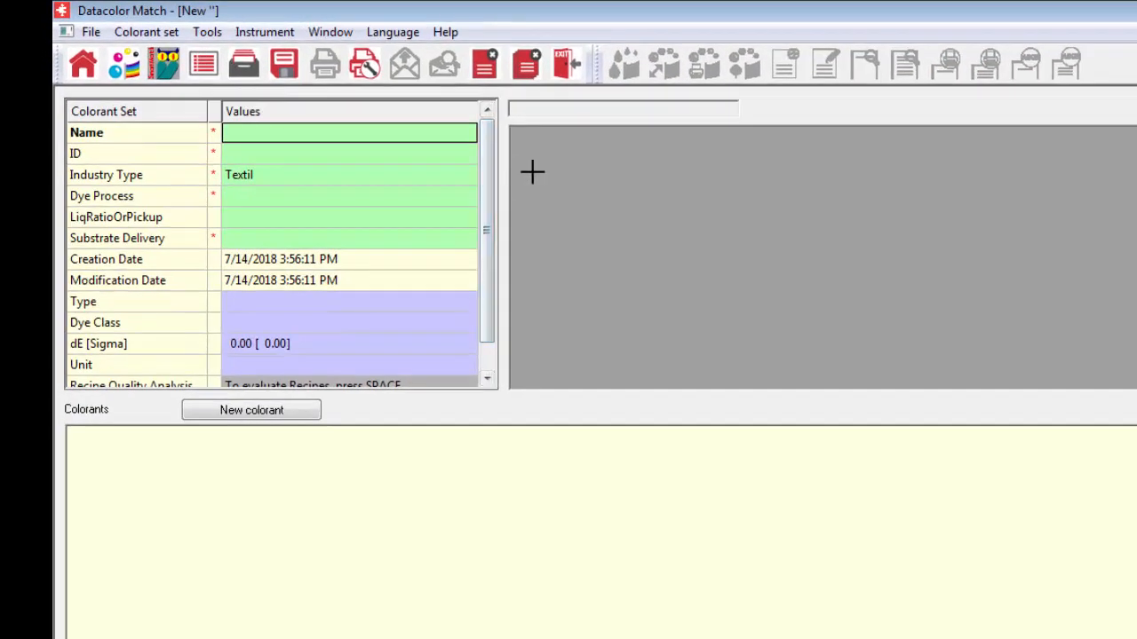
click(291, 142)
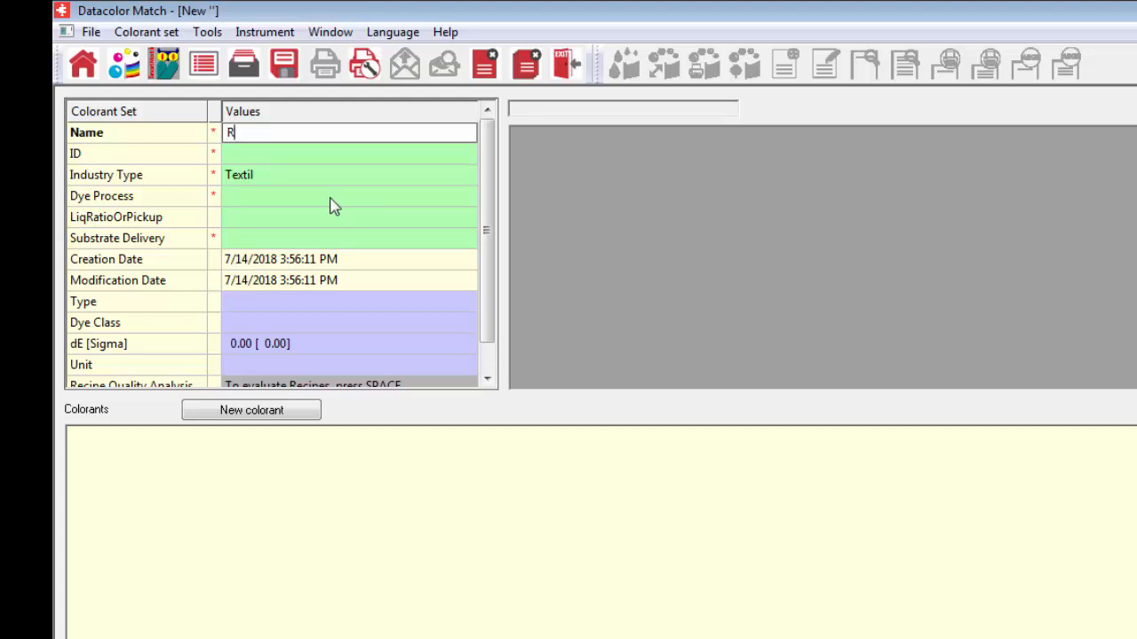
text(Reactives)
click(256, 155)
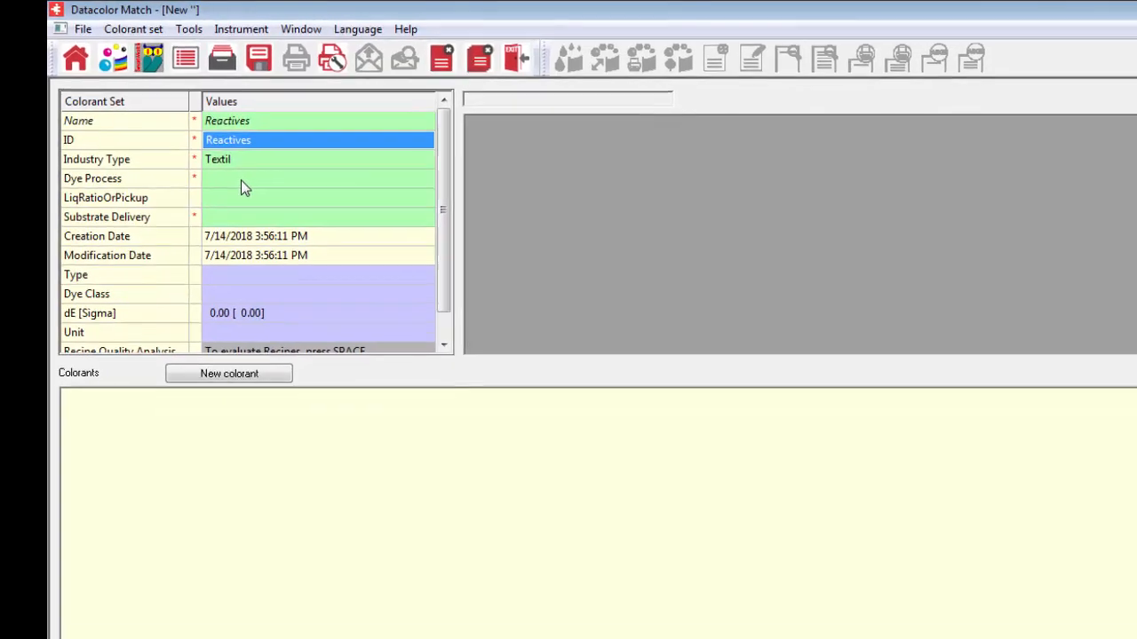
Step: Assign the existing Cotton Exhaust dye process to the colorant set
double_click(264, 198)
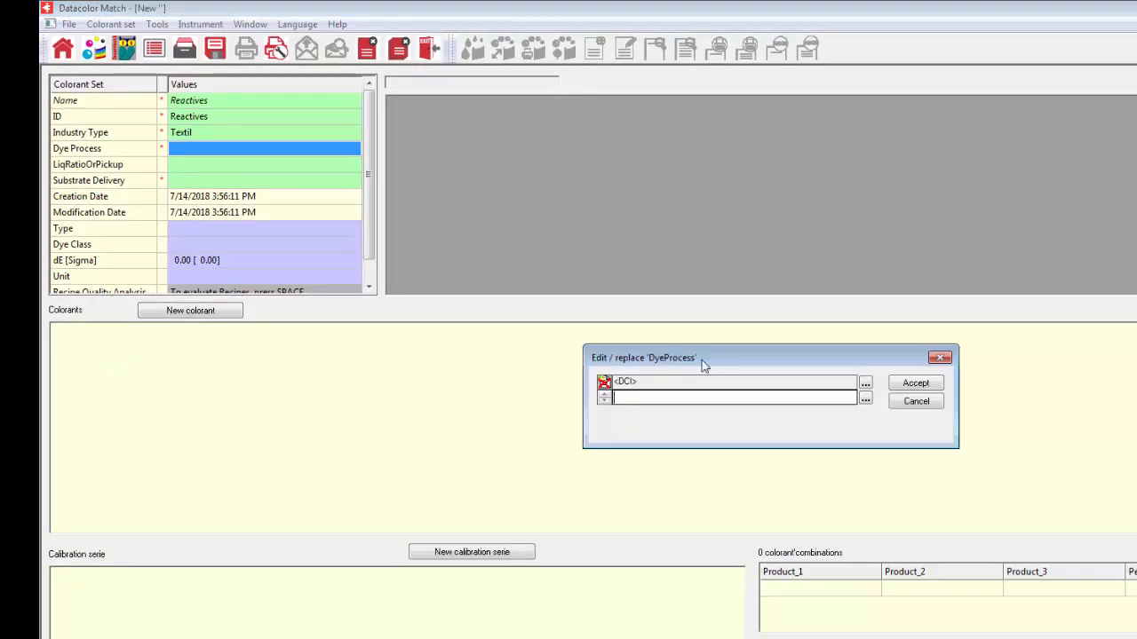
click(866, 402)
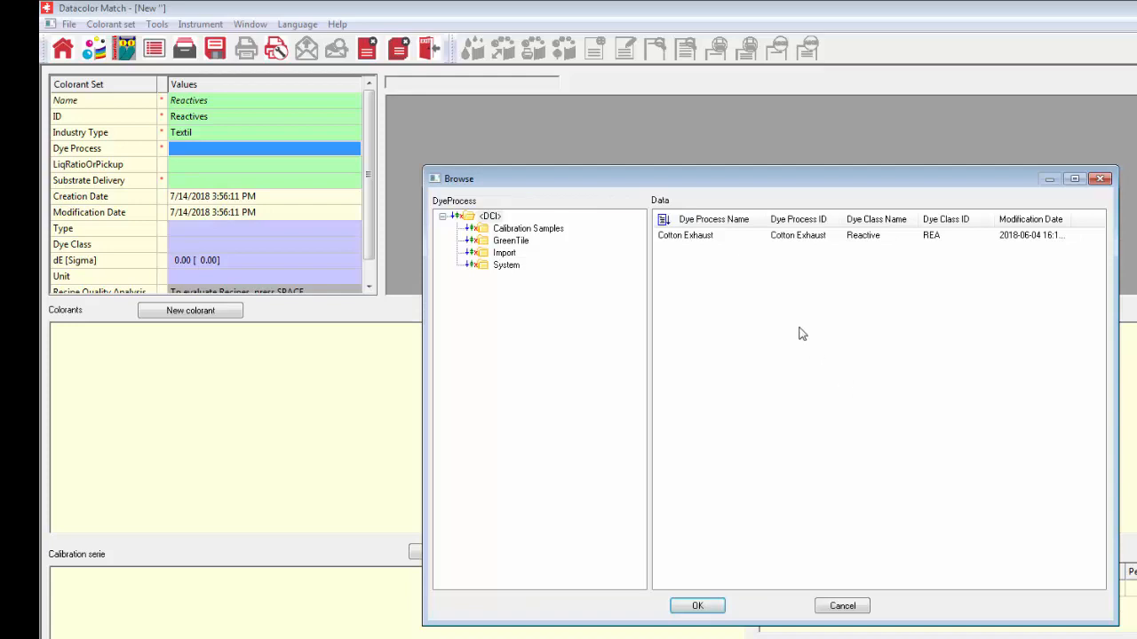
click(701, 240)
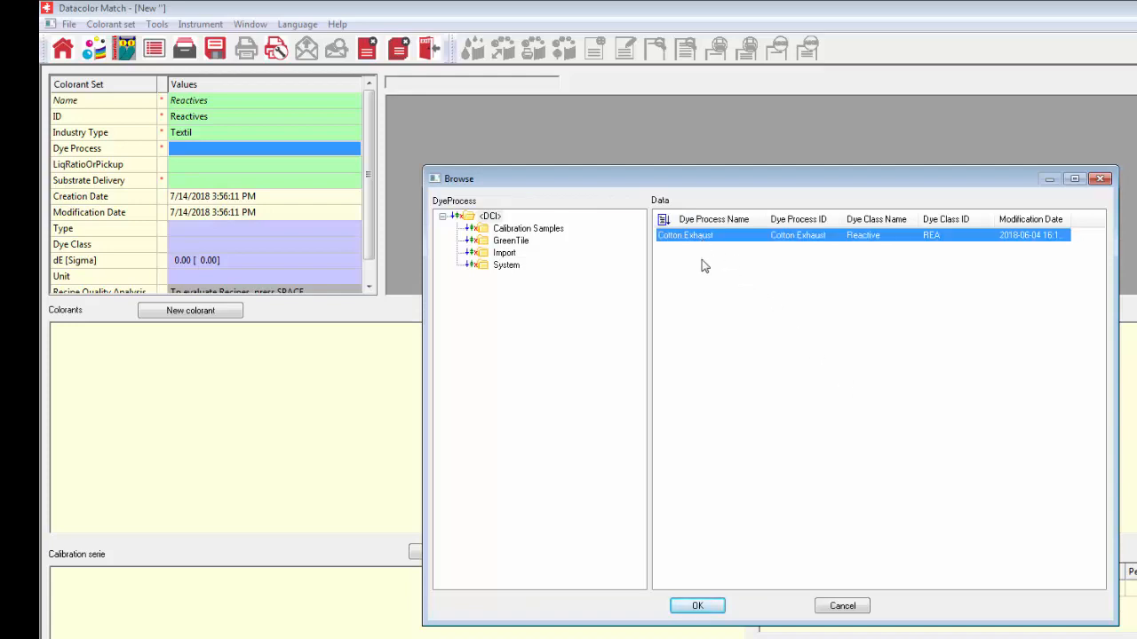
click(701, 607)
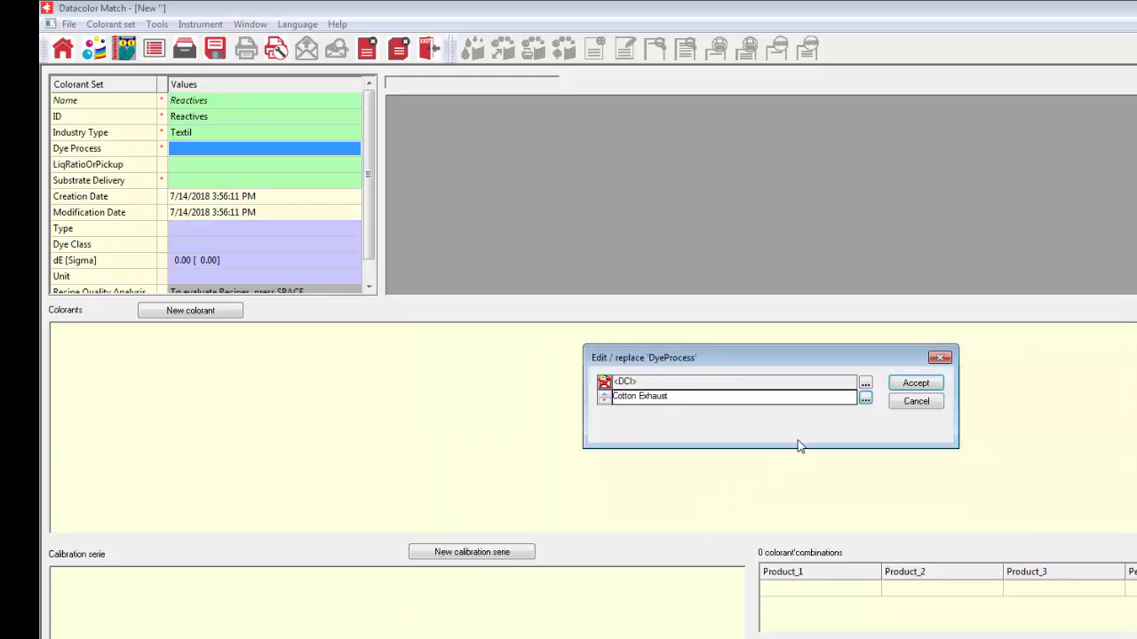
click(917, 387)
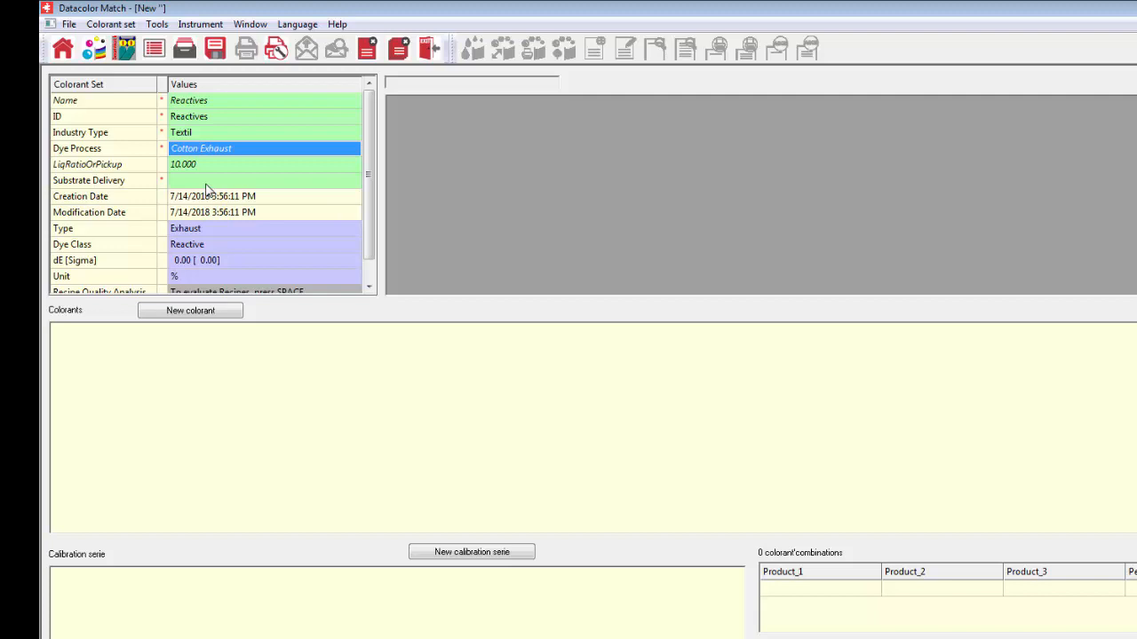
Step: Assign the Bleached Cotton Jersey - blank dyeing substrate delivery to the colorant set
click(206, 186)
double_click(206, 185)
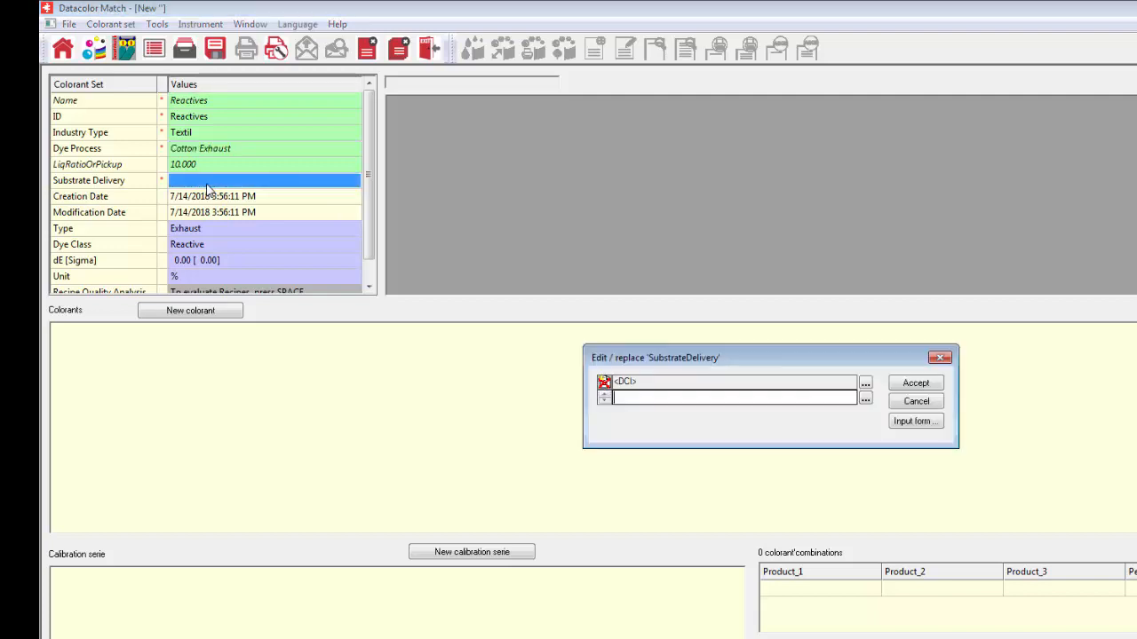
click(865, 400)
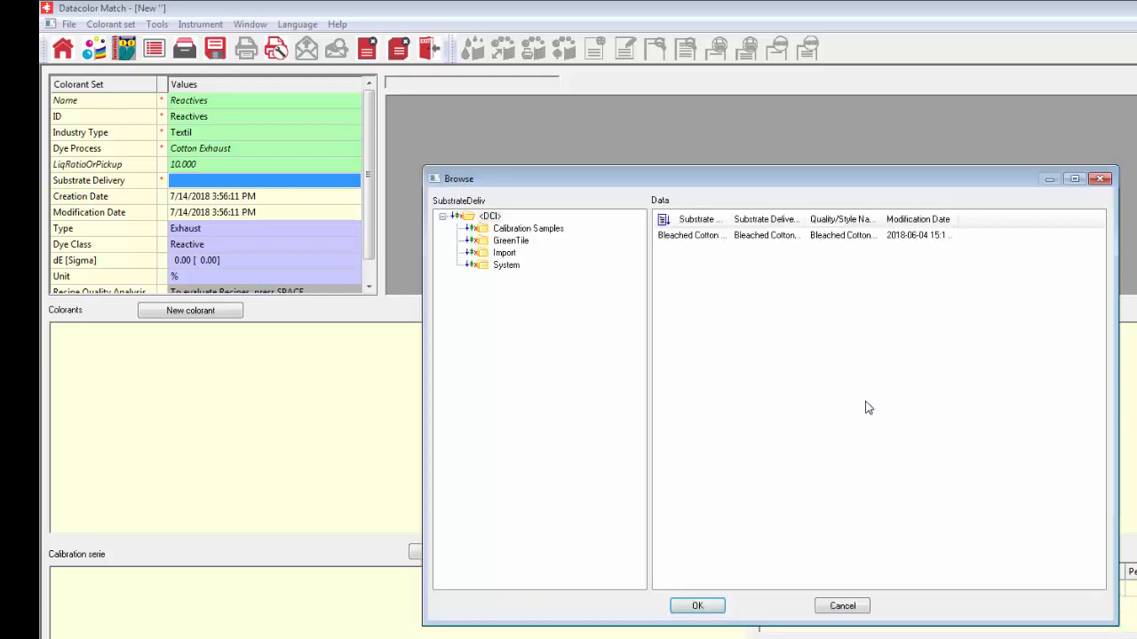
click(694, 237)
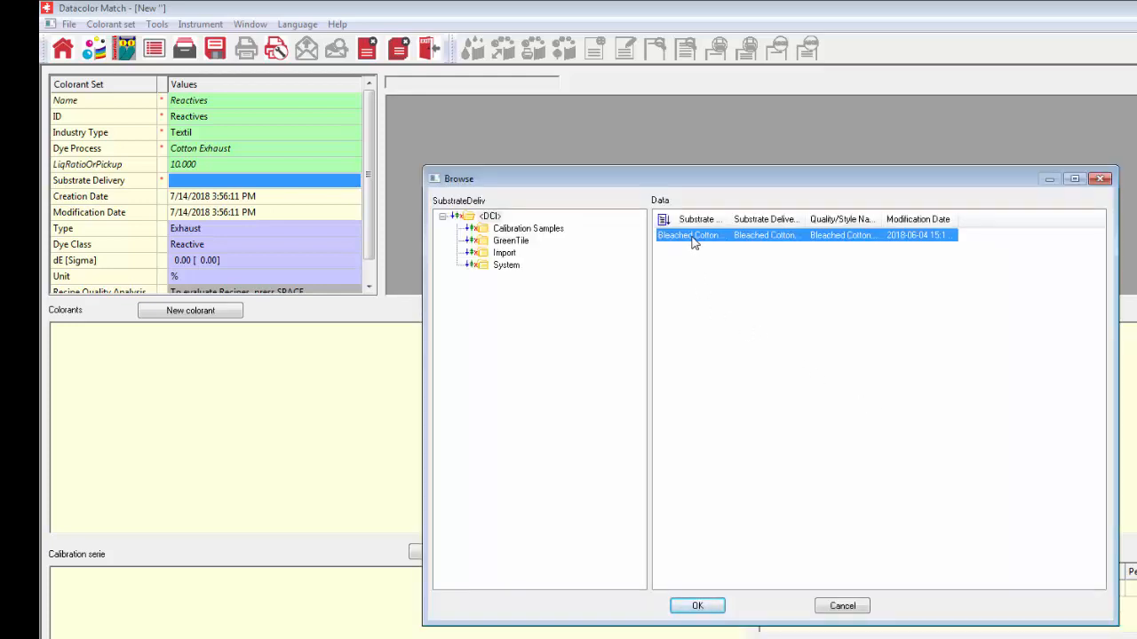
click(698, 606)
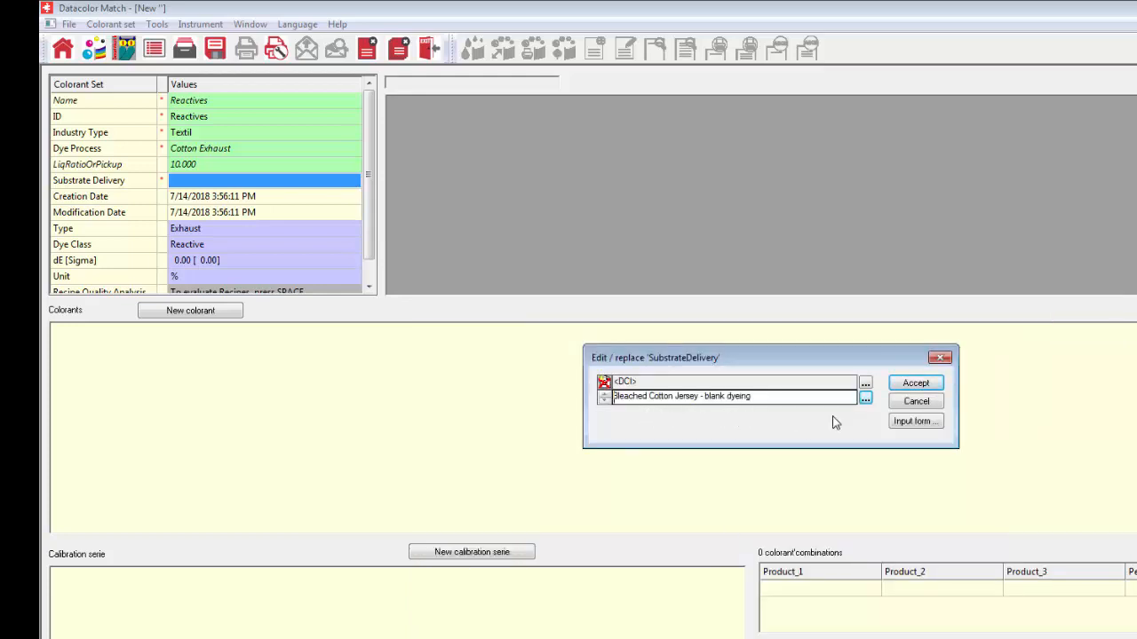
click(910, 387)
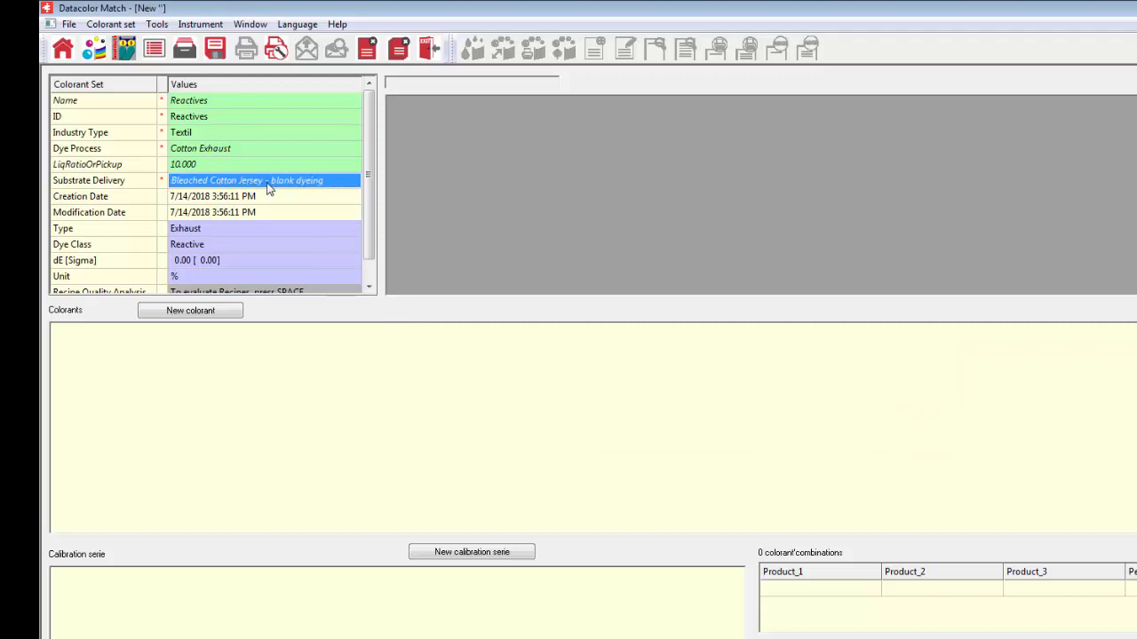
Step: Store the Reactives colorant set
drag(367, 183, 370, 192)
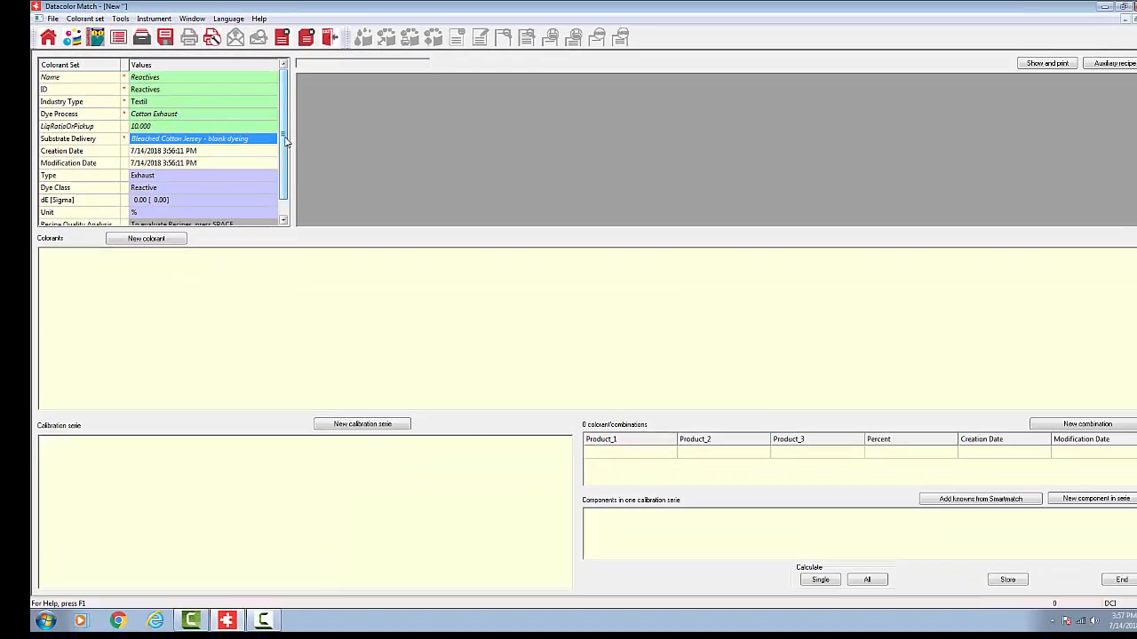
click(1006, 580)
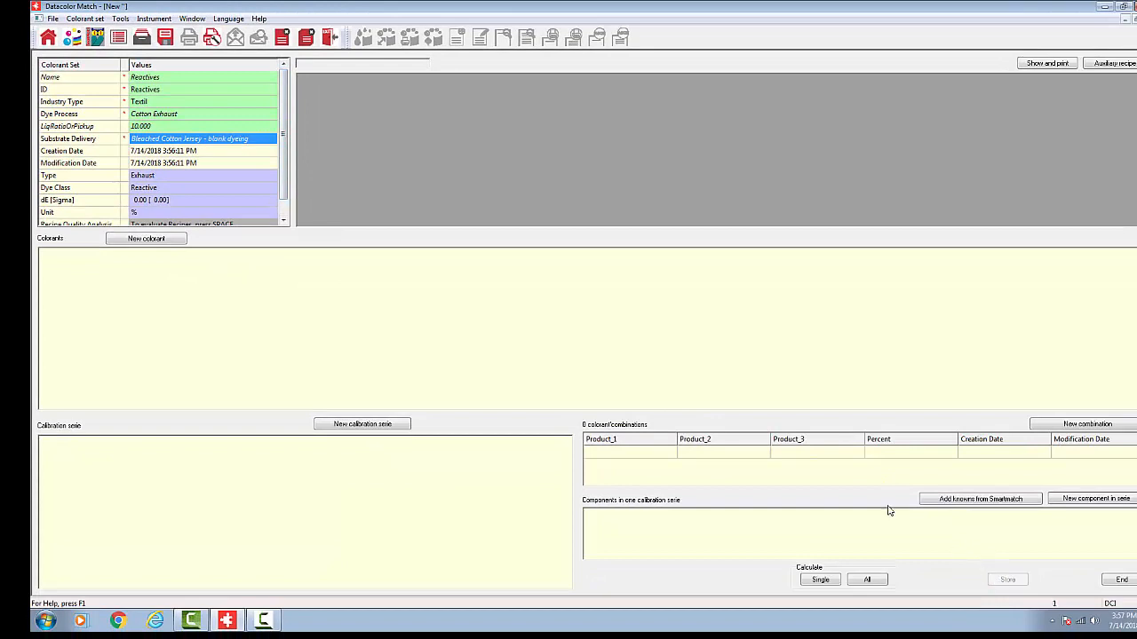
mouse_move(281, 192)
mouse_down()
mouse_move(282, 206)
mouse_move(283, 181)
mouse_up()
Step: Start a new colorant for the set and check the database for existing products
click(152, 242)
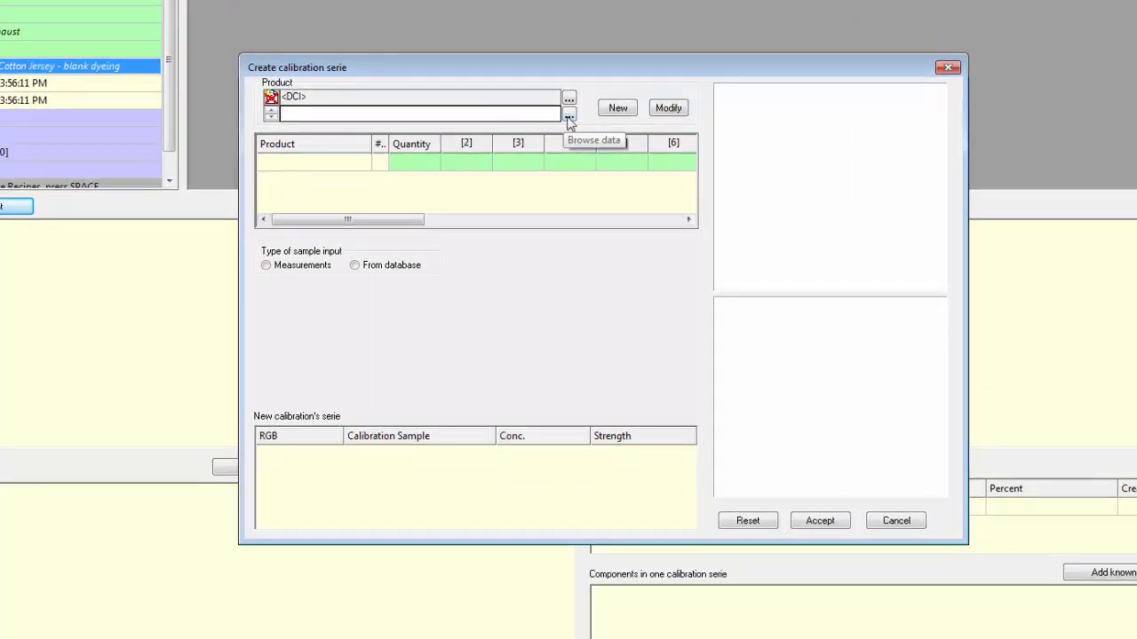
click(569, 117)
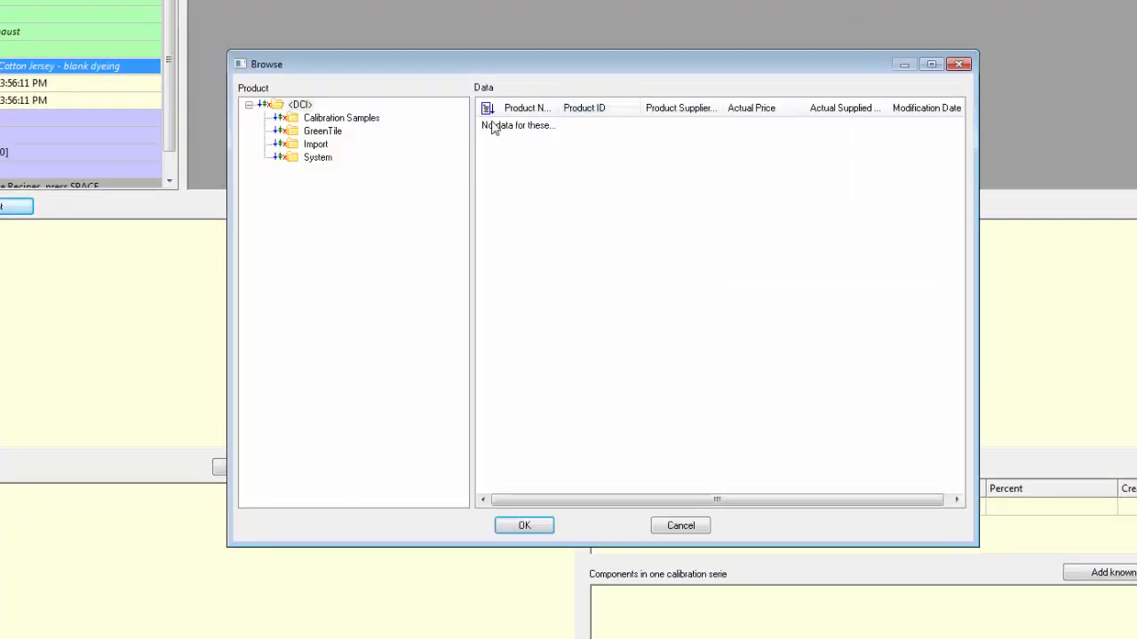
click(684, 526)
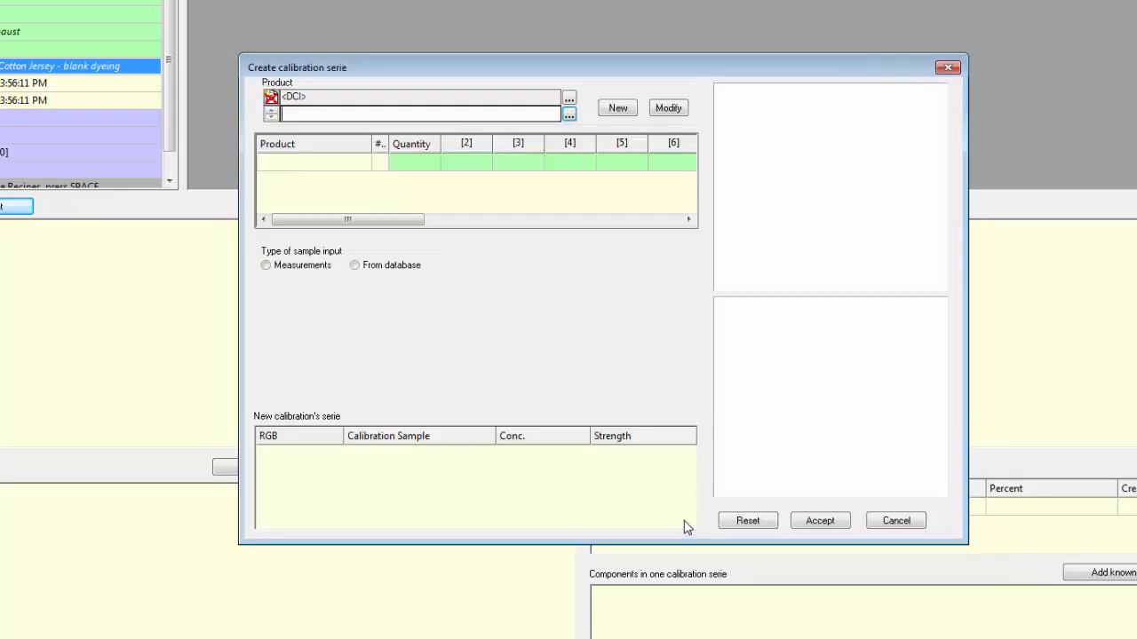
Step: Define a new product for the calibration series named Blue G with an actual price of 3
click(616, 112)
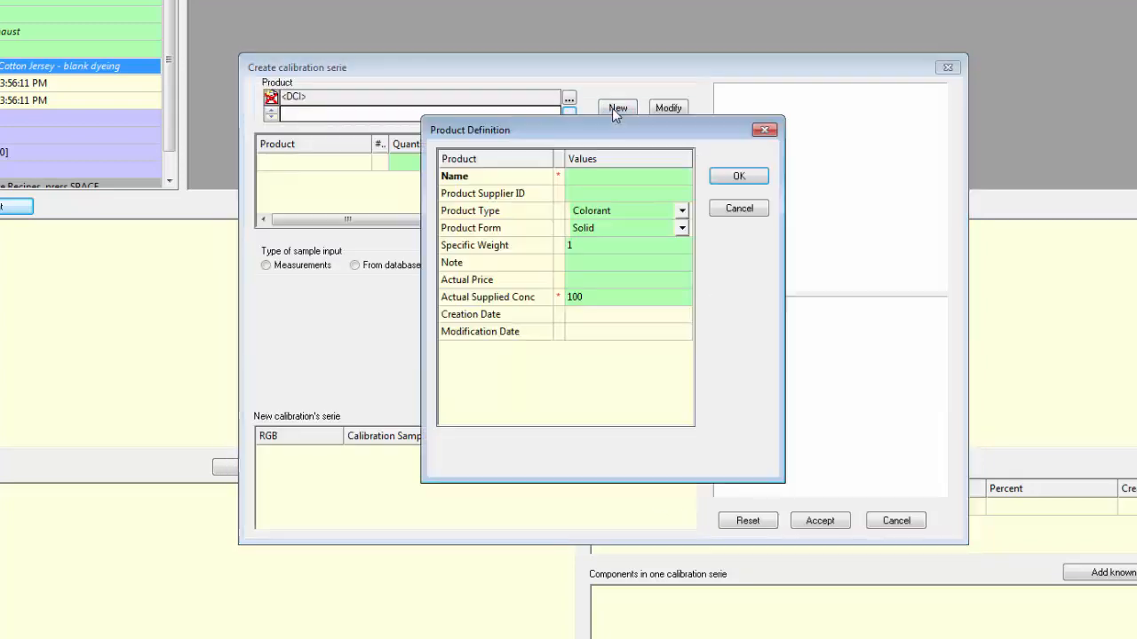
click(595, 183)
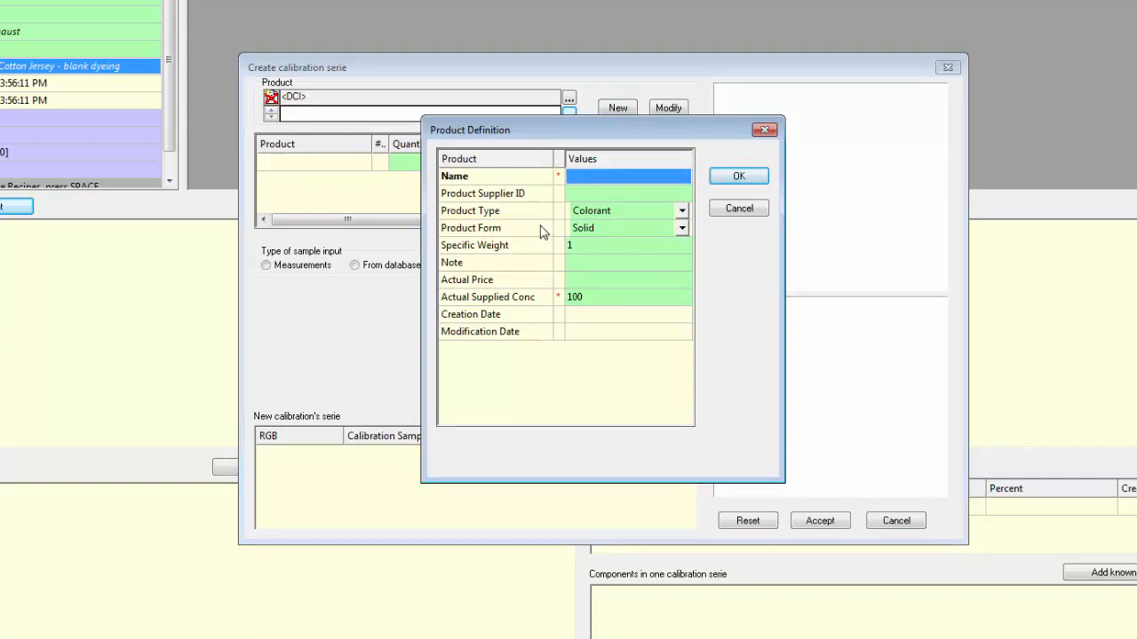
text(Blue G)
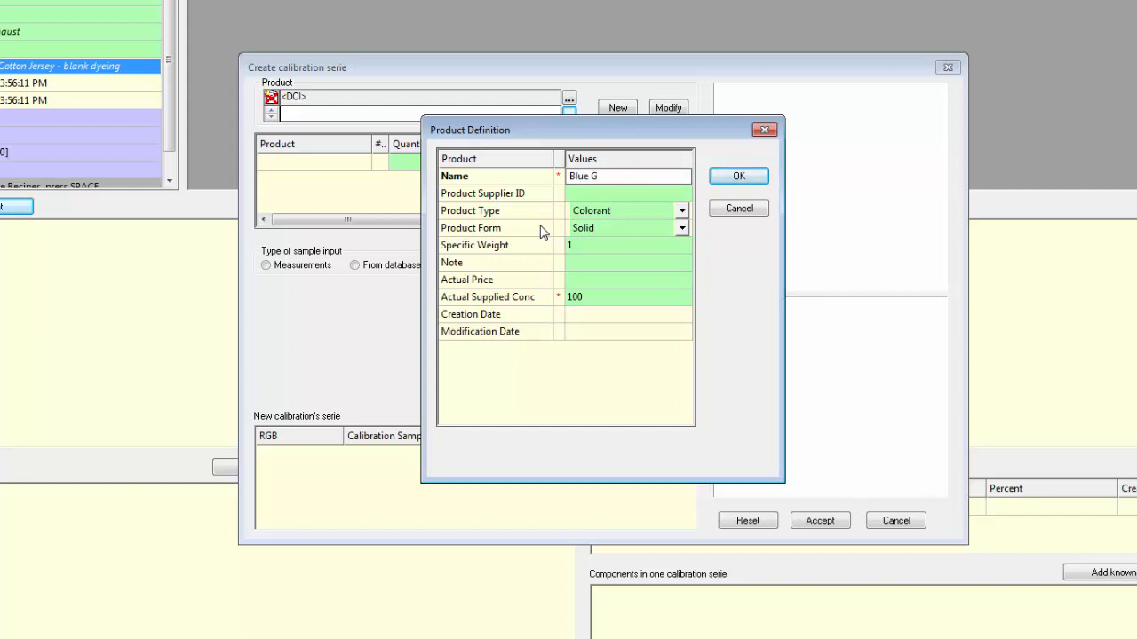
click(585, 200)
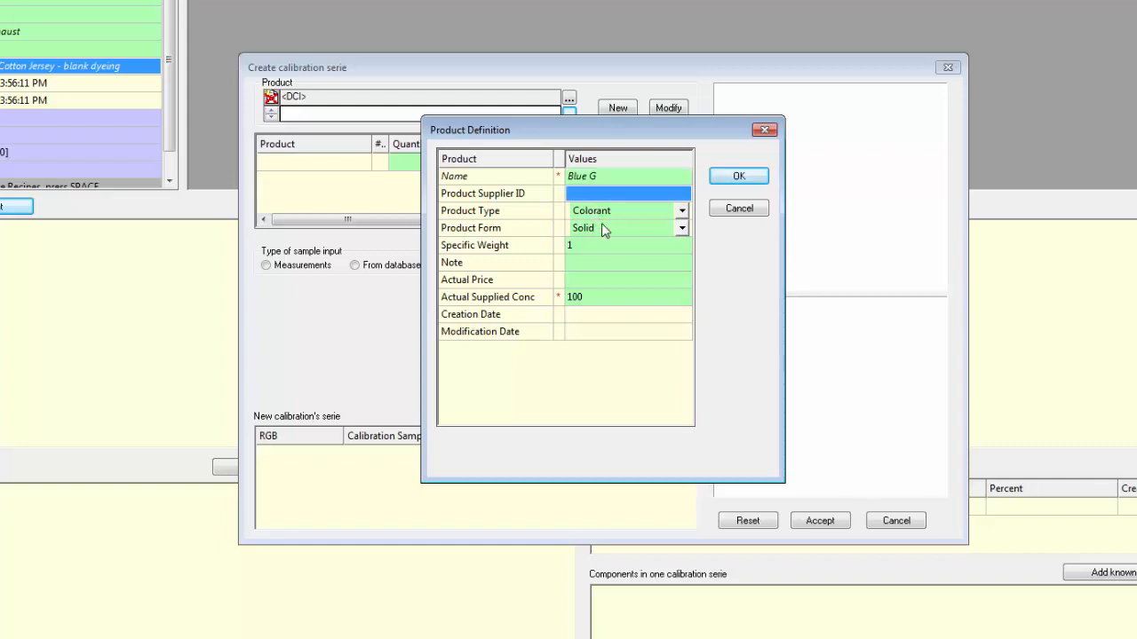
click(586, 283)
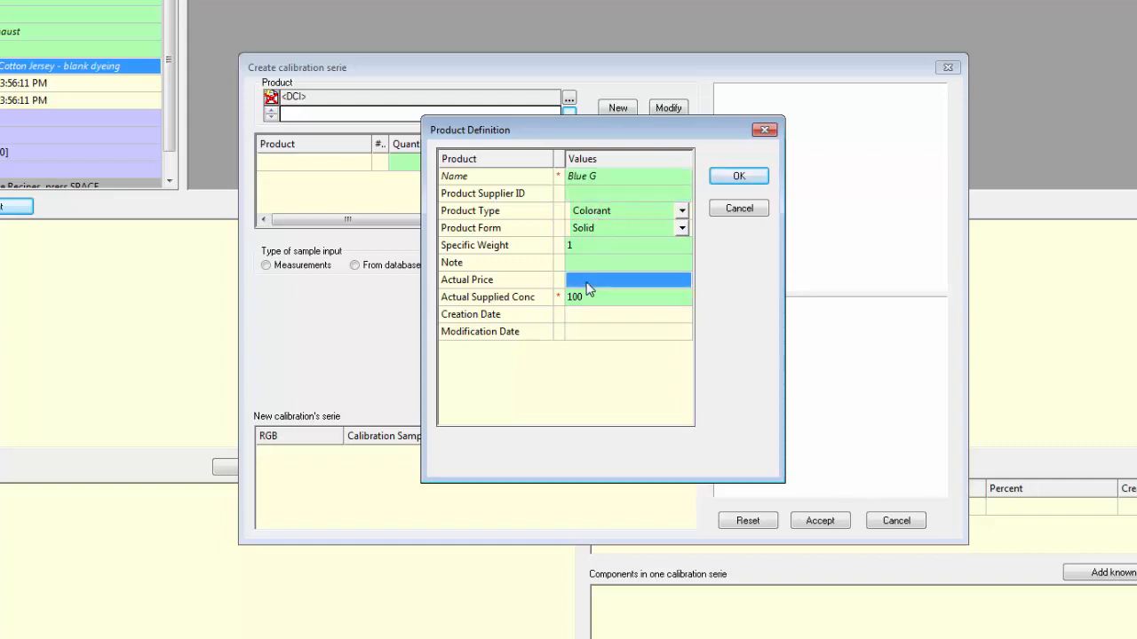
text(3)
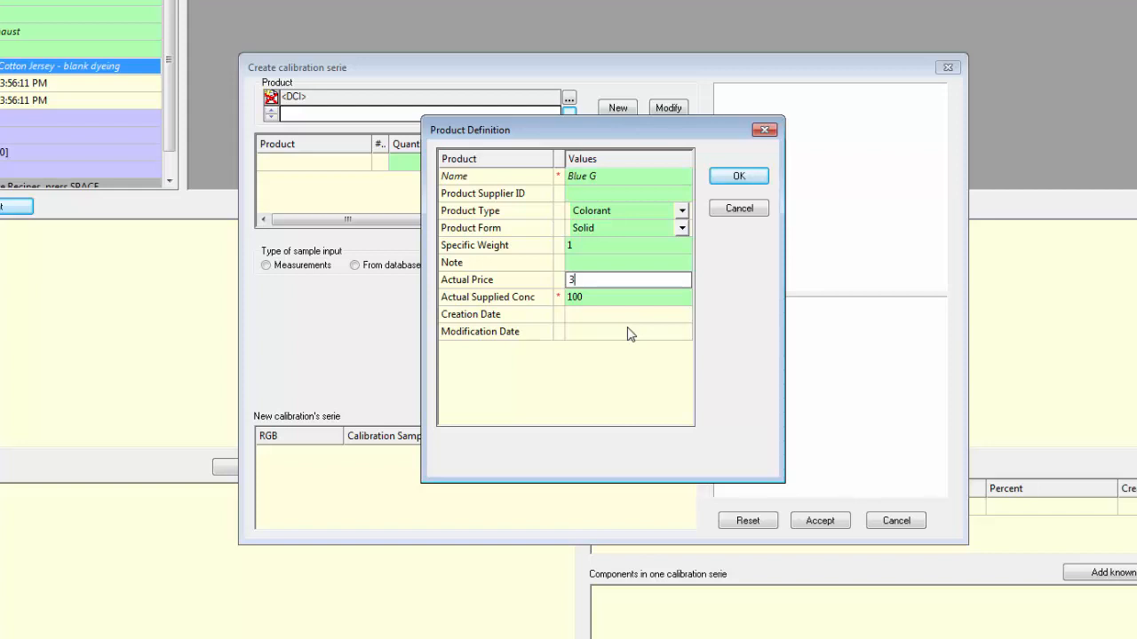
click(740, 178)
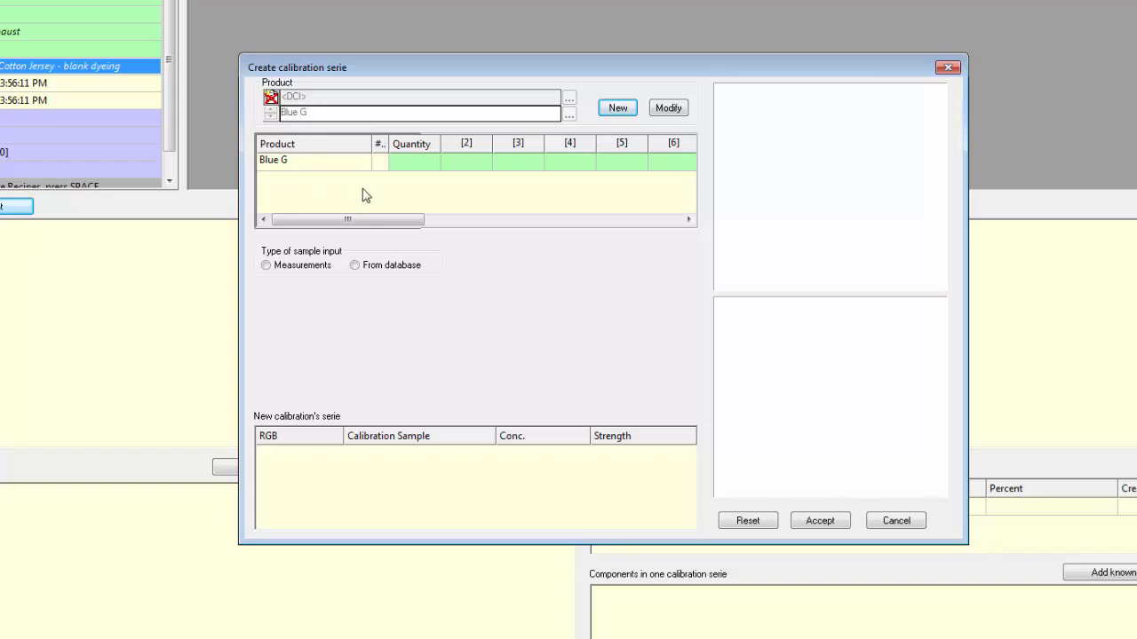
Step: Enter .05, .1 and .25 as the first three calibration quantities of Blue G
click(427, 163)
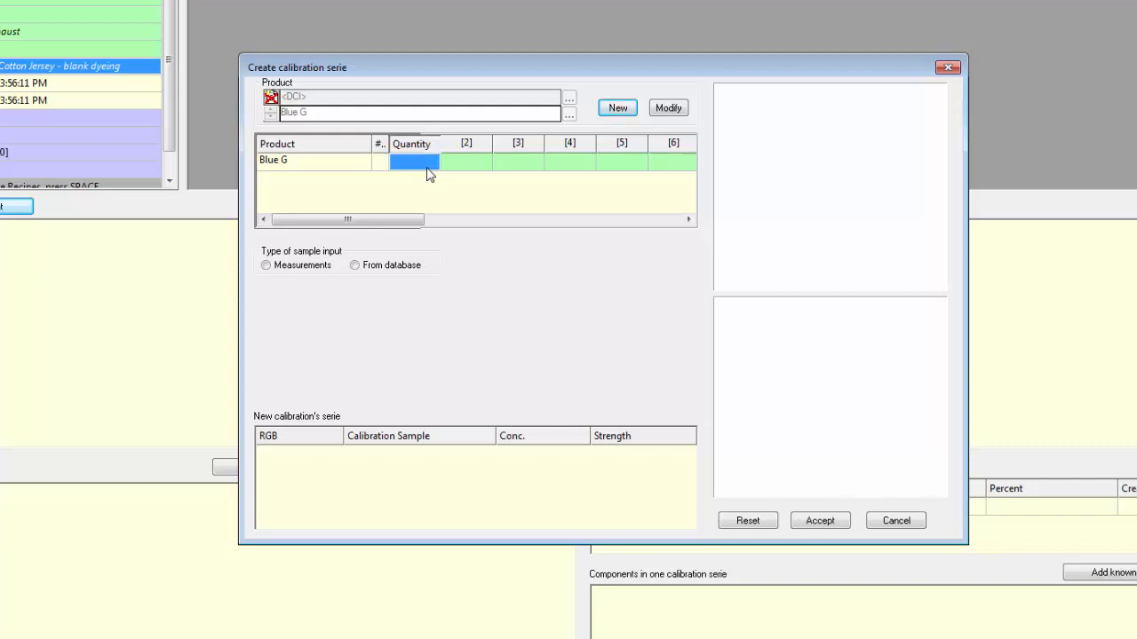
text(.05)
click(459, 174)
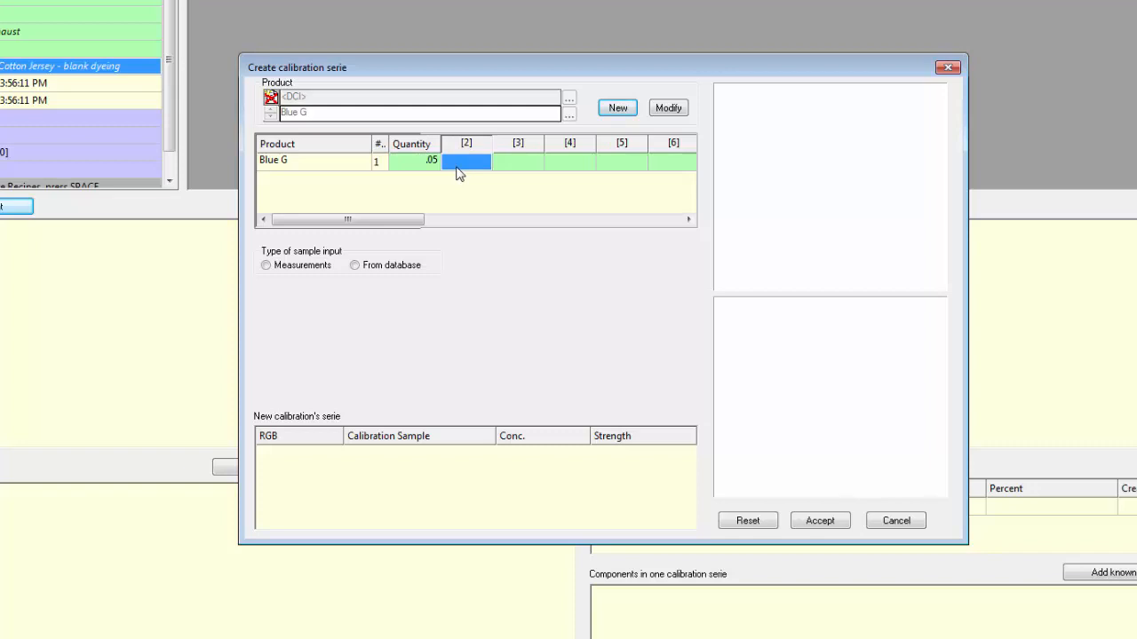
click(459, 164)
click(523, 167)
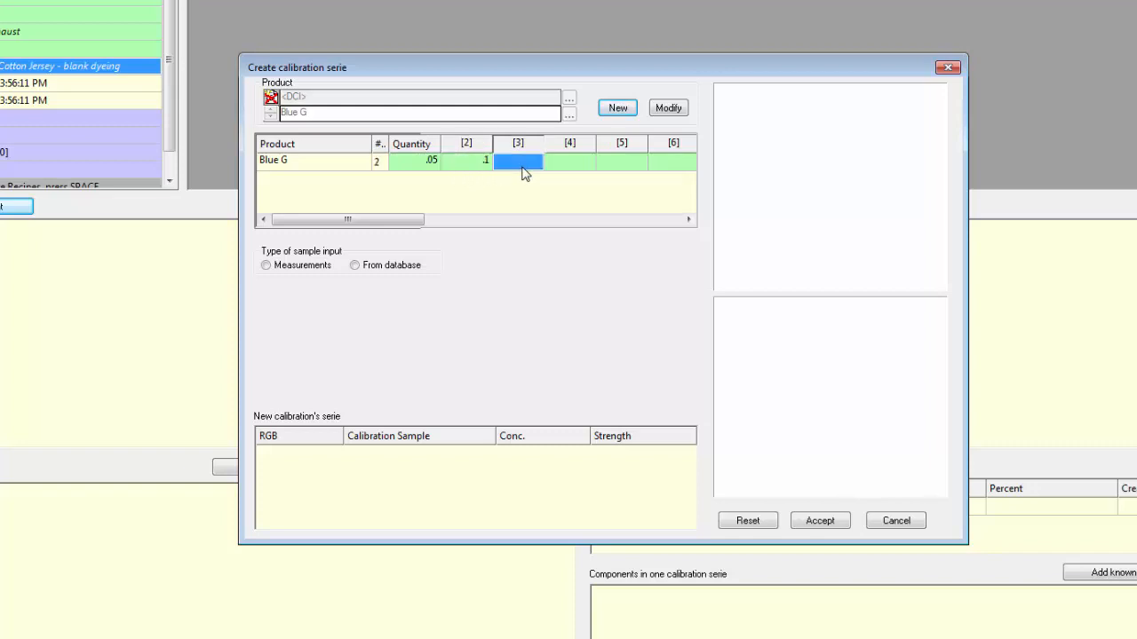
click(523, 168)
text(.25)
Step: Enter .5, .75 and 1 as the fourth to sixth calibration quantities of Blue G
click(569, 169)
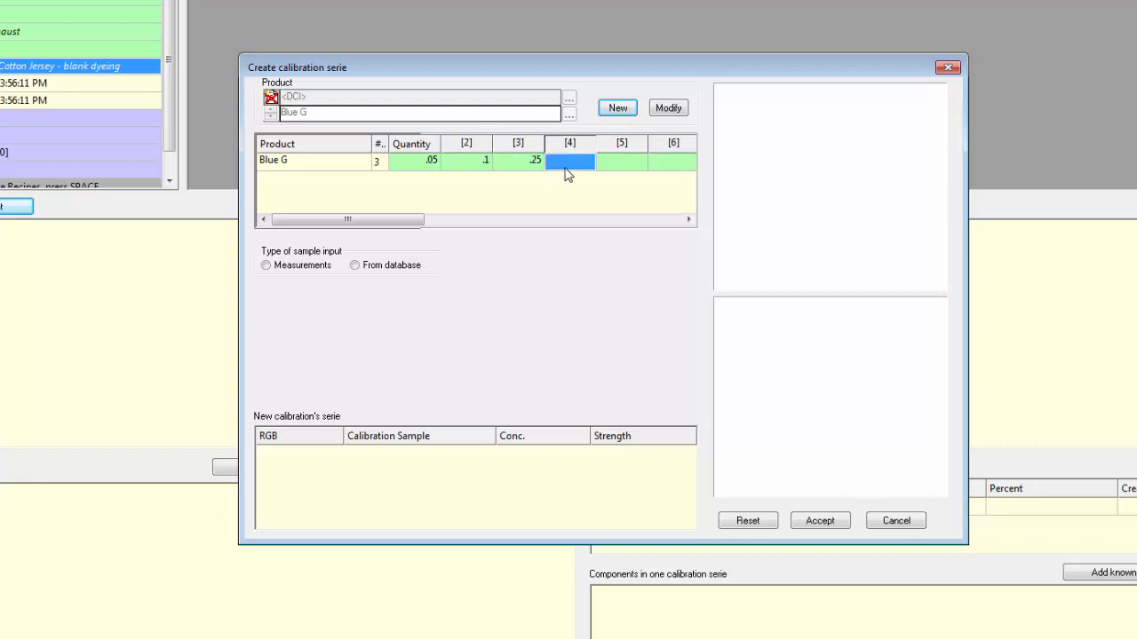
click(569, 169)
text(.5)
click(604, 170)
text(.)
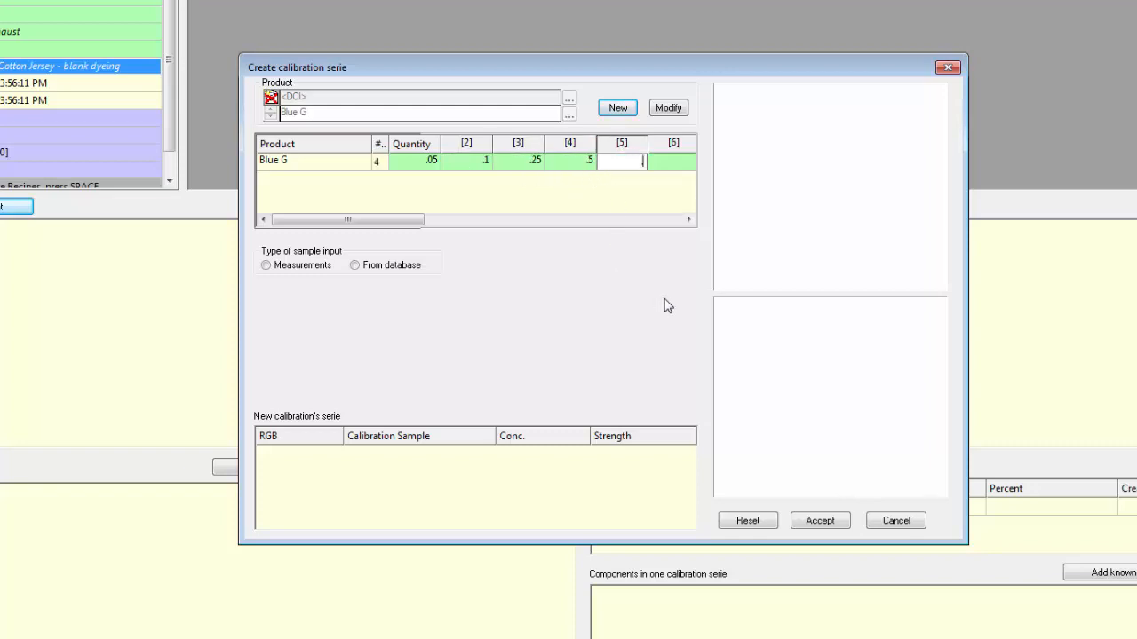
text(75)
click(679, 169)
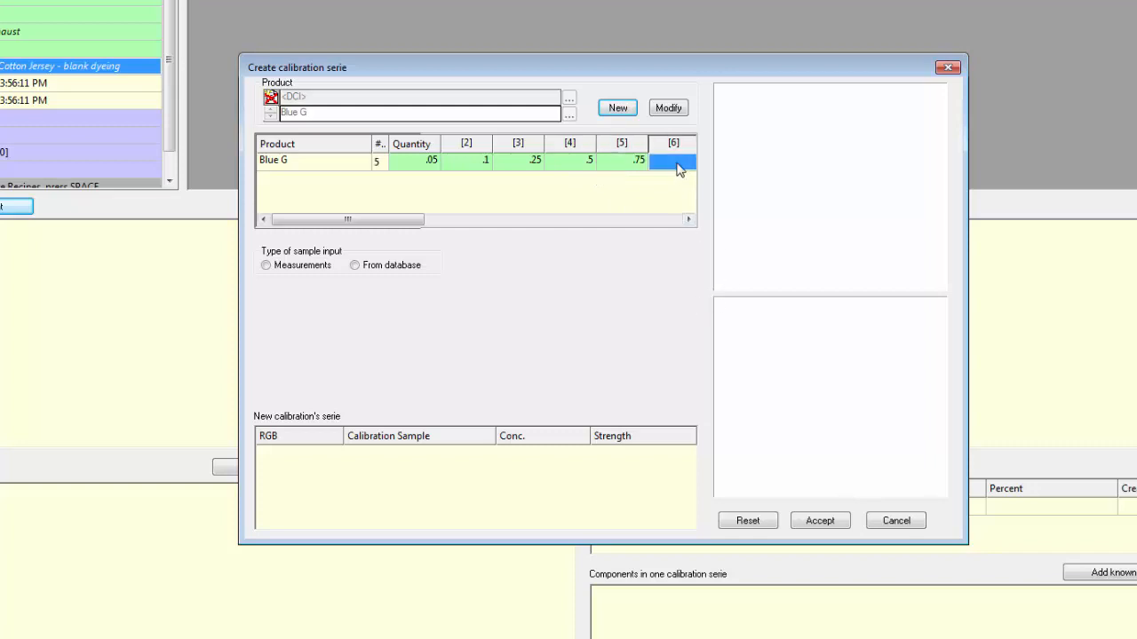
text(1)
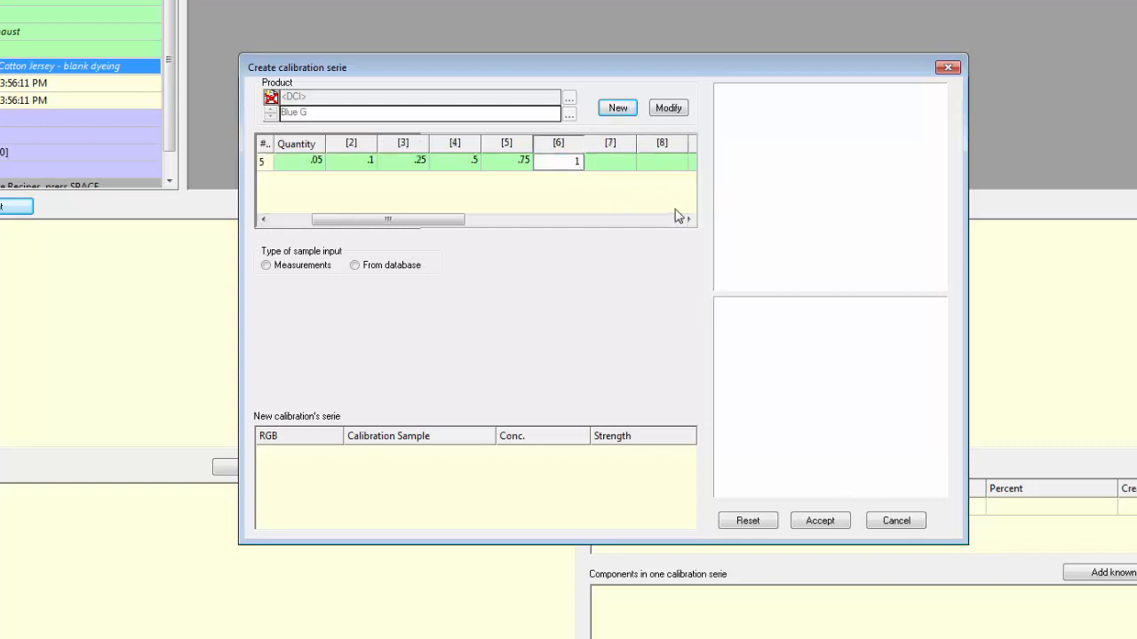
Step: Enter 1.5 and 2 as the seventh and eighth calibration quantities of Blue G
click(688, 222)
click(688, 222)
click(549, 175)
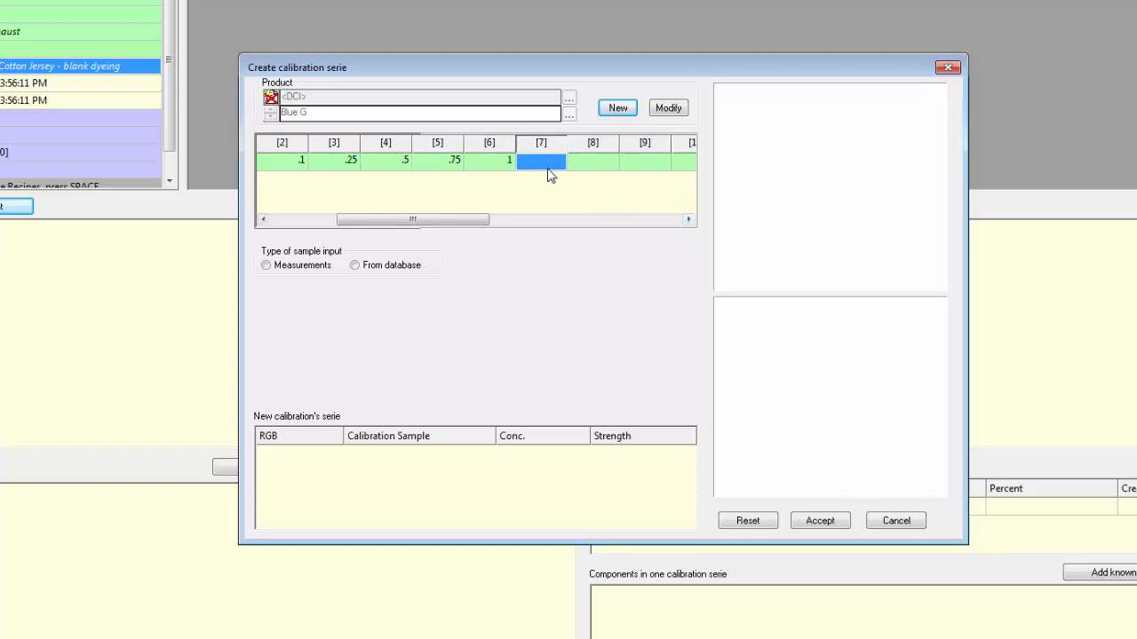
text(1.5)
click(588, 165)
text(2)
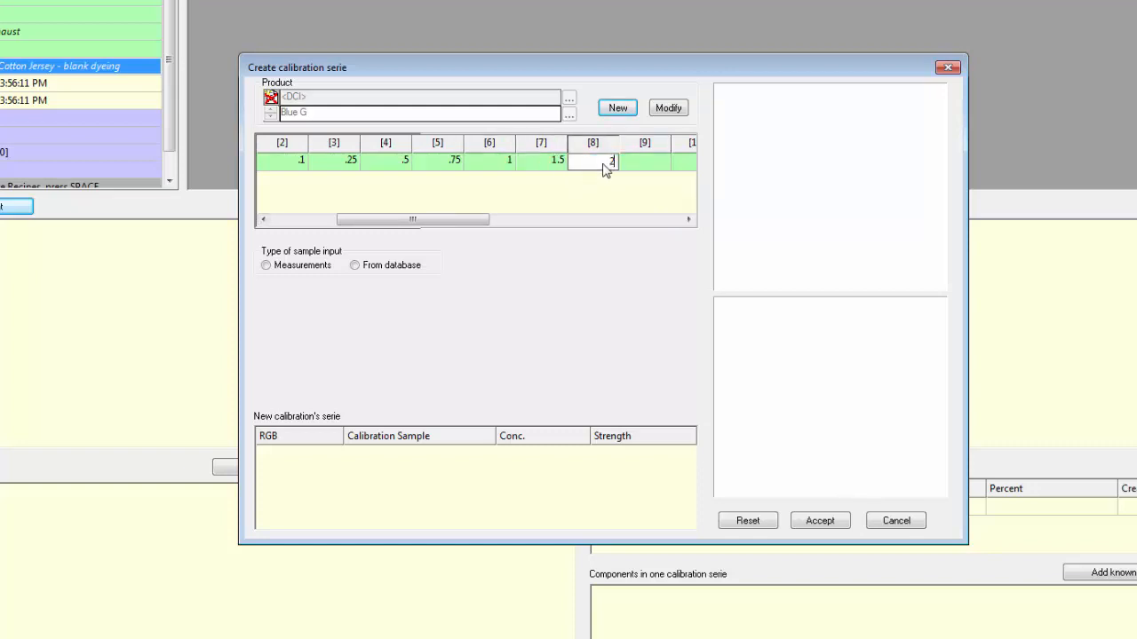
Step: Enter 2.5 and 3 as the ninth and tenth calibration quantities of Blue G
click(632, 167)
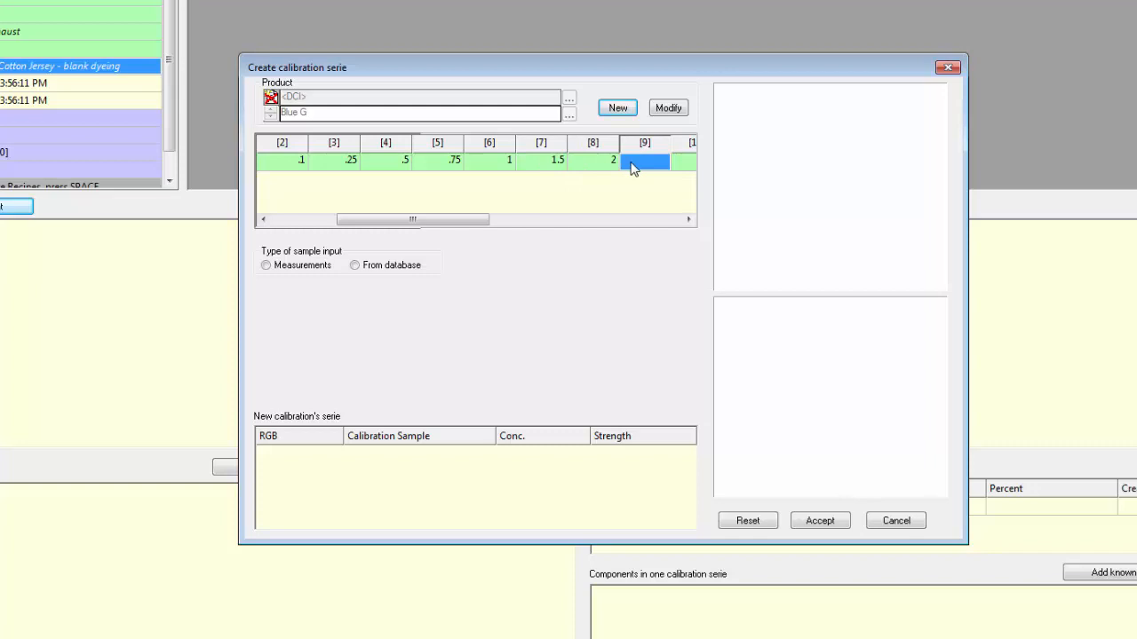
text(2.5)
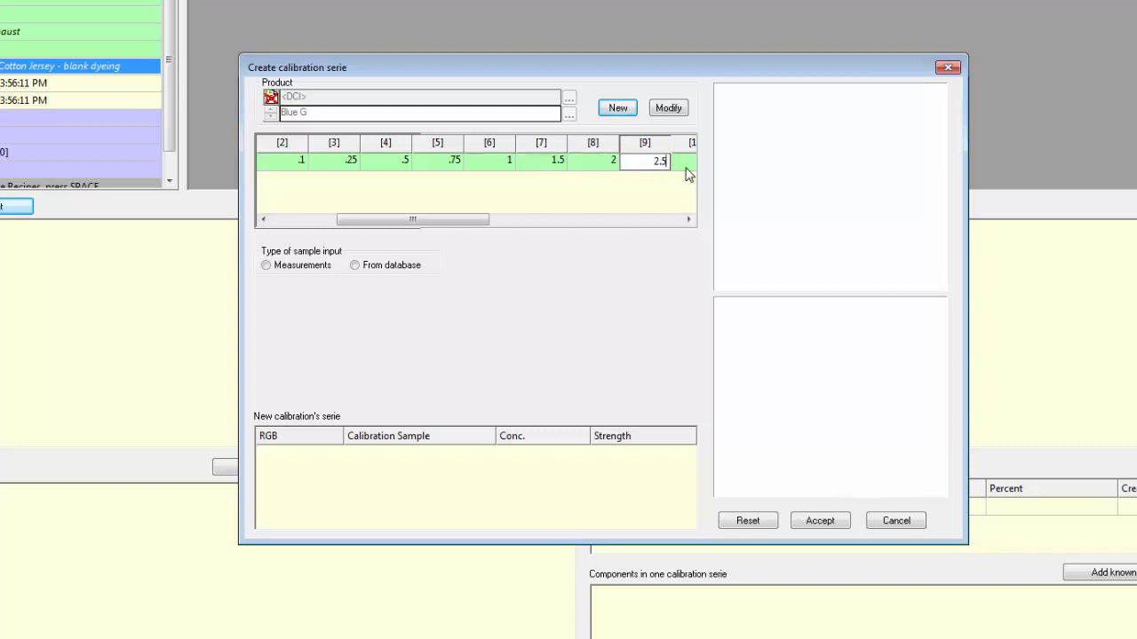
click(685, 167)
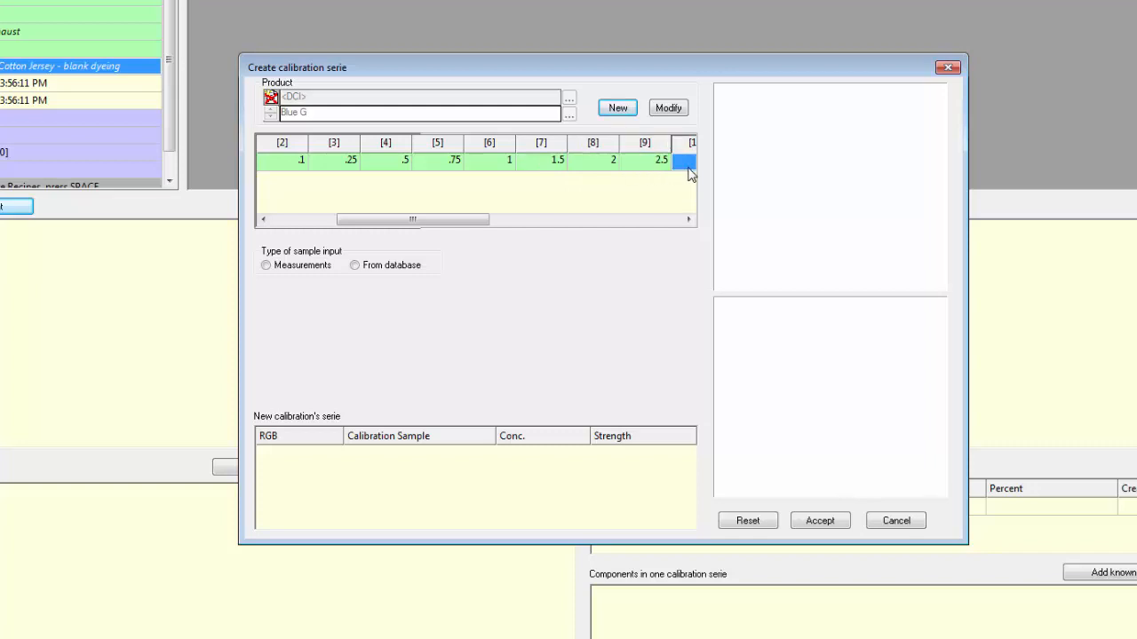
text(3)
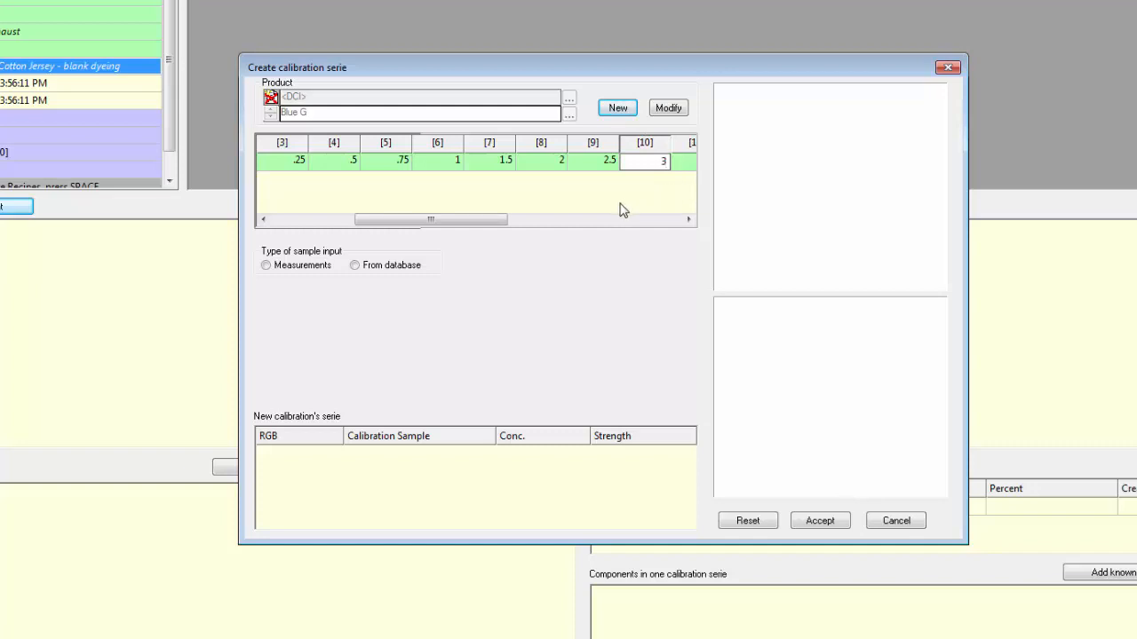
key(Return)
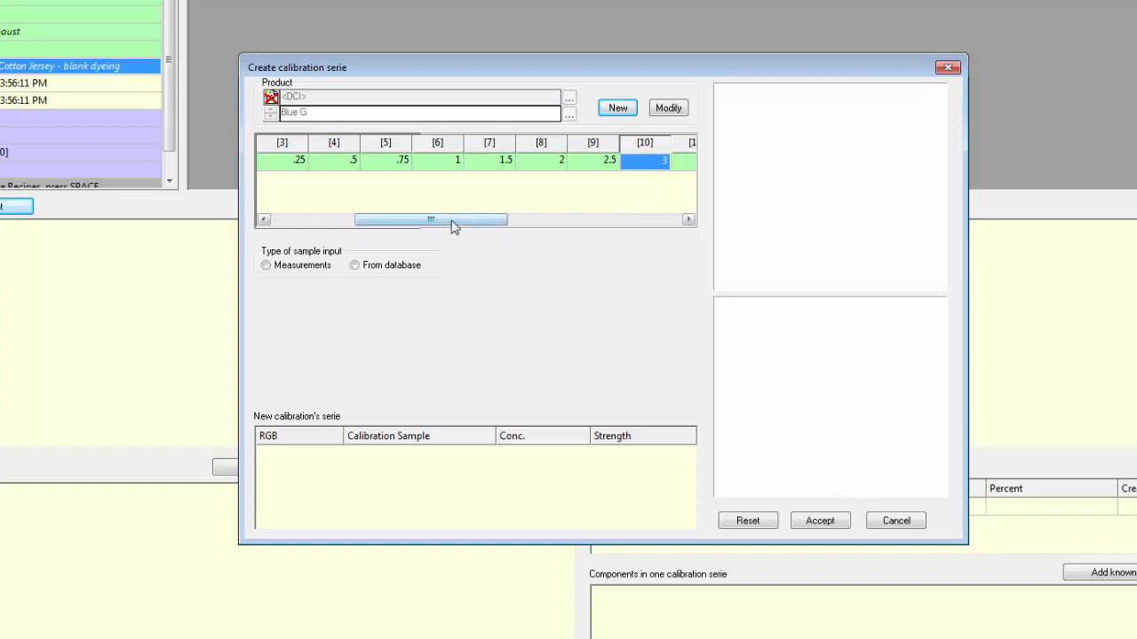
Step: Choose measurements as the sample input and open a multiple-reading measurement for the Blue G [0.05] sample
drag(451, 227, 354, 226)
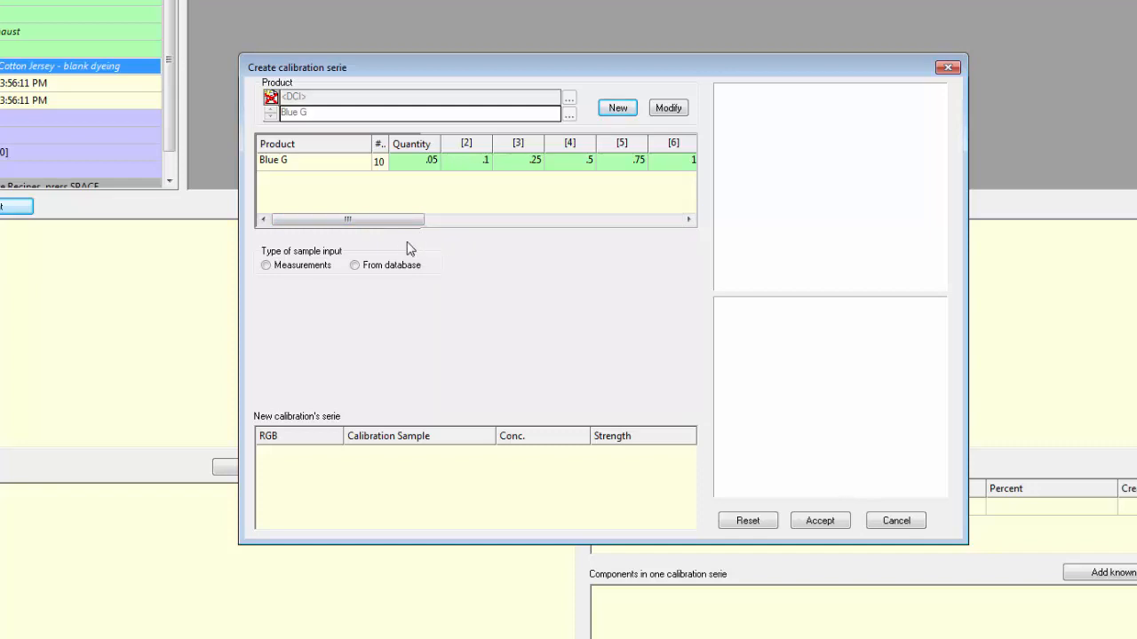
click(267, 266)
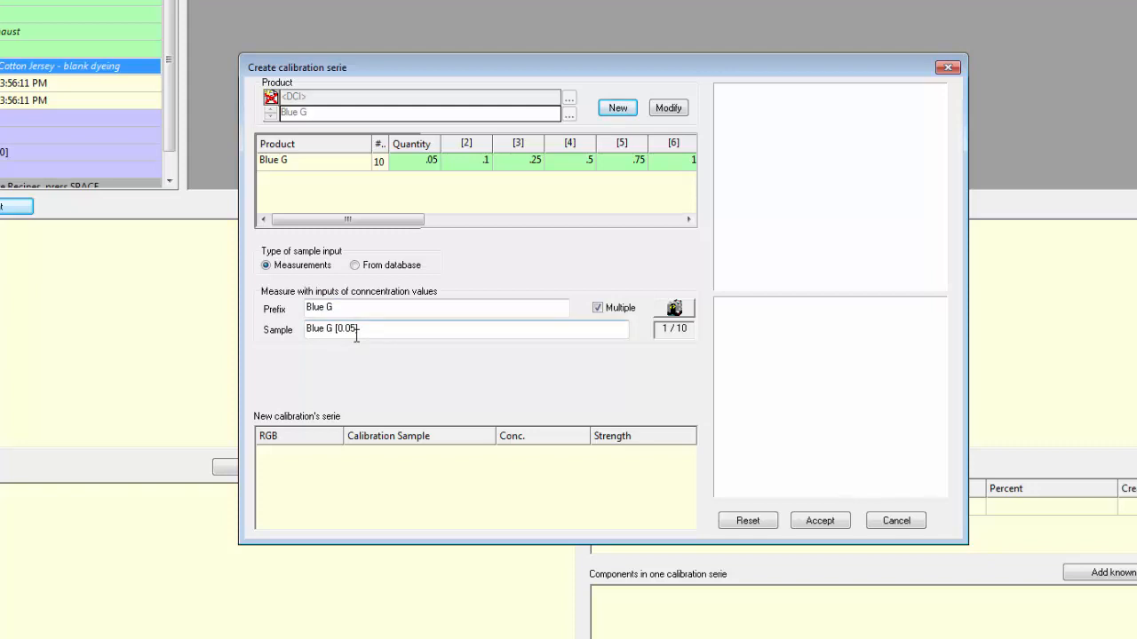
click(599, 308)
click(602, 313)
click(677, 310)
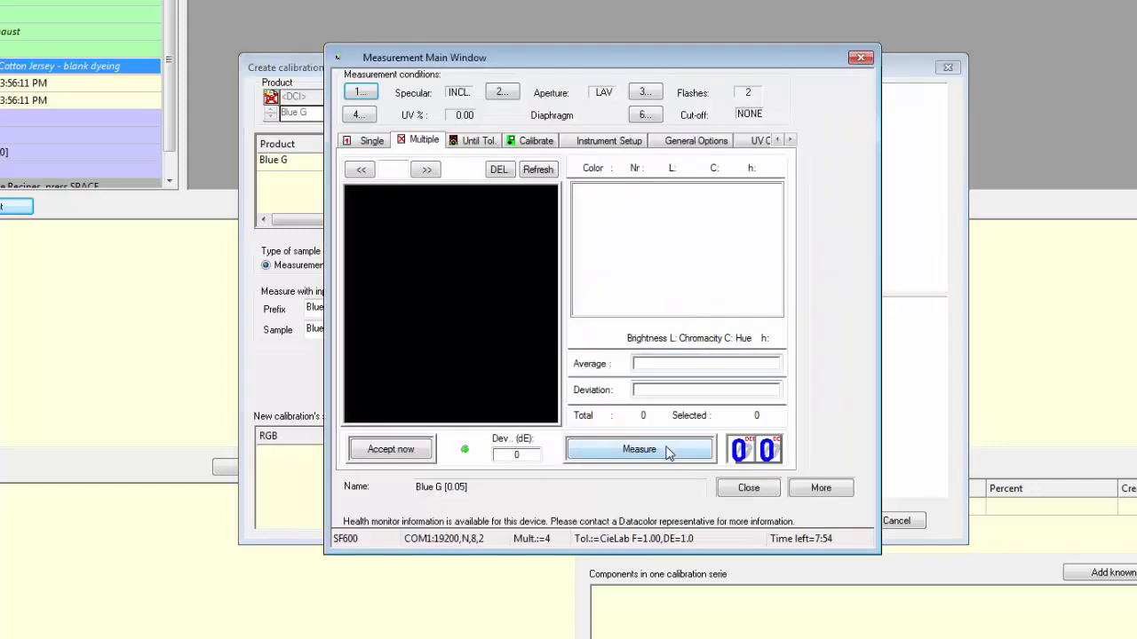
Step: Take four readings of the Blue G [0.05] sample and accept them with all four selected
click(669, 450)
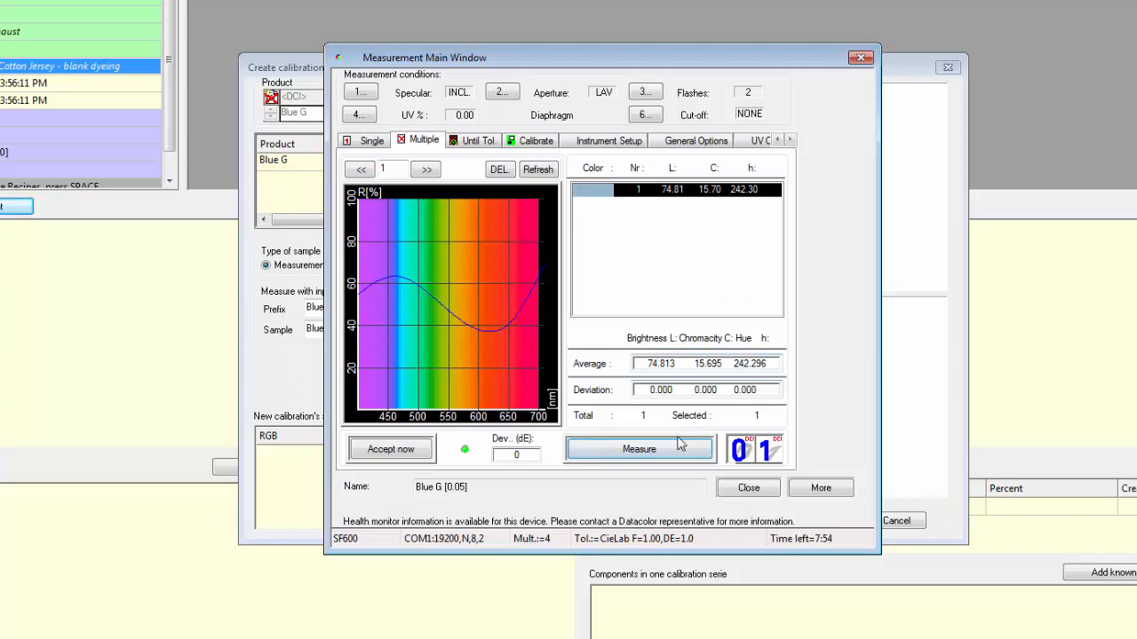
click(663, 448)
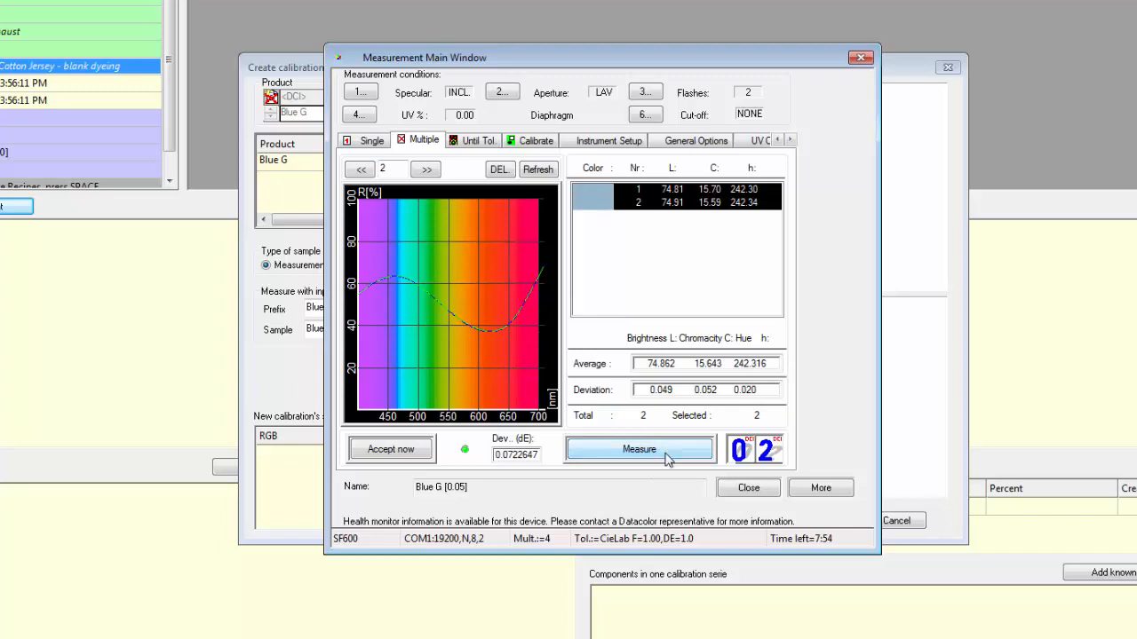
click(668, 458)
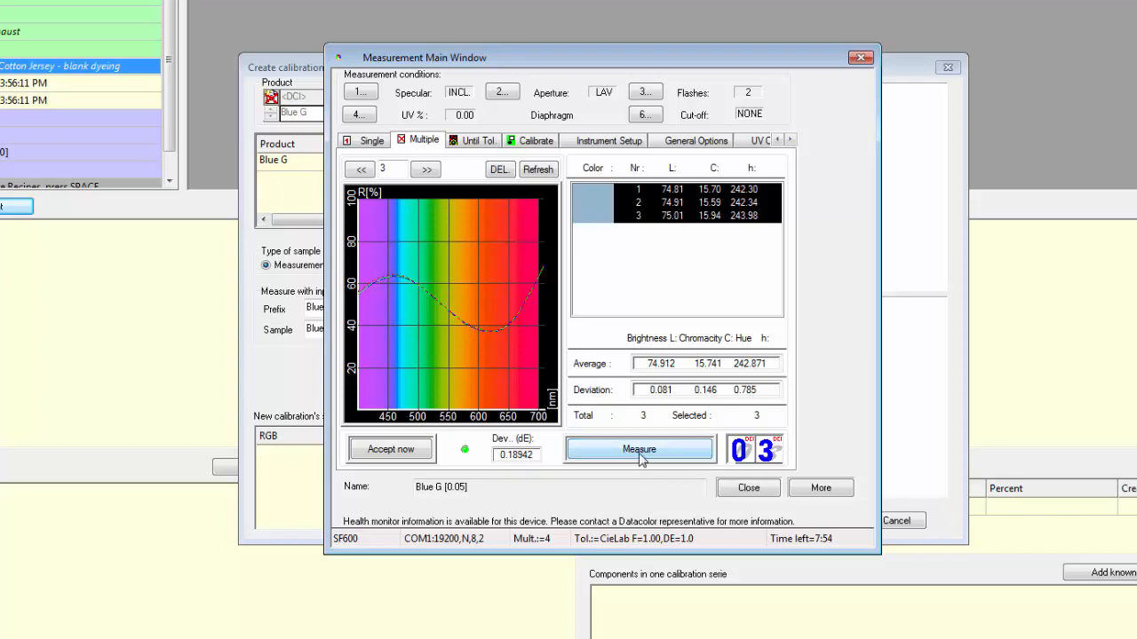
click(641, 451)
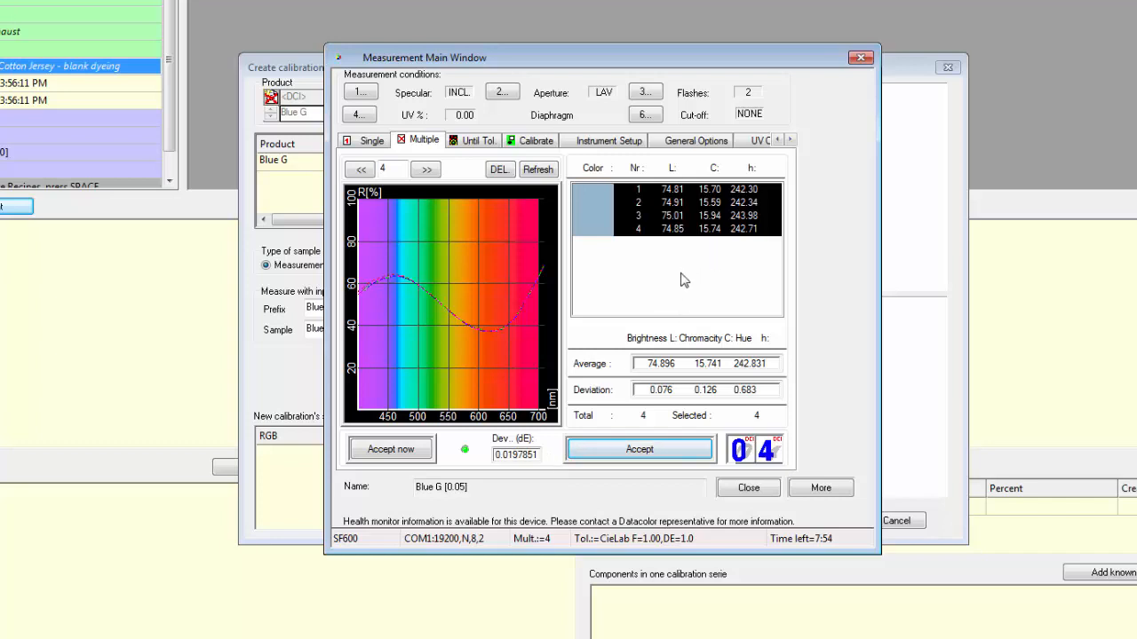
click(651, 215)
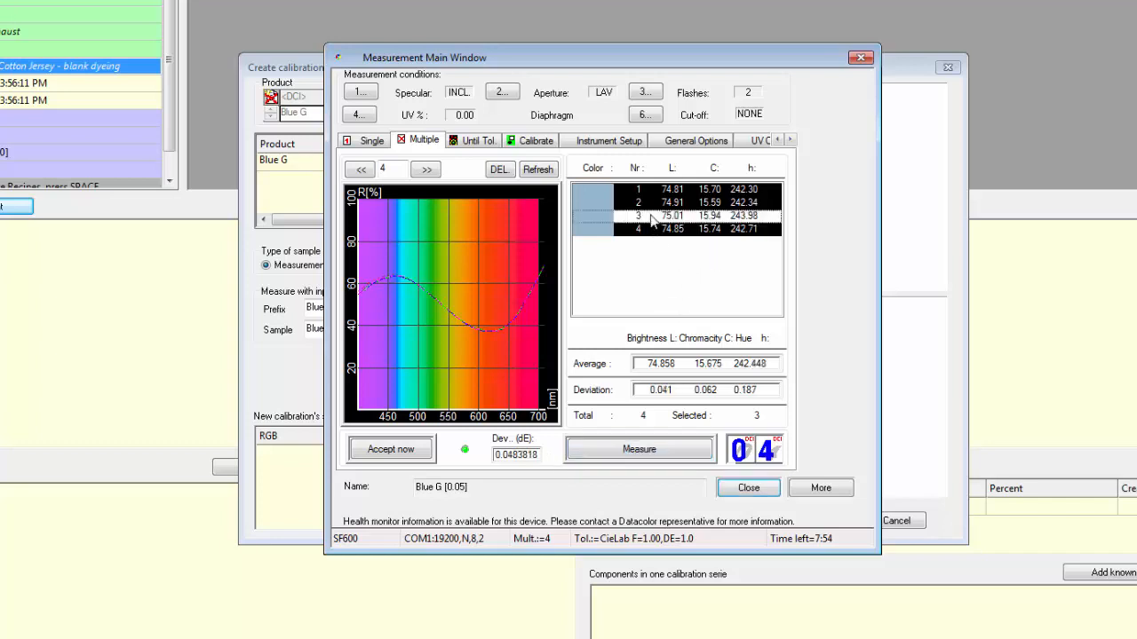
click(650, 215)
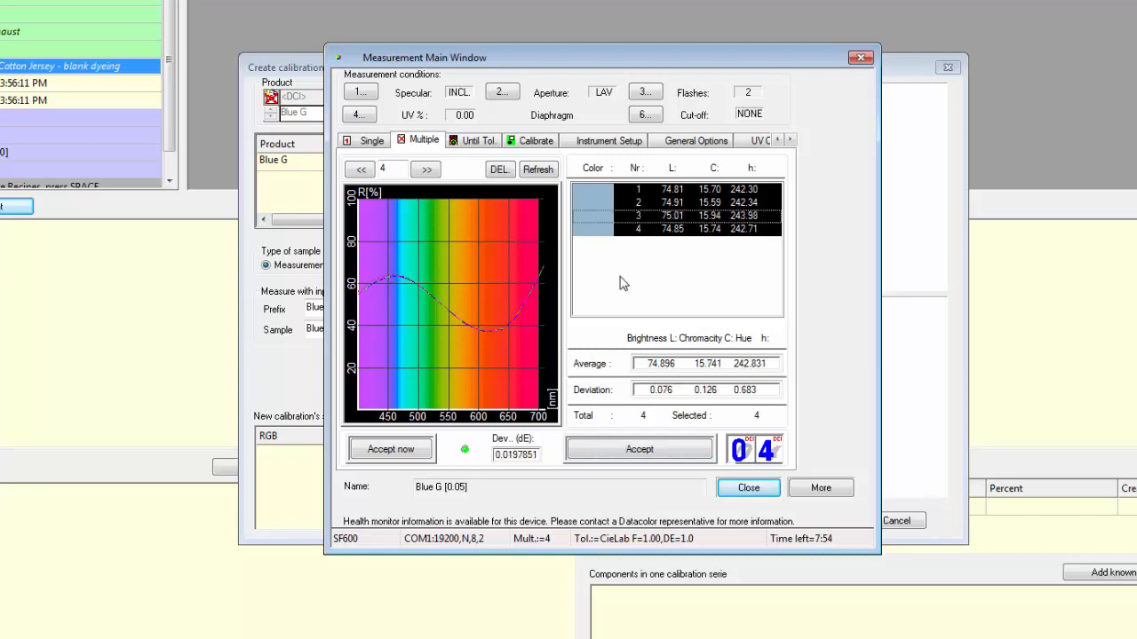
click(653, 451)
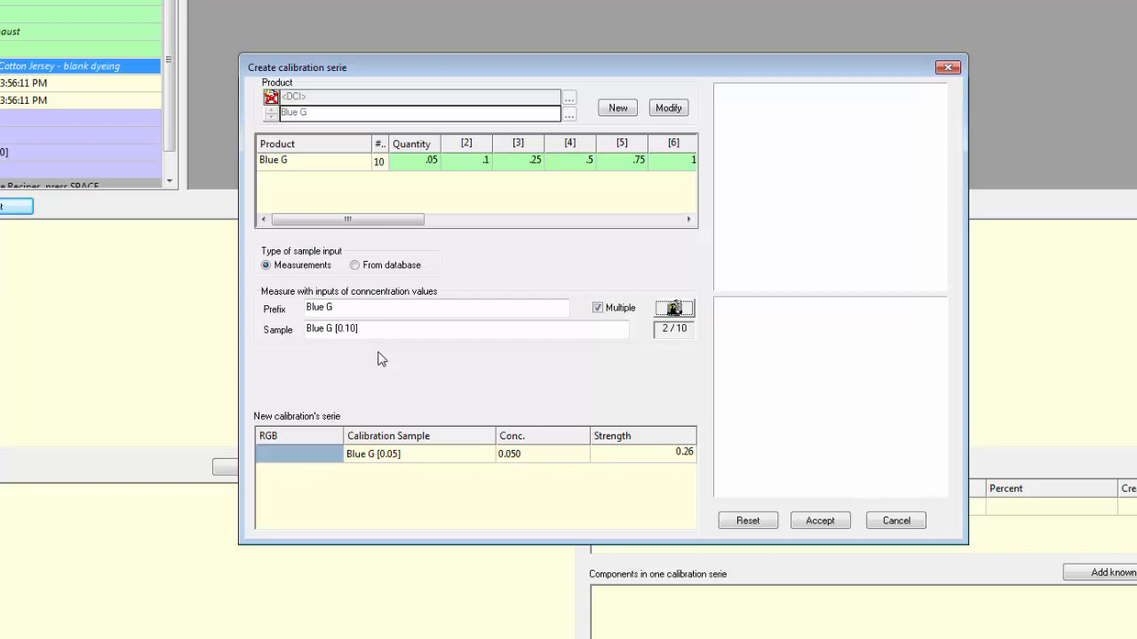
Step: Measure the Blue G samples from 0.10 to 3.00 without multiple readings and accept the calibration series
click(599, 309)
click(682, 315)
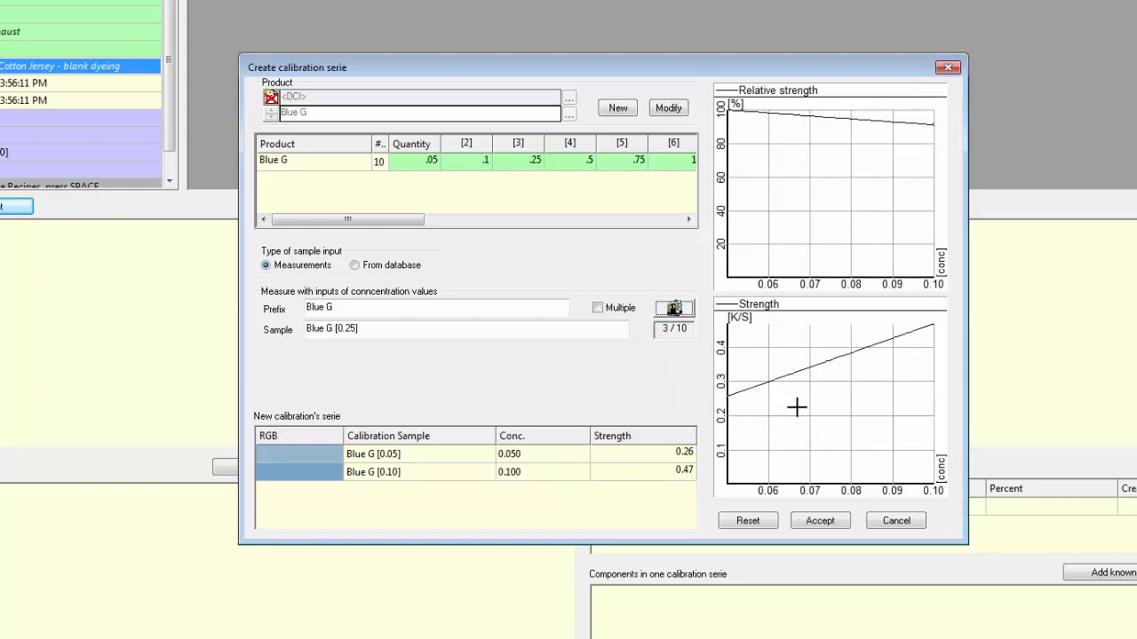
click(677, 310)
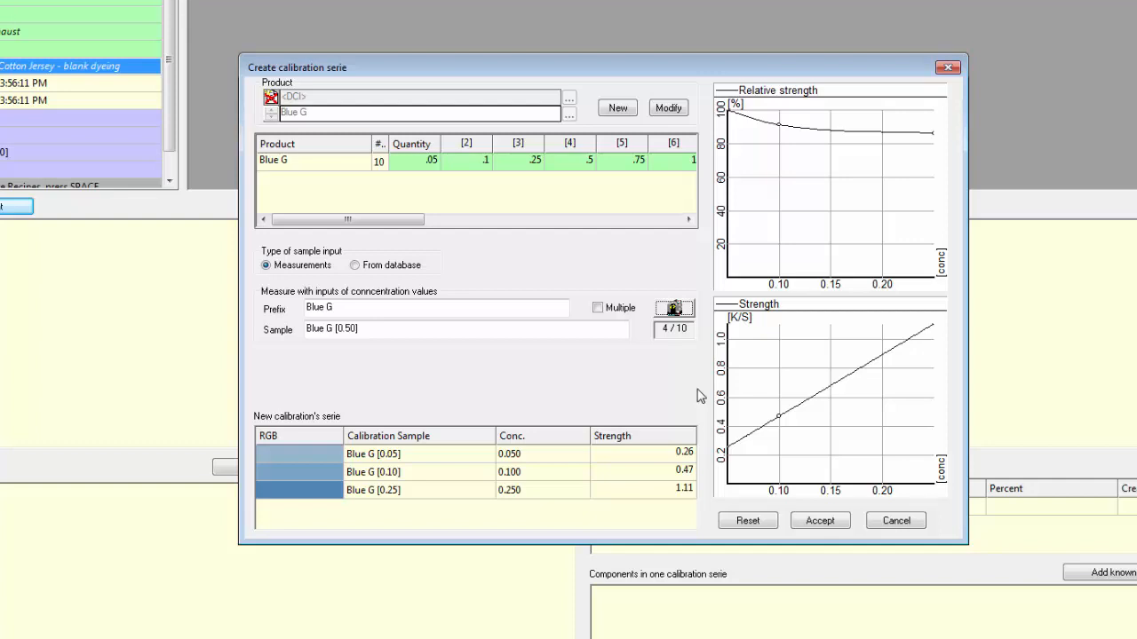
click(675, 308)
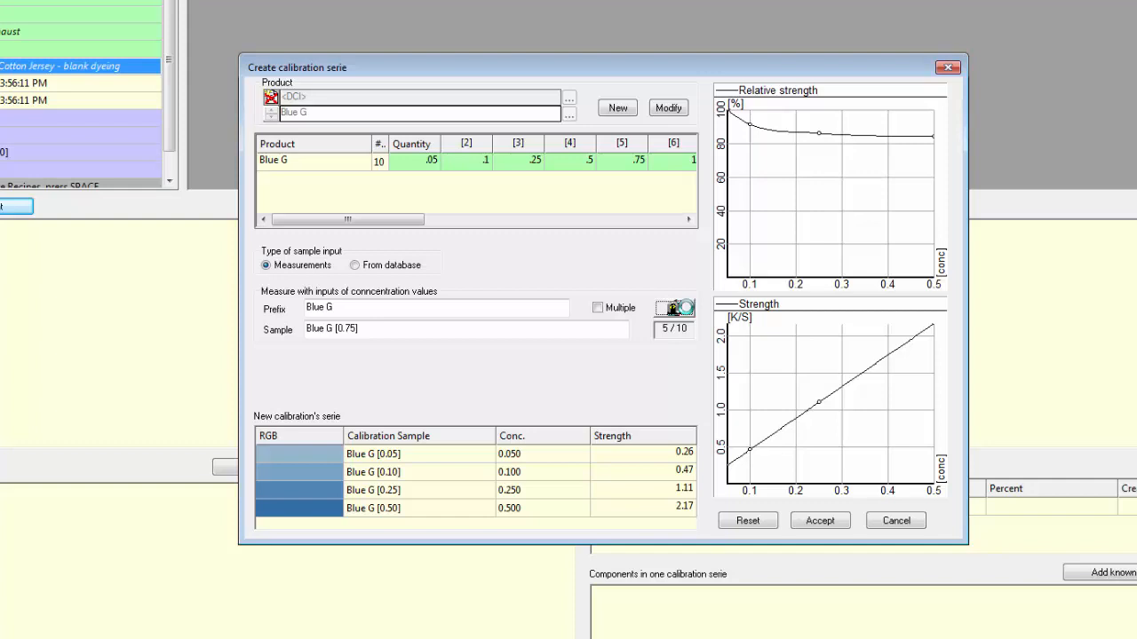
click(674, 309)
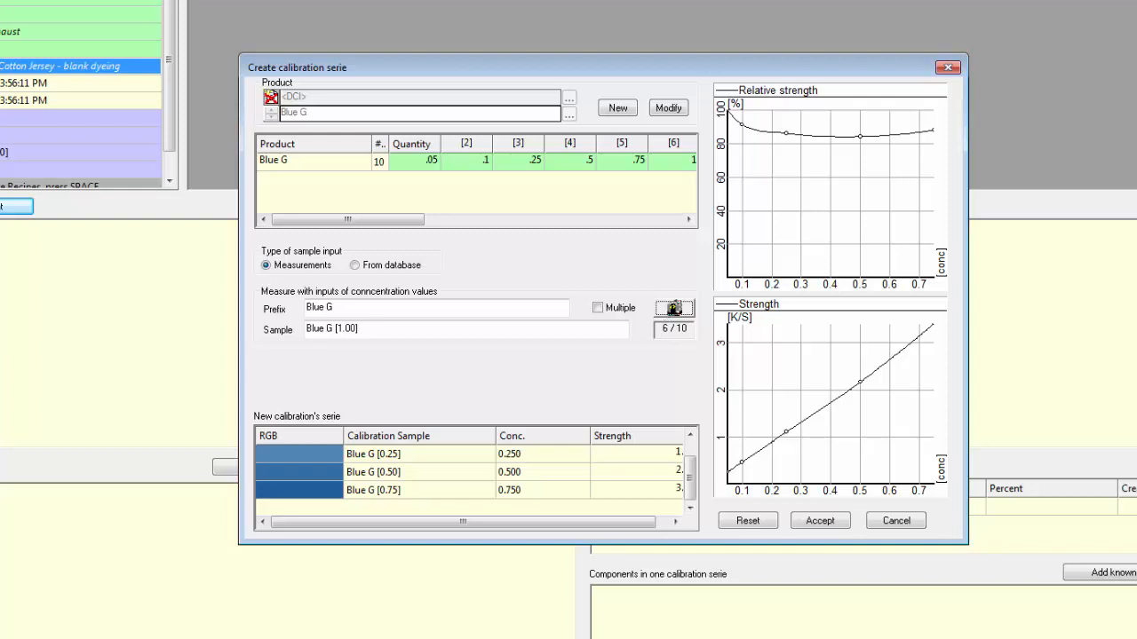
click(682, 314)
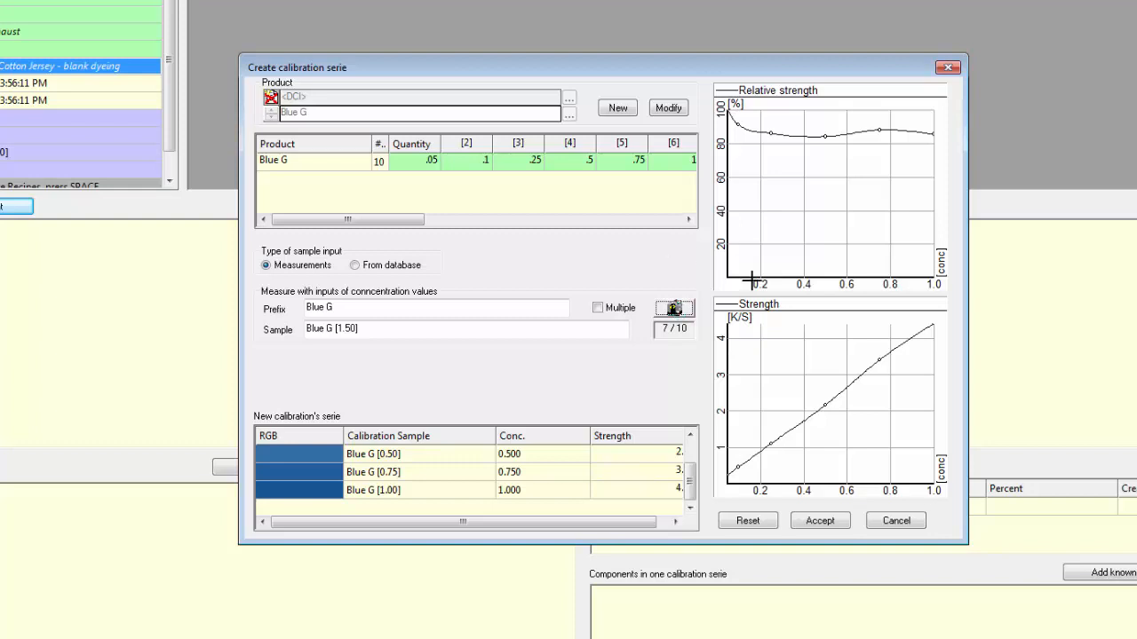
click(675, 310)
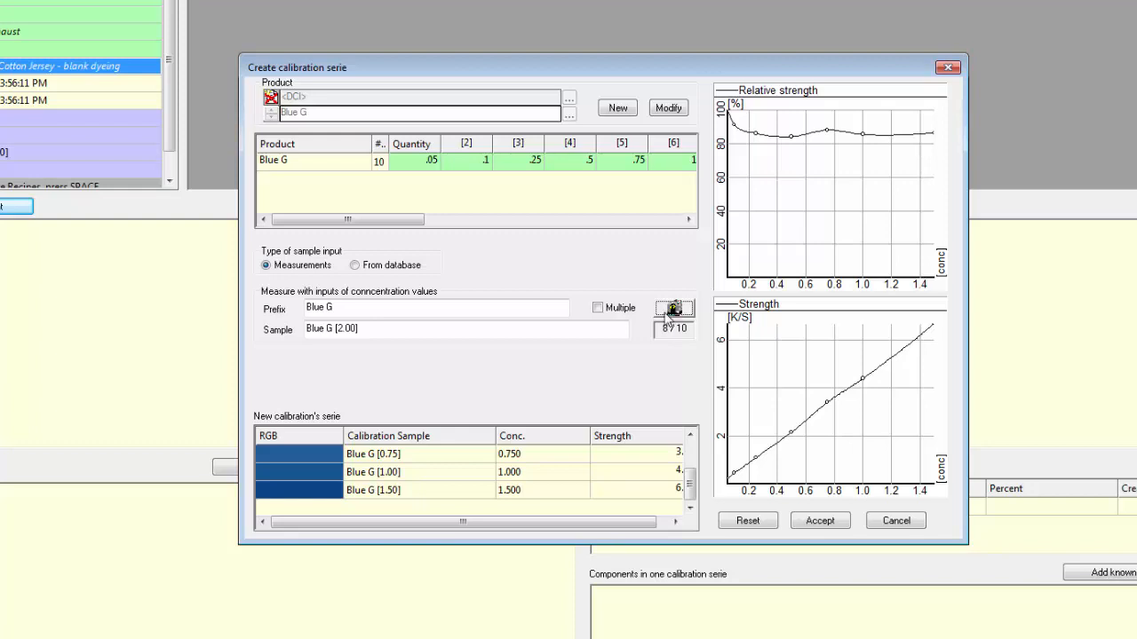
click(671, 310)
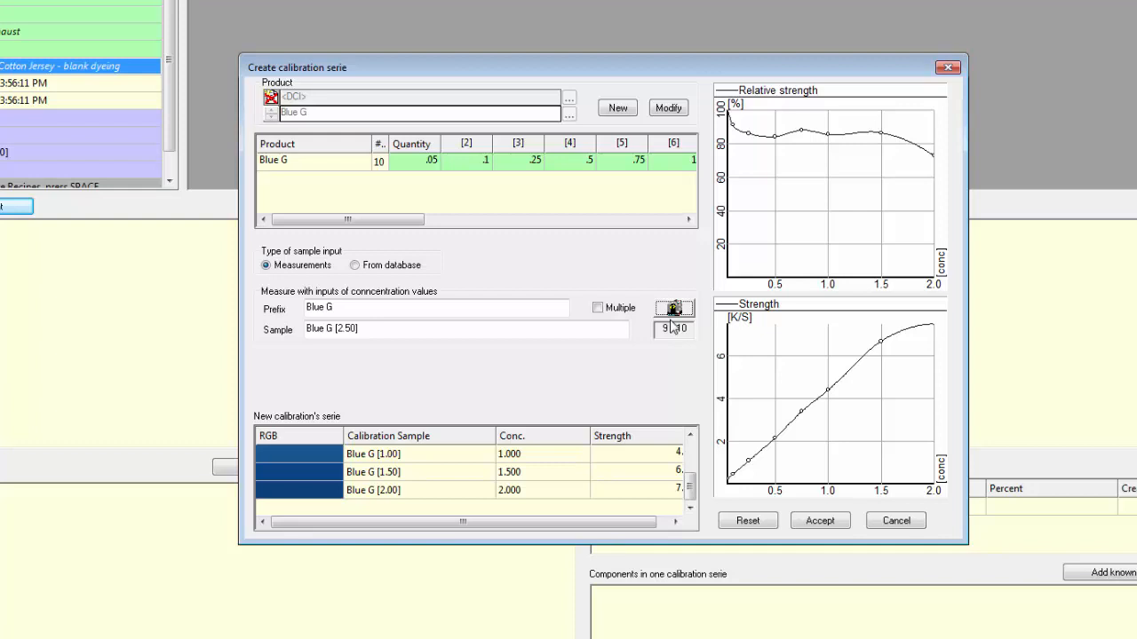
click(676, 310)
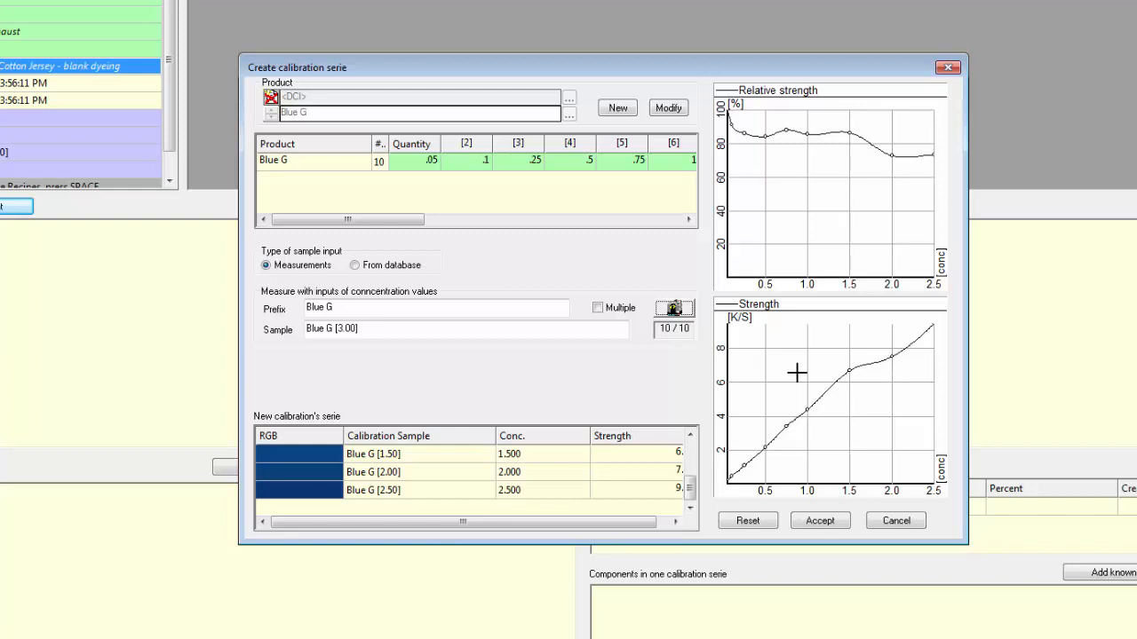
click(675, 309)
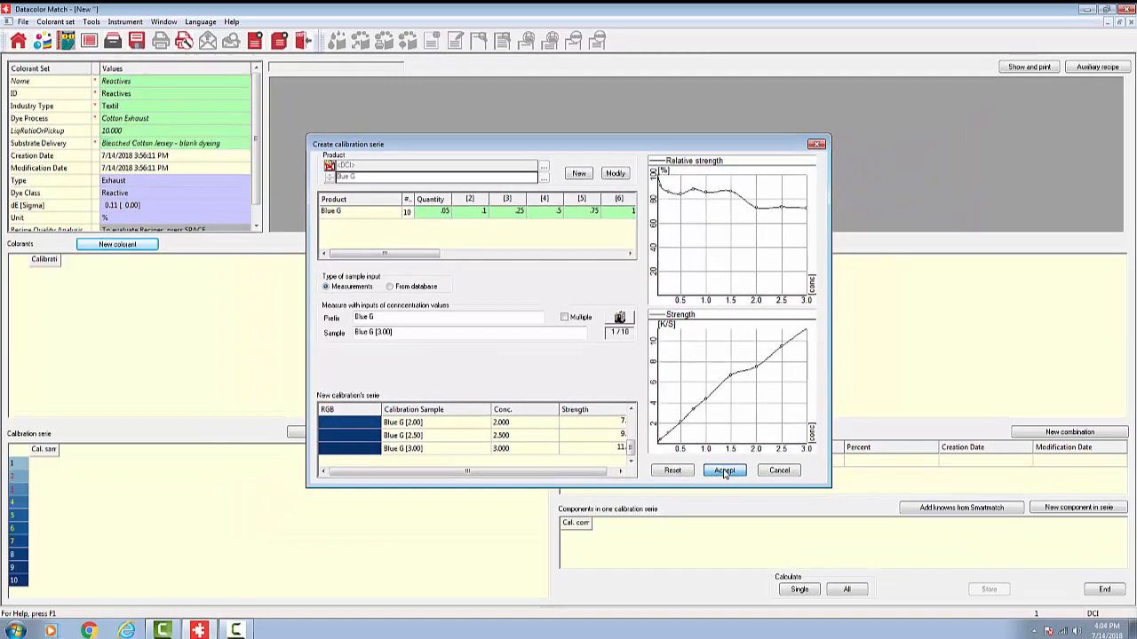
click(785, 503)
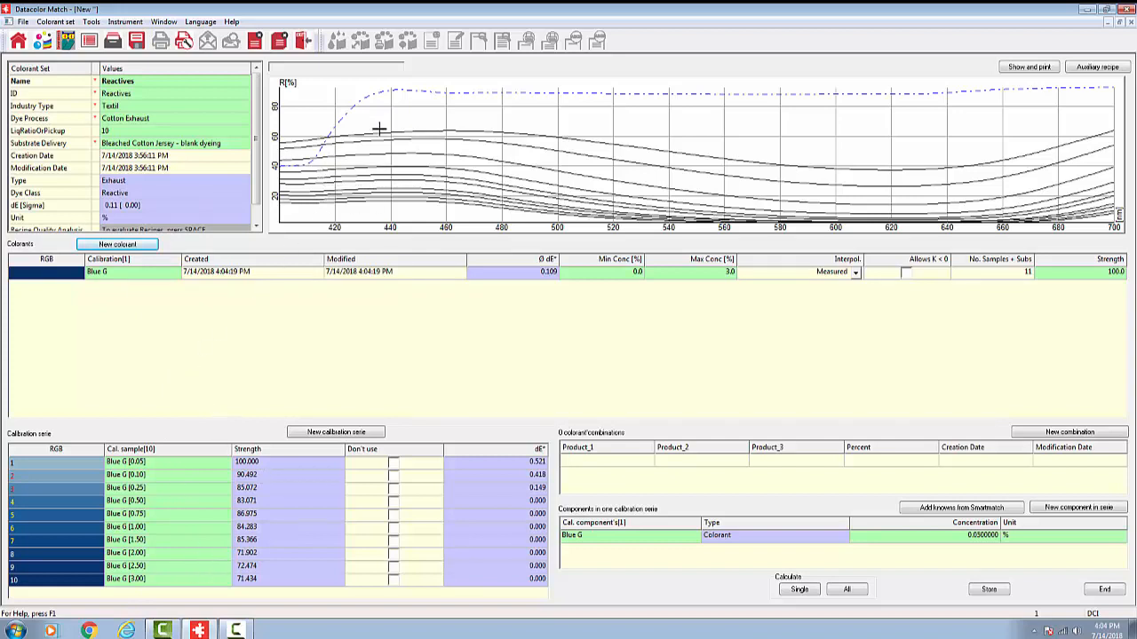
Step: Examine the reflectance curves of the calibration series, and plot Blue G's absolute K/S strength against concentration
mouse_move(493, 96)
mouse_move(414, 151)
mouse_move(414, 175)
mouse_move(408, 200)
click(136, 278)
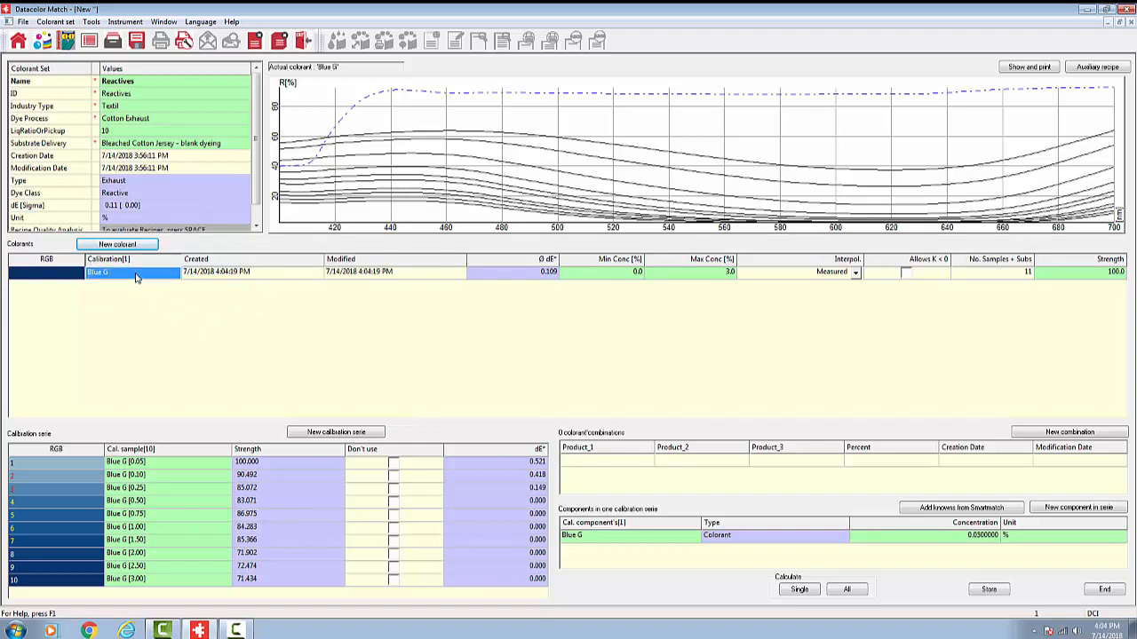
right_click(136, 278)
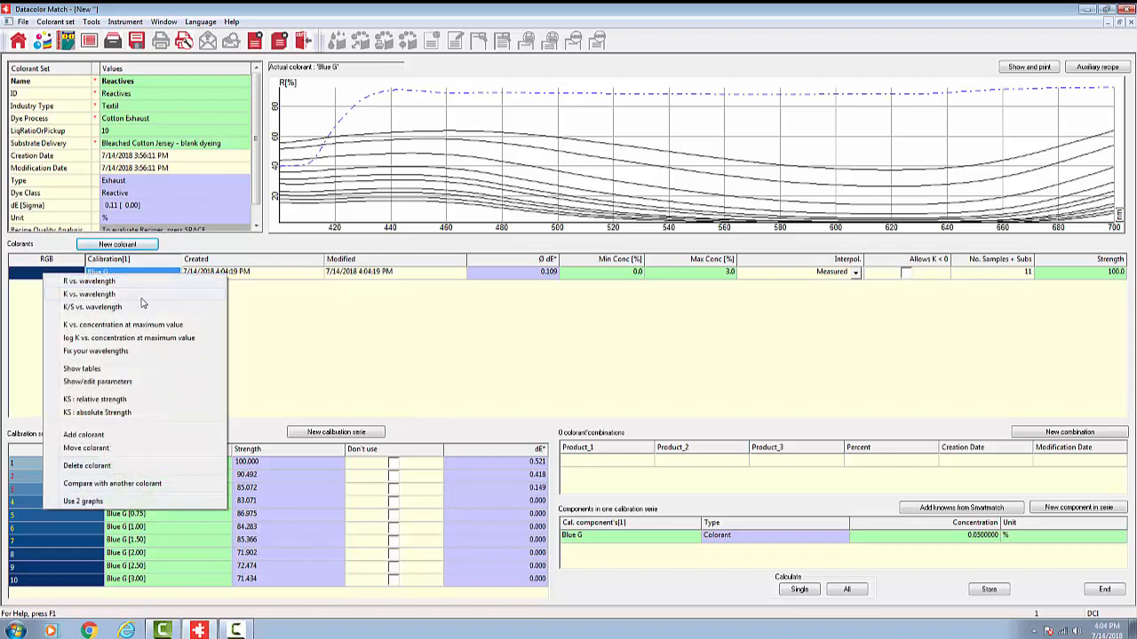
click(158, 413)
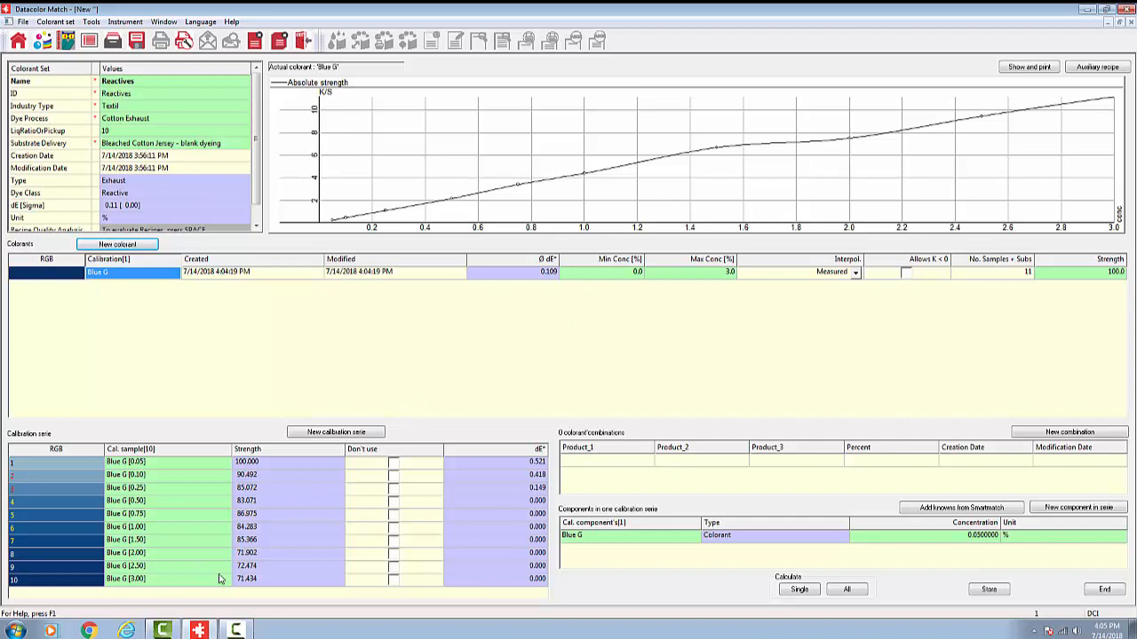
Step: Try excluding the Blue G [2.00] sample from the calibration series, and include it again
click(393, 553)
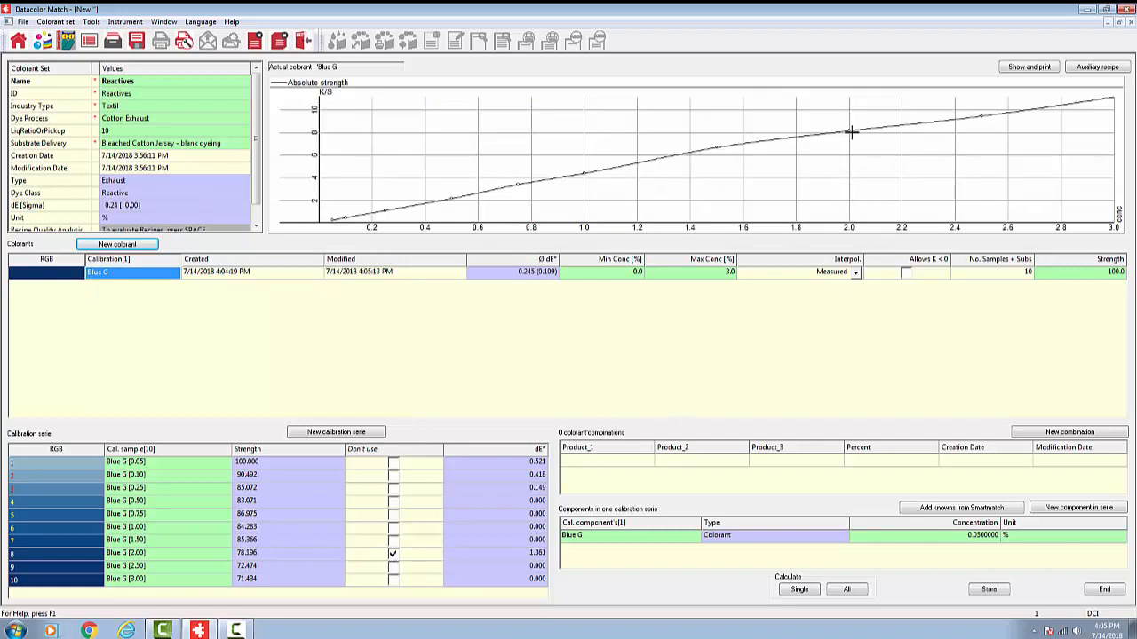
click(394, 556)
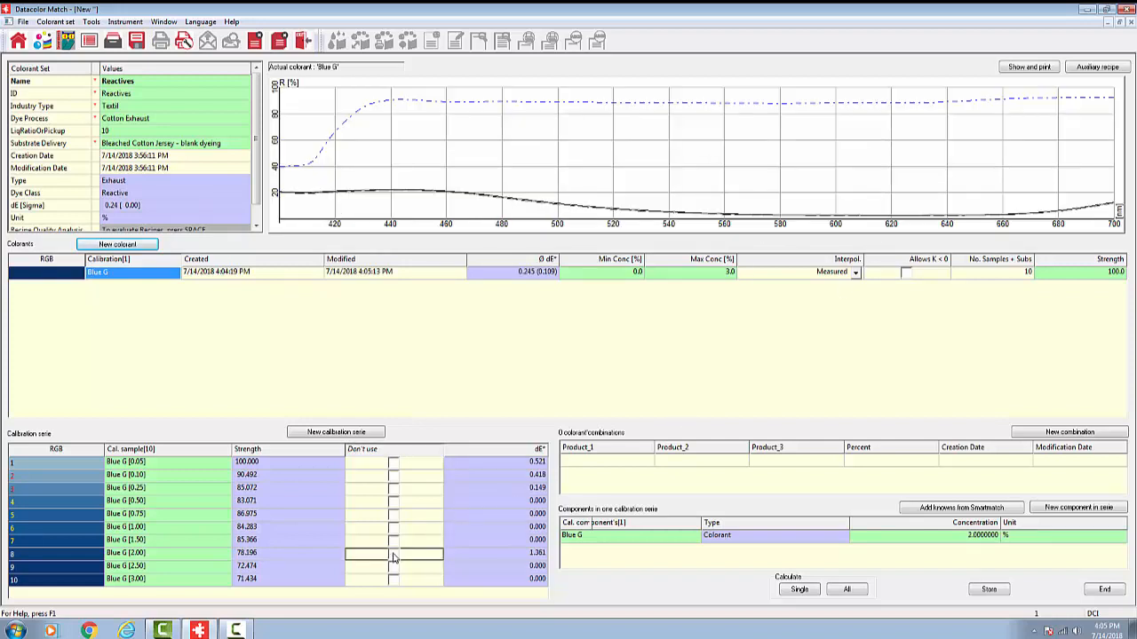
Step: Try Smooth interpolation on the Blue G strength curve, and set the interpolation back to Measured
click(855, 274)
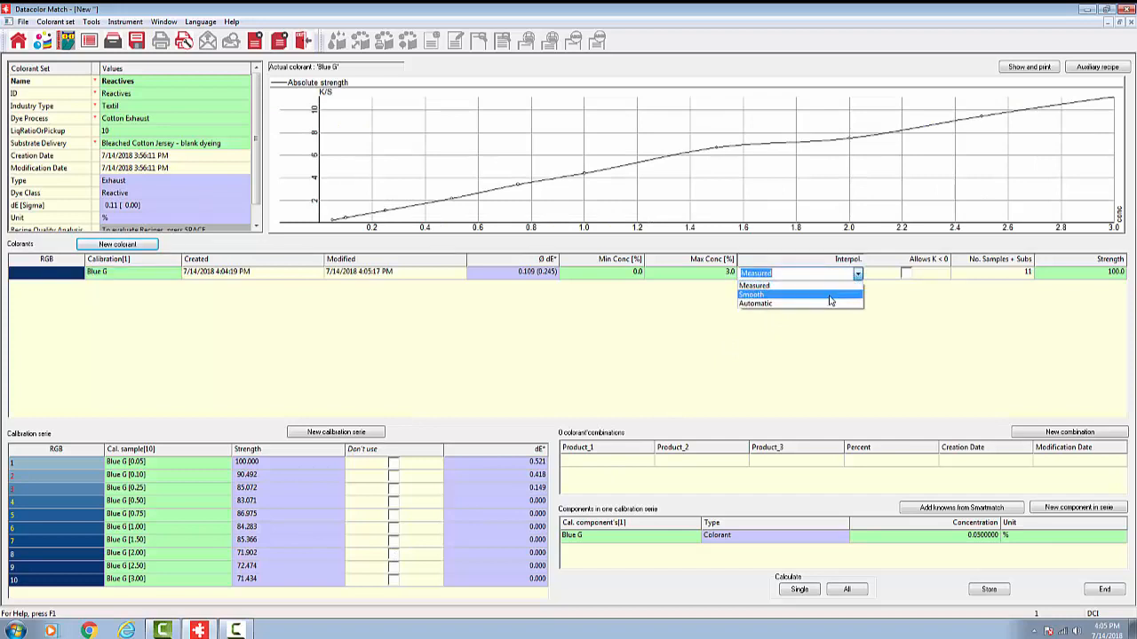
click(831, 295)
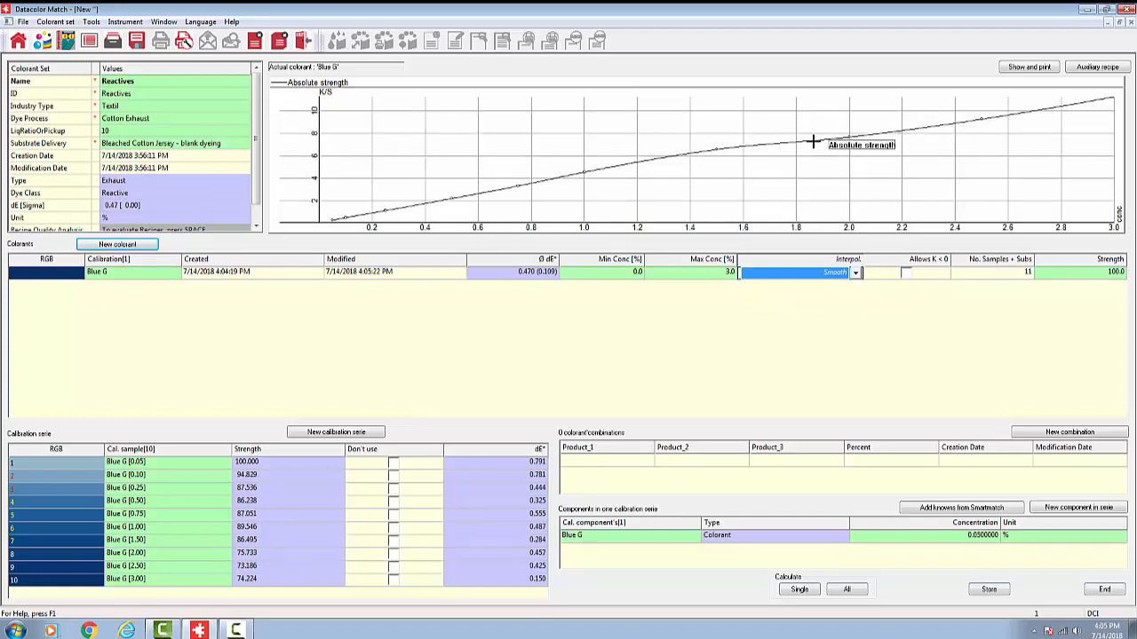
click(858, 277)
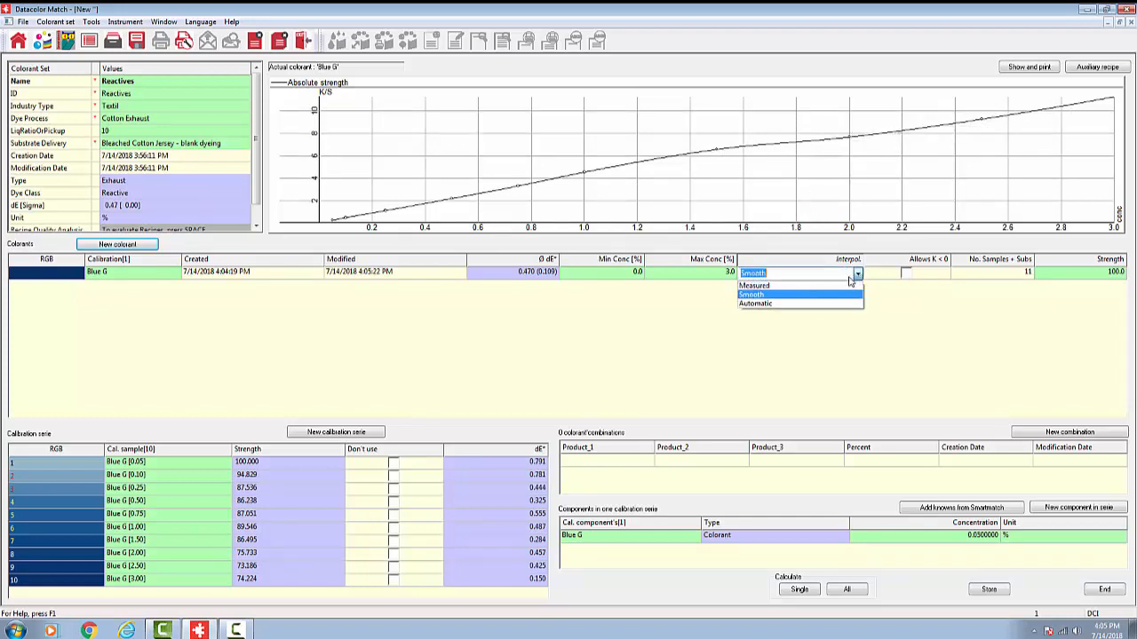
click(837, 287)
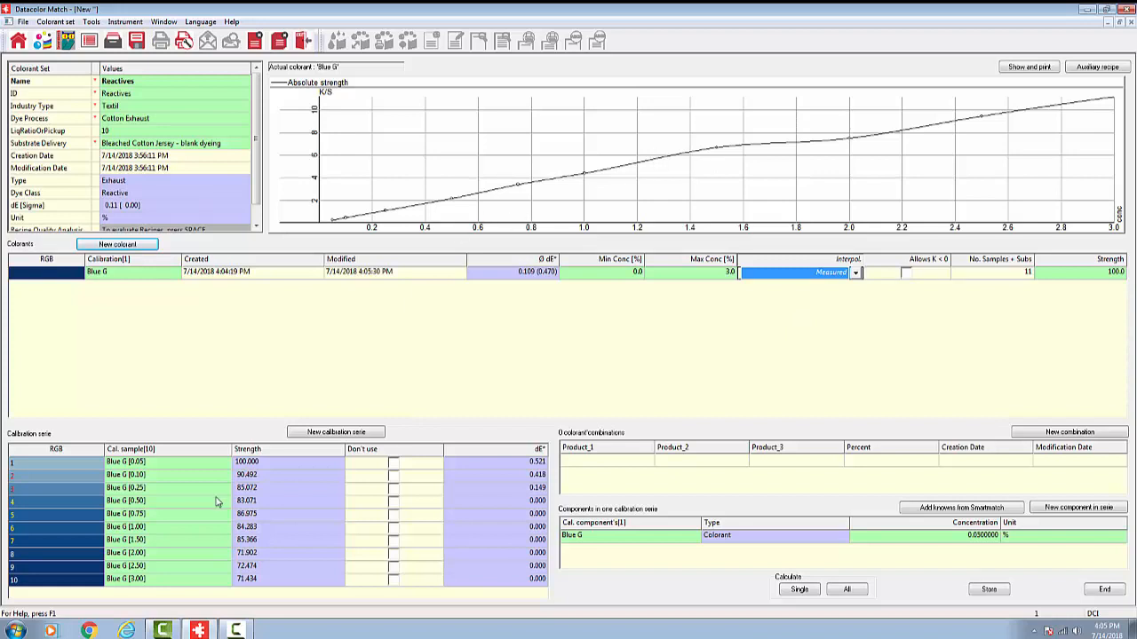
Step: Remeasure the Blue G [2.00] calibration sample with four multiple readings and accept the replacement sample
click(147, 556)
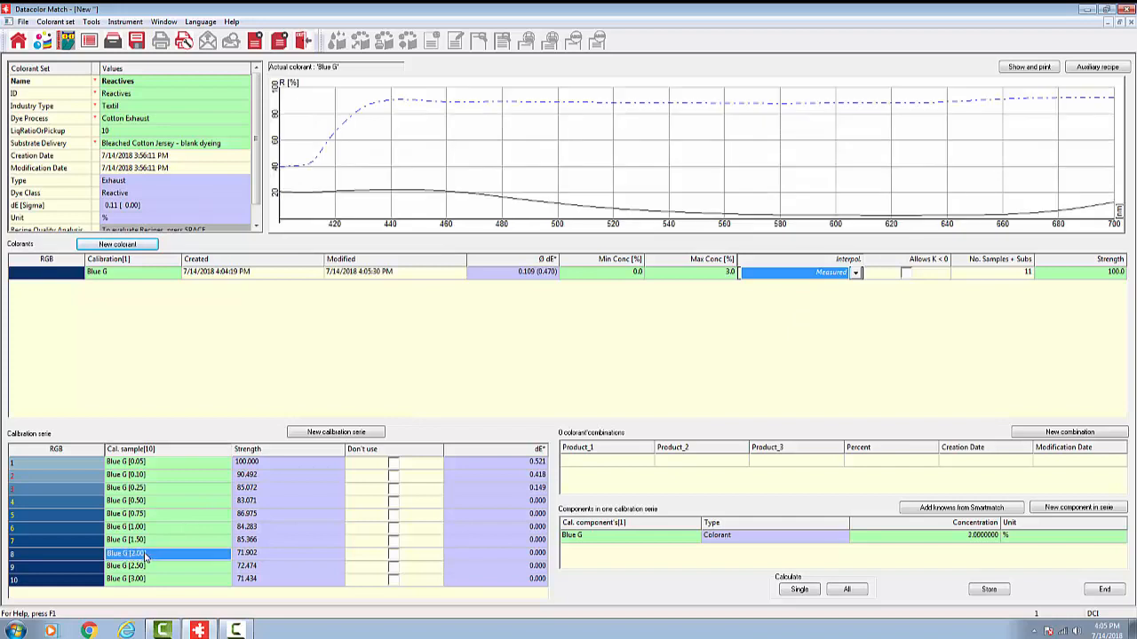
right_click(147, 556)
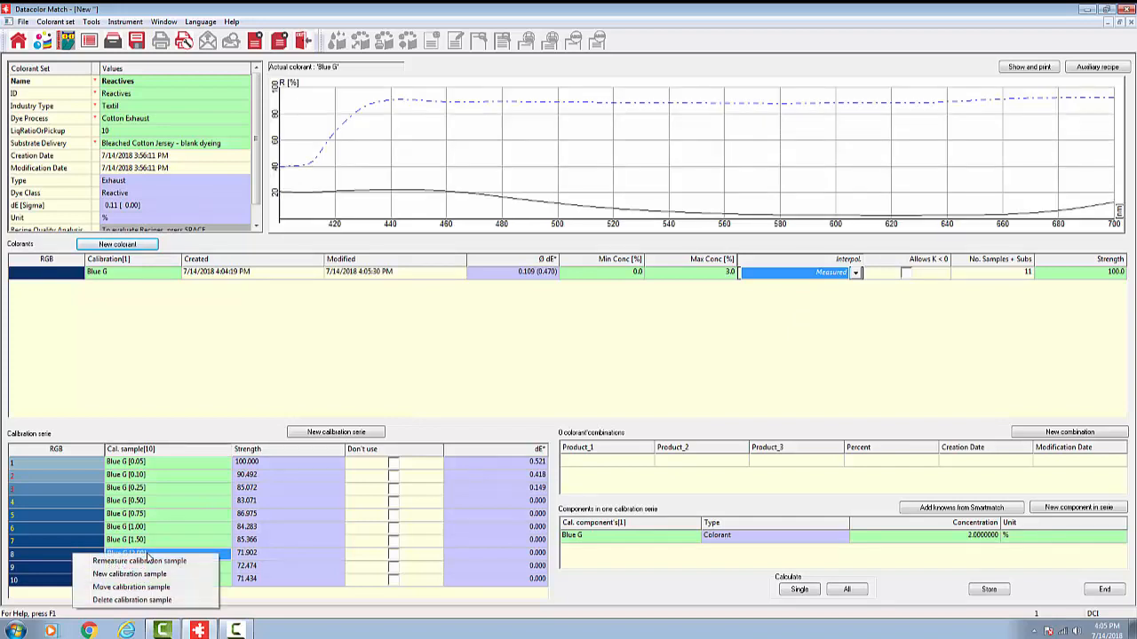
click(140, 561)
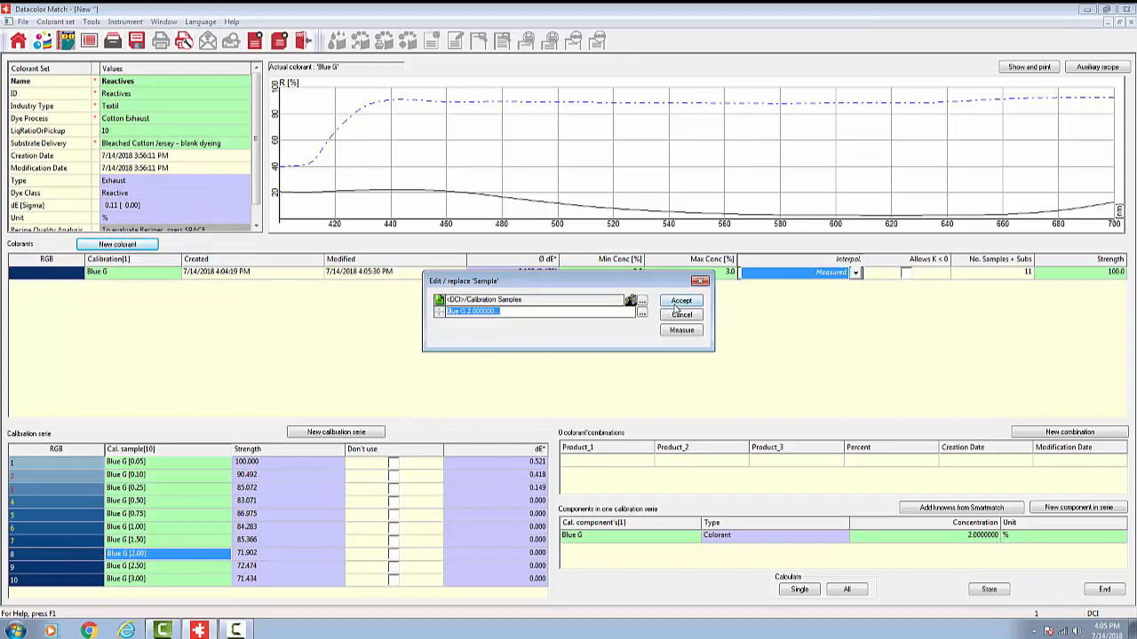
click(683, 332)
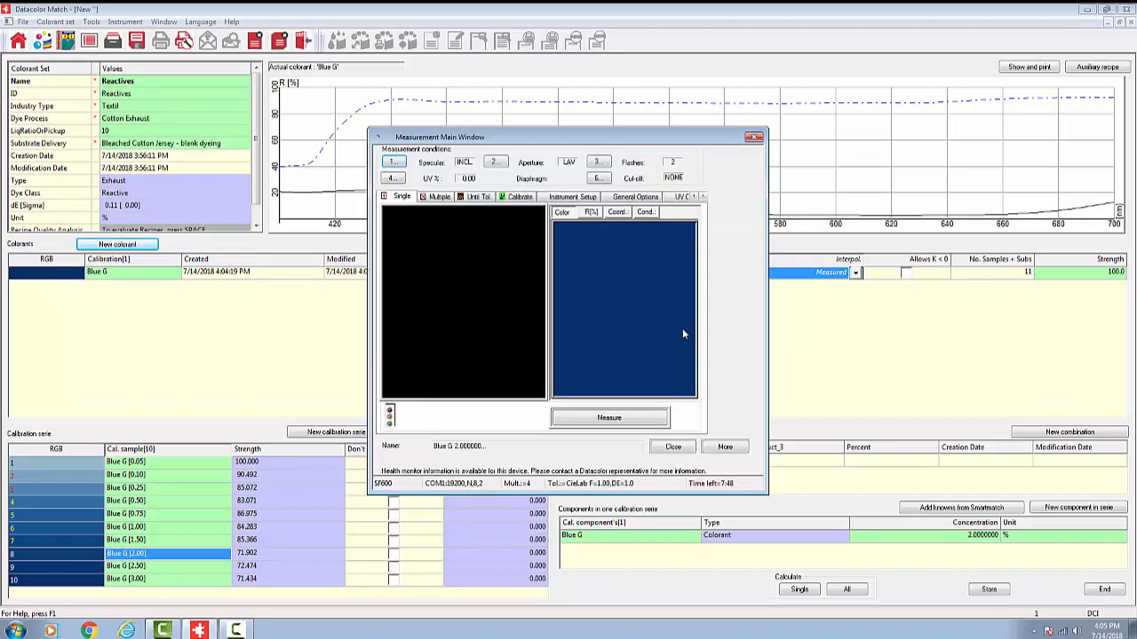
click(438, 197)
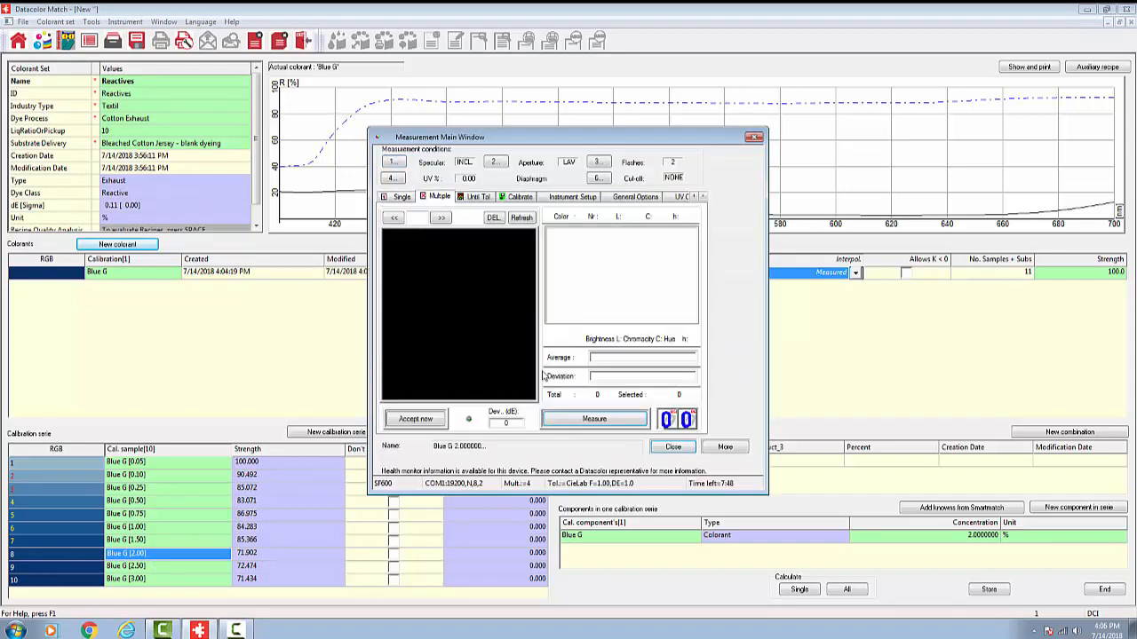
click(591, 422)
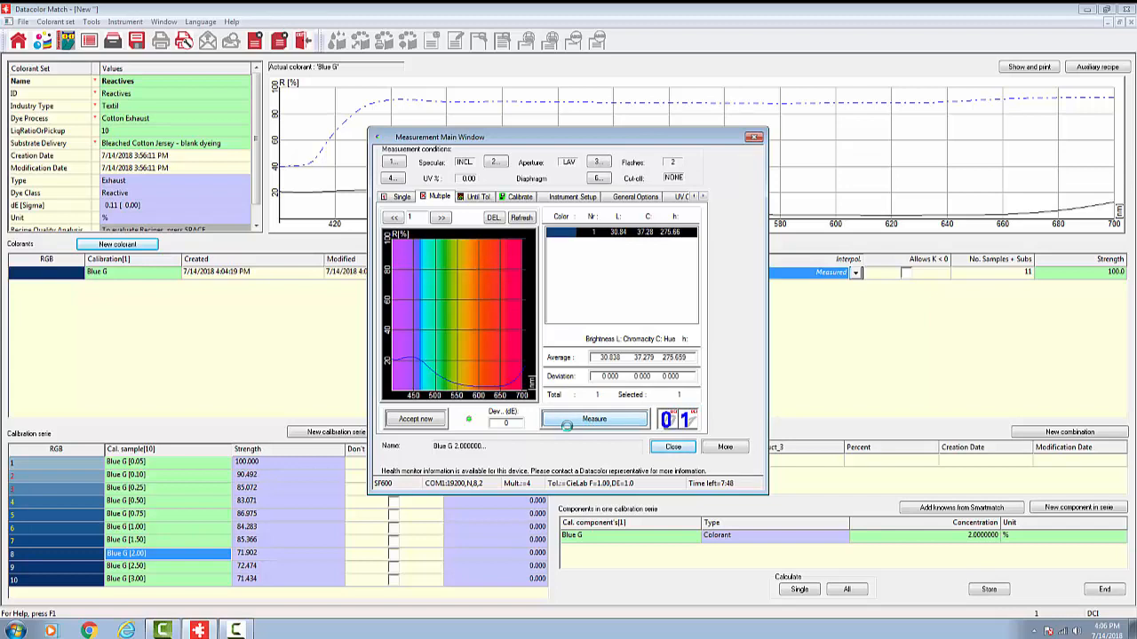
click(570, 422)
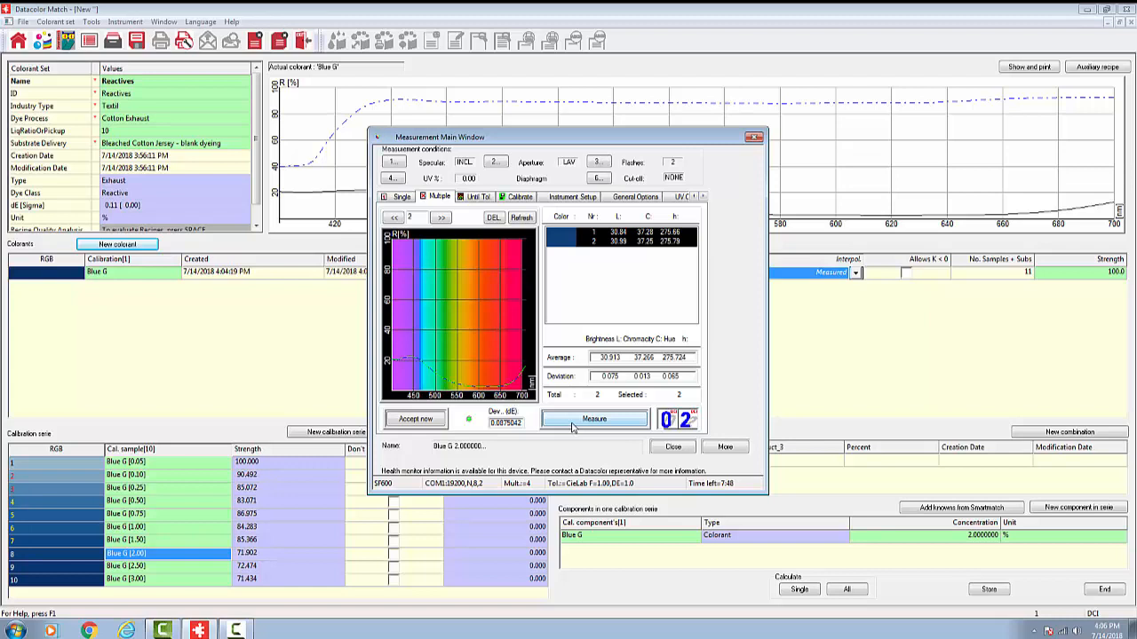
click(576, 421)
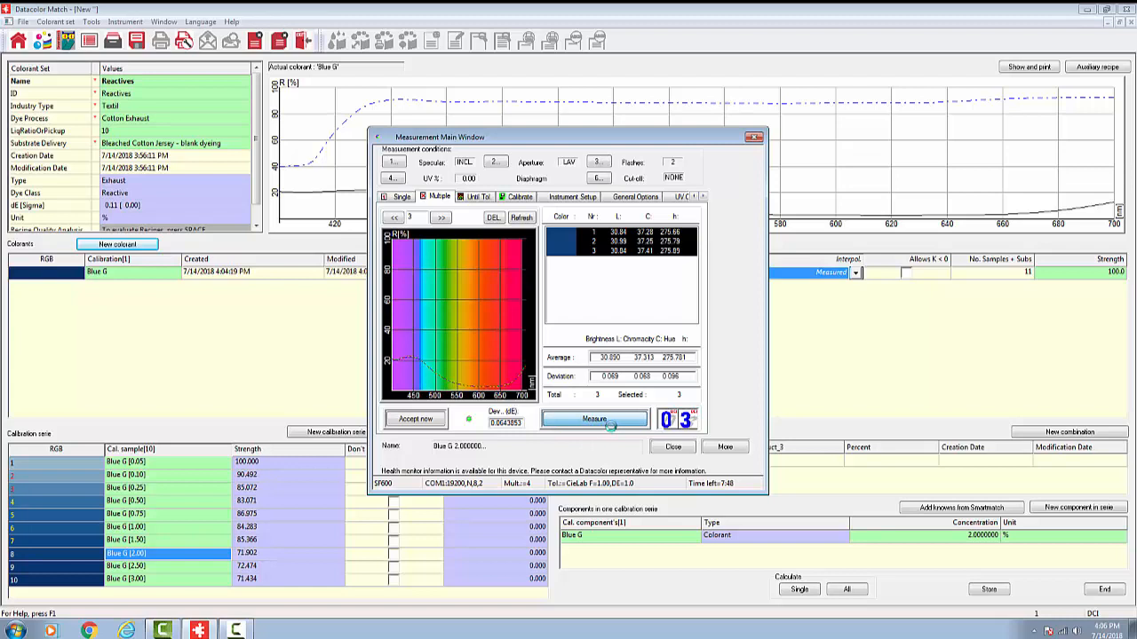
click(611, 422)
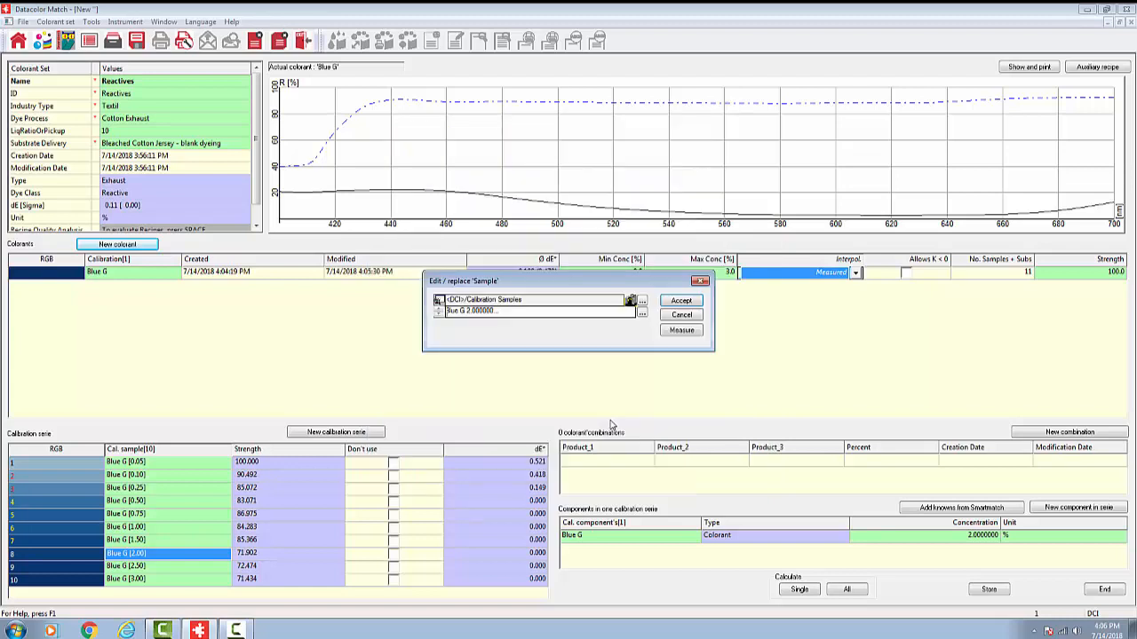
click(683, 302)
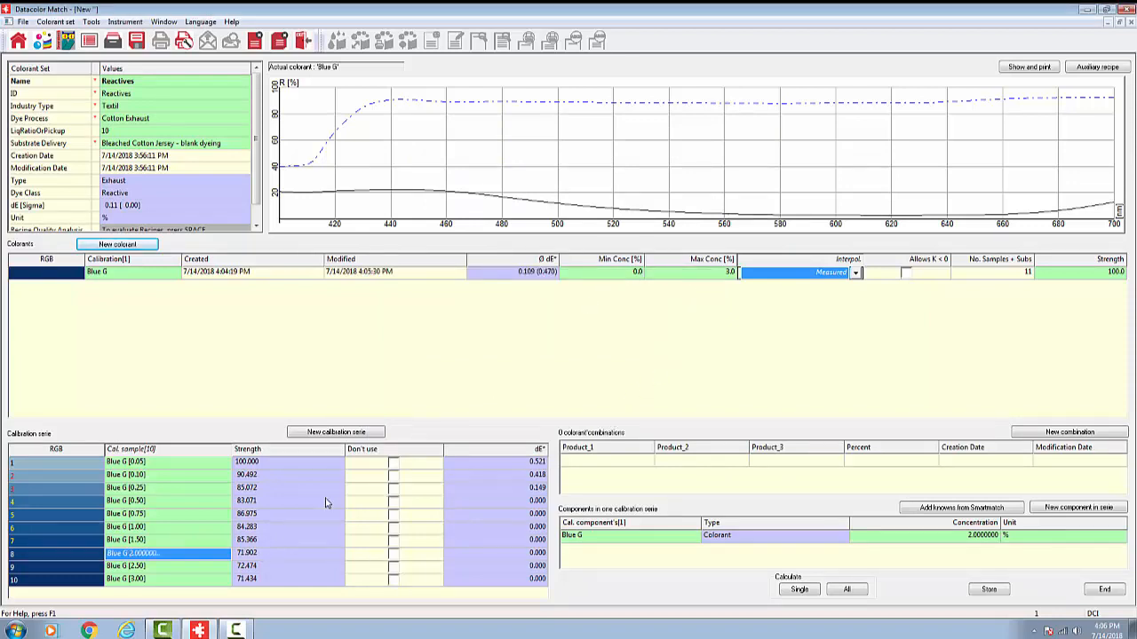
Step: Plot Blue G's absolute K/S strength again and exclude the remeasured 2.00 sample from the calibration series
click(124, 276)
right_click(121, 277)
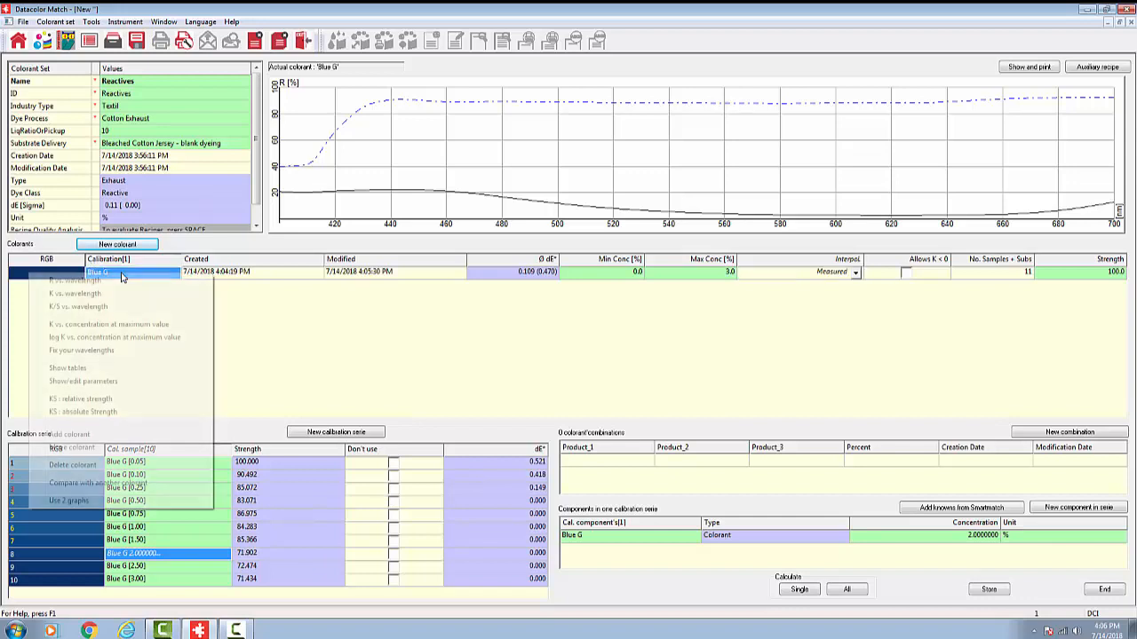
click(112, 414)
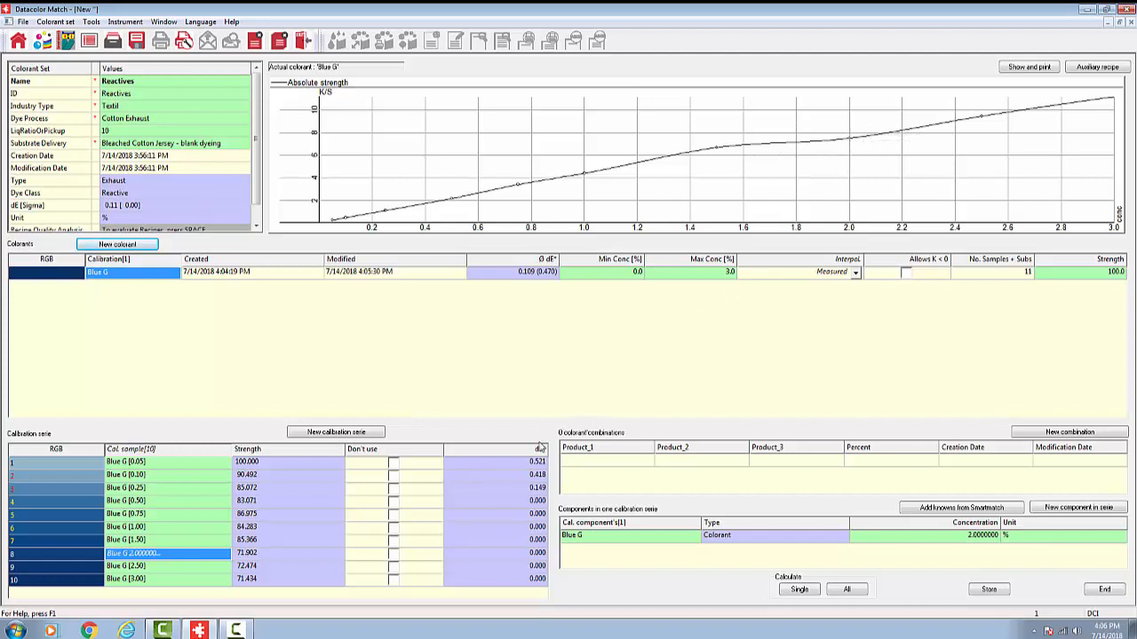
click(393, 556)
click(394, 556)
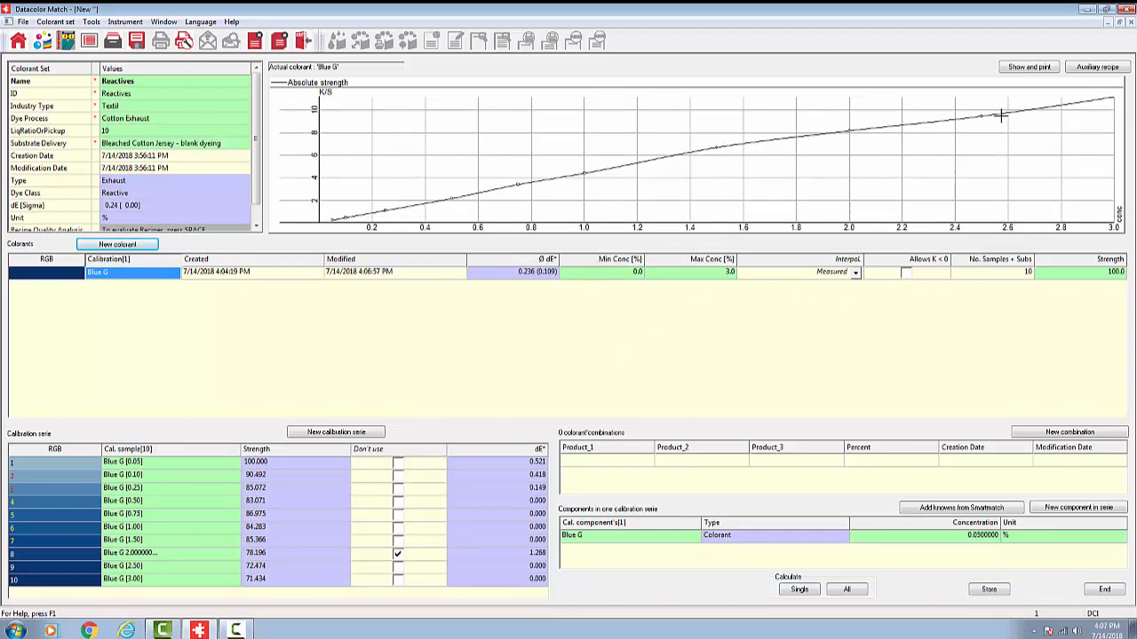
Step: Try Automatic interpolation for Blue G with the 2.00 sample excluded, and return it to Measured
click(855, 276)
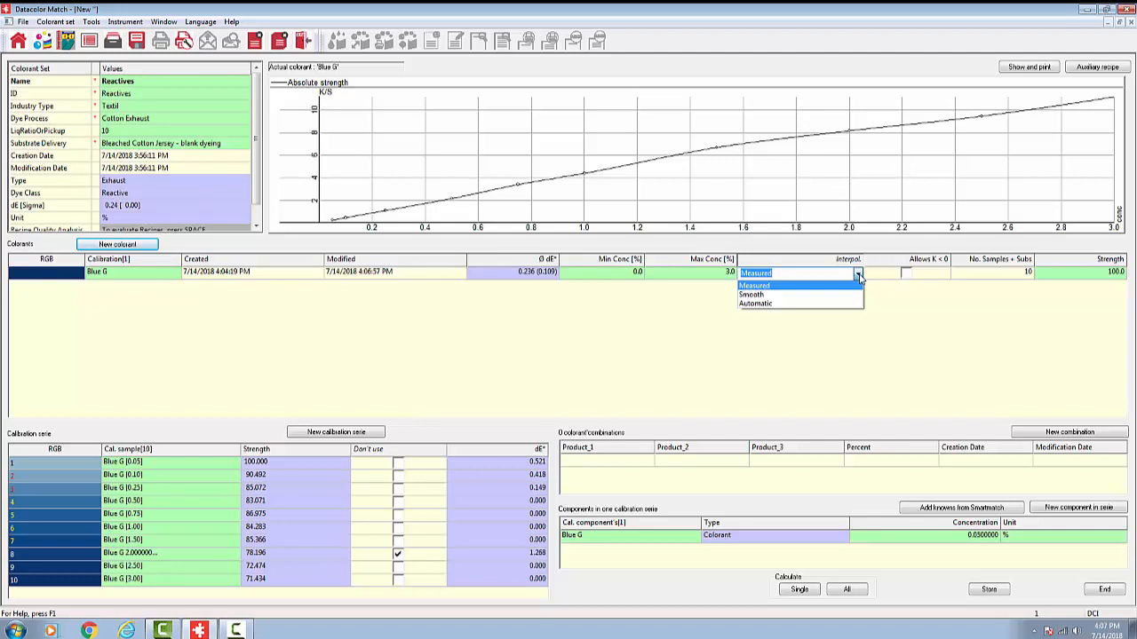
click(859, 278)
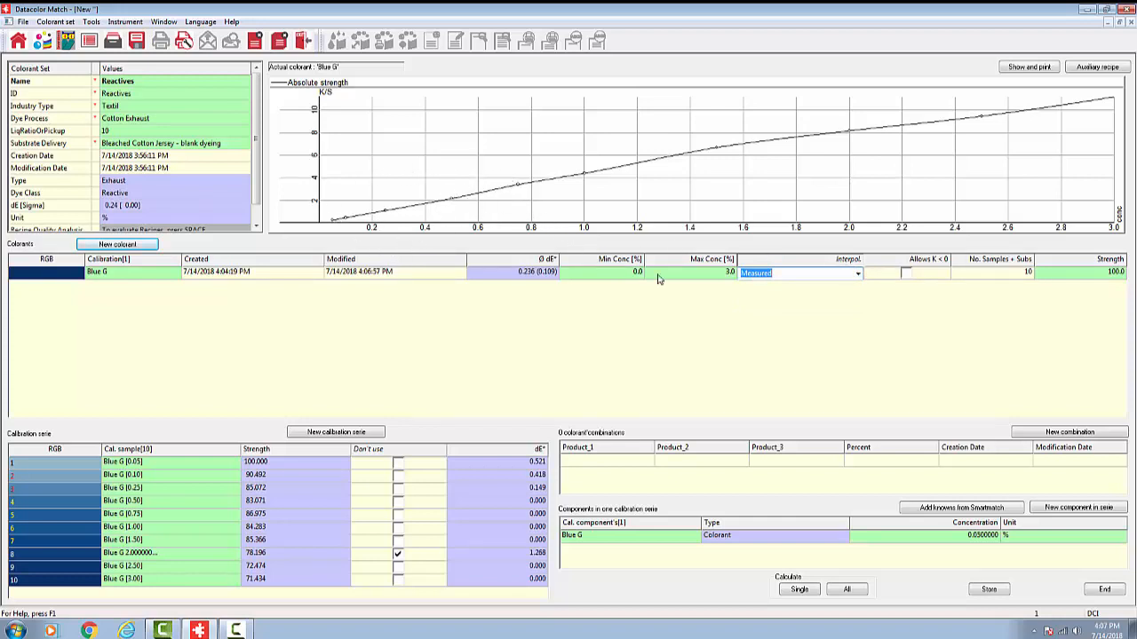
click(858, 275)
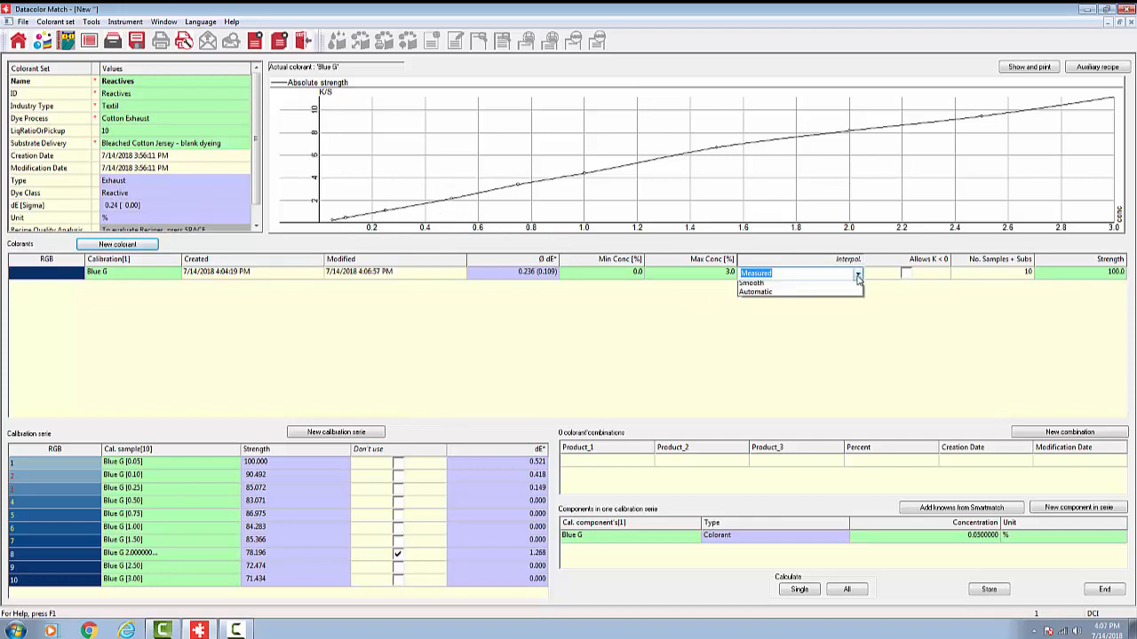
click(851, 302)
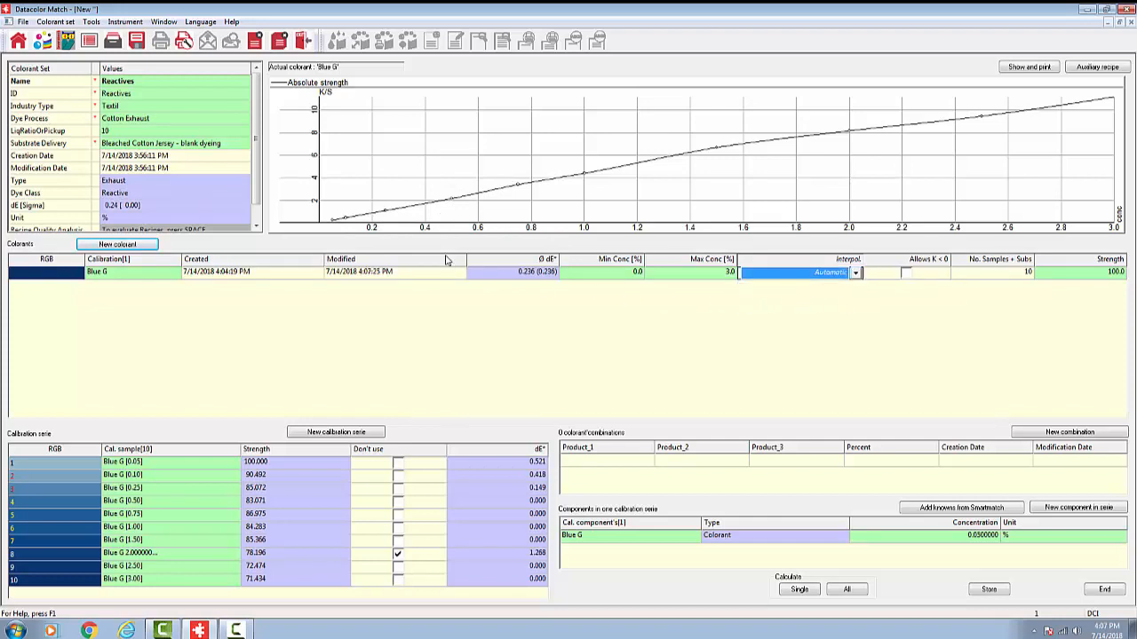
click(858, 276)
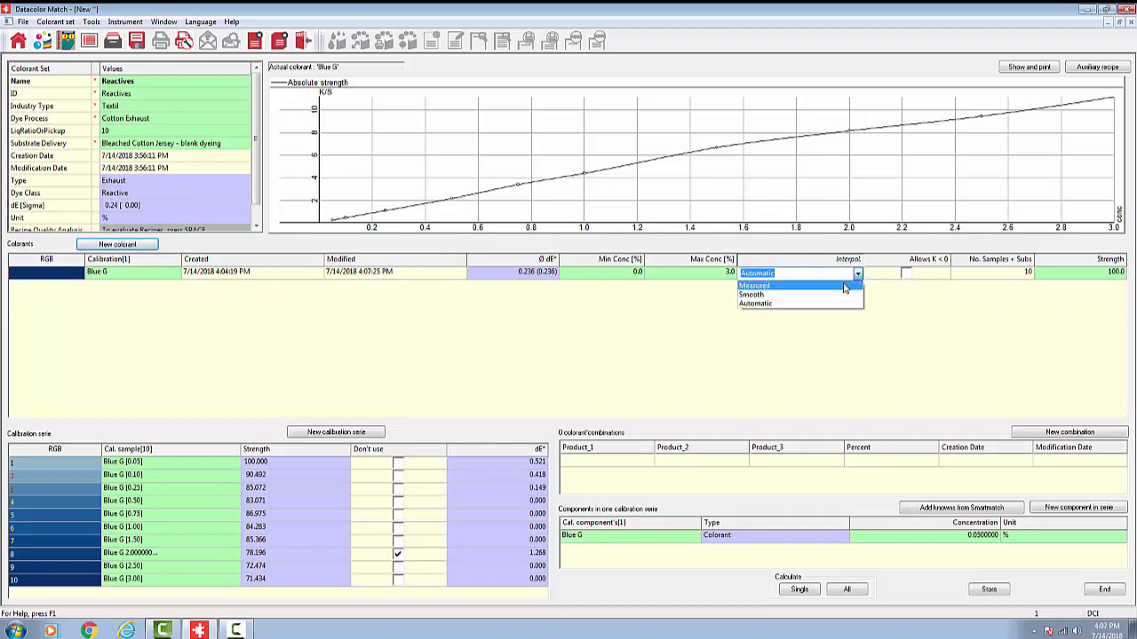
click(836, 288)
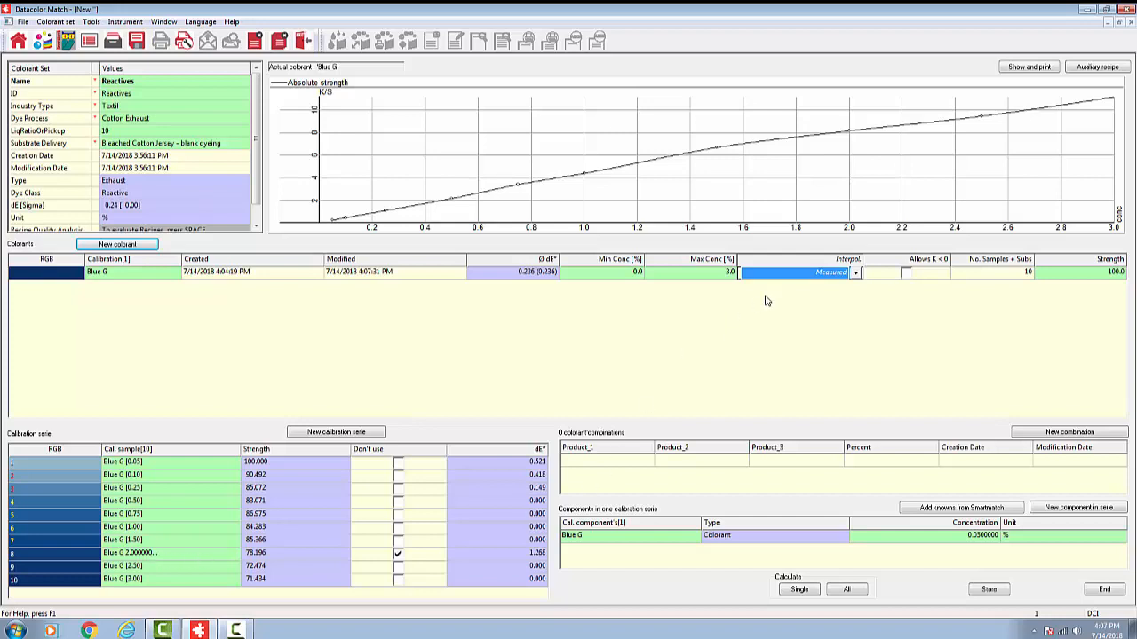
Step: Run the single calculation for Blue G and store the Reactives colorant set
click(808, 594)
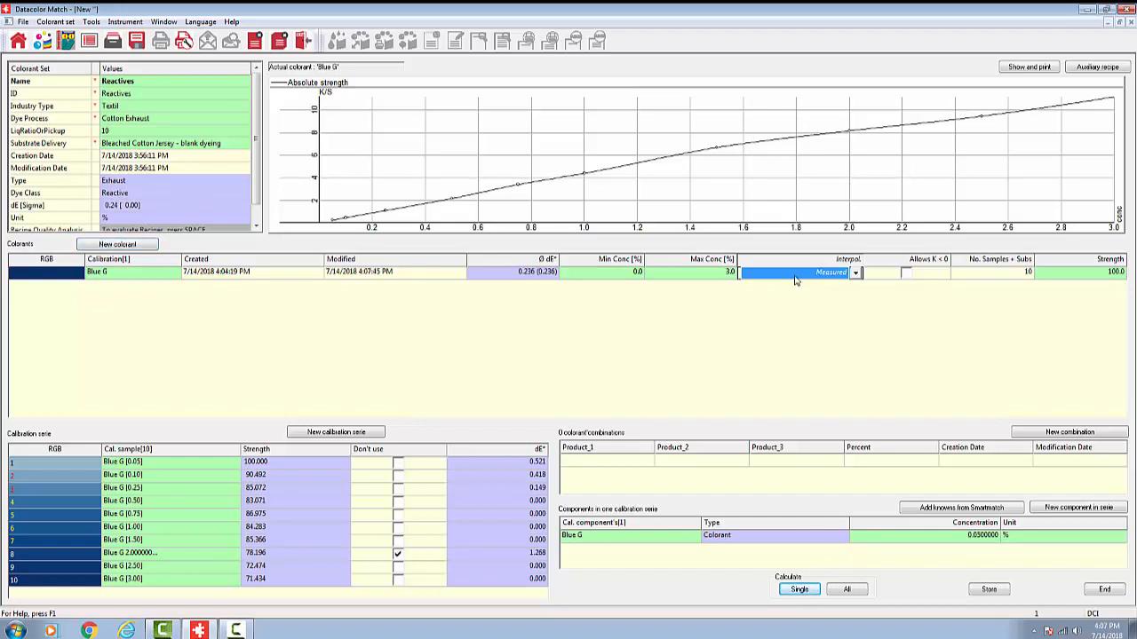
click(991, 591)
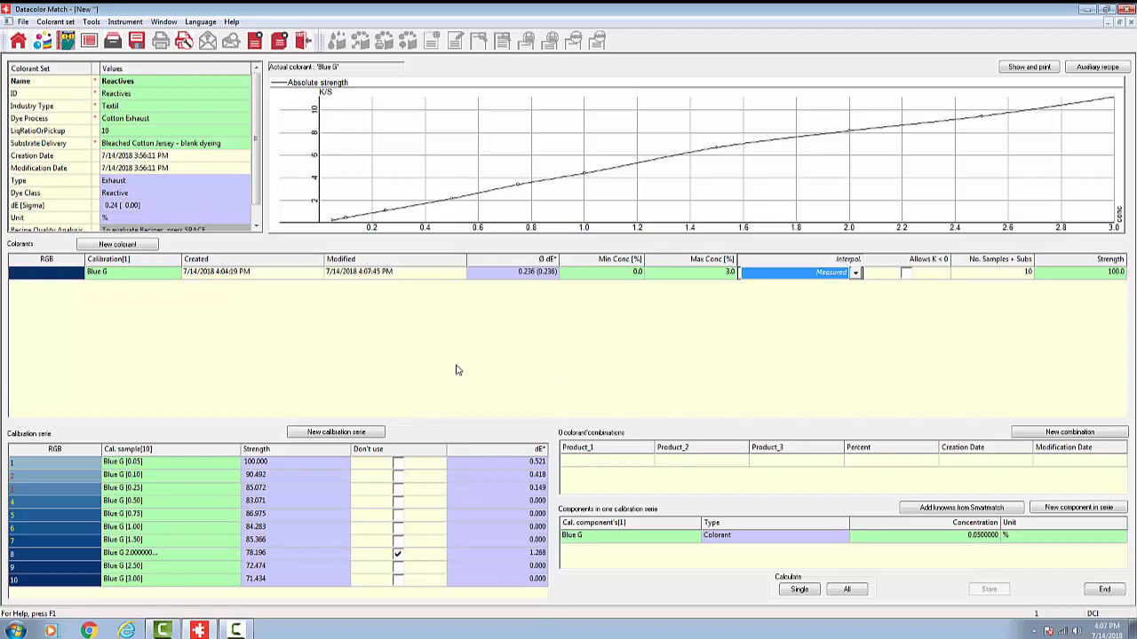
Step: Start a calibration series for a new colorant and browse the existing DCI products without choosing one
click(118, 245)
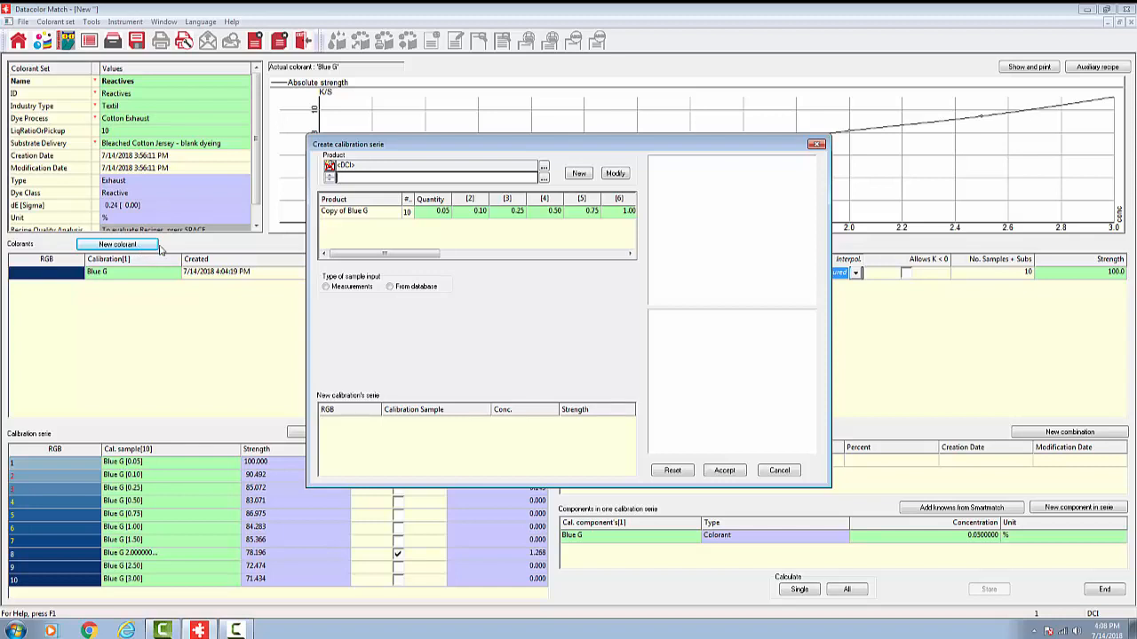
click(544, 179)
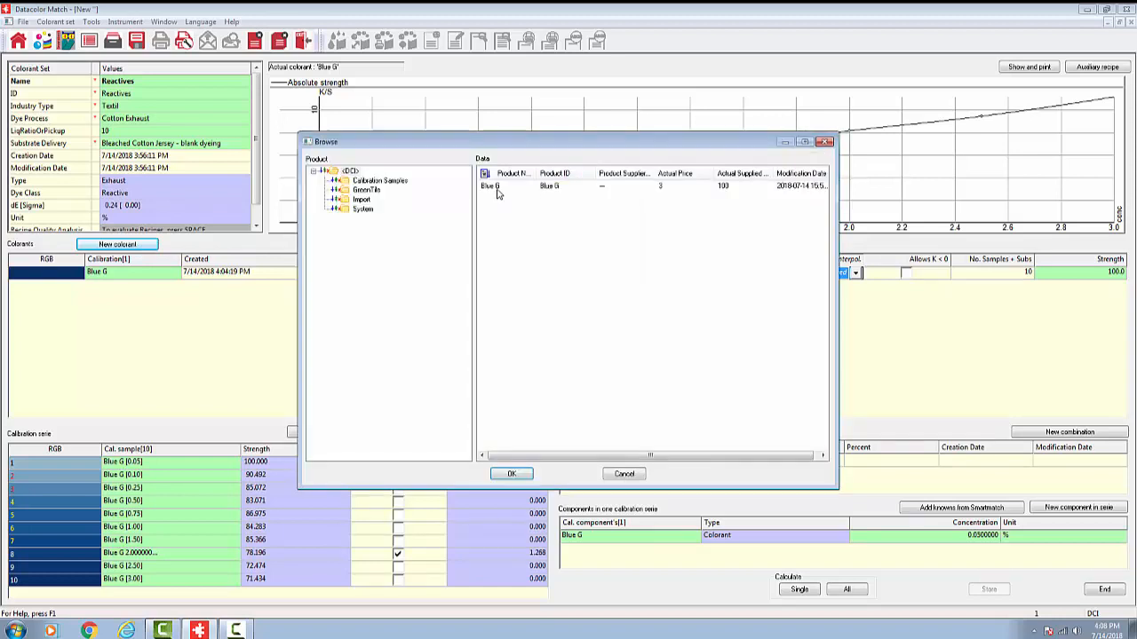
click(625, 474)
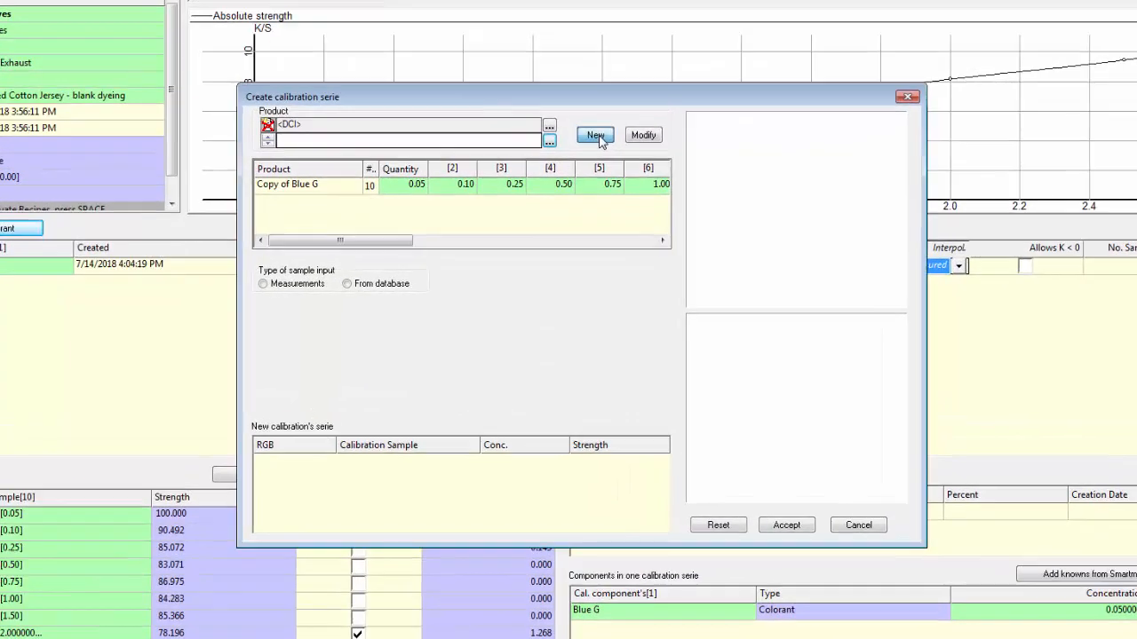
Step: Define a new product named Yellow 3RS with an actual price of 4 for the calibration series
click(582, 168)
click(582, 197)
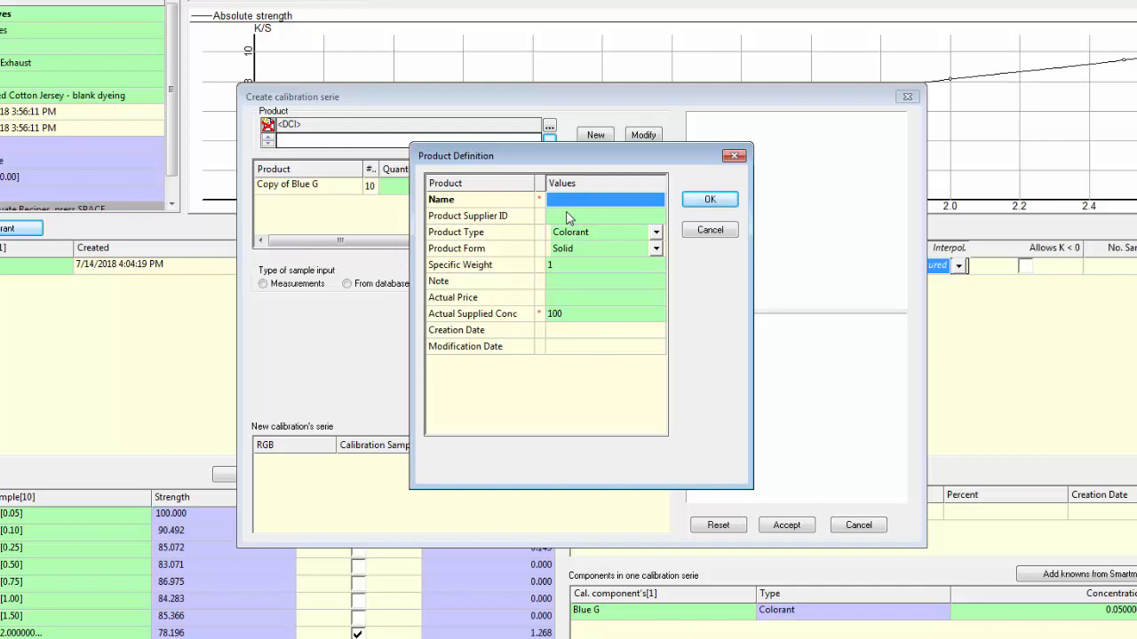
text(Ye)
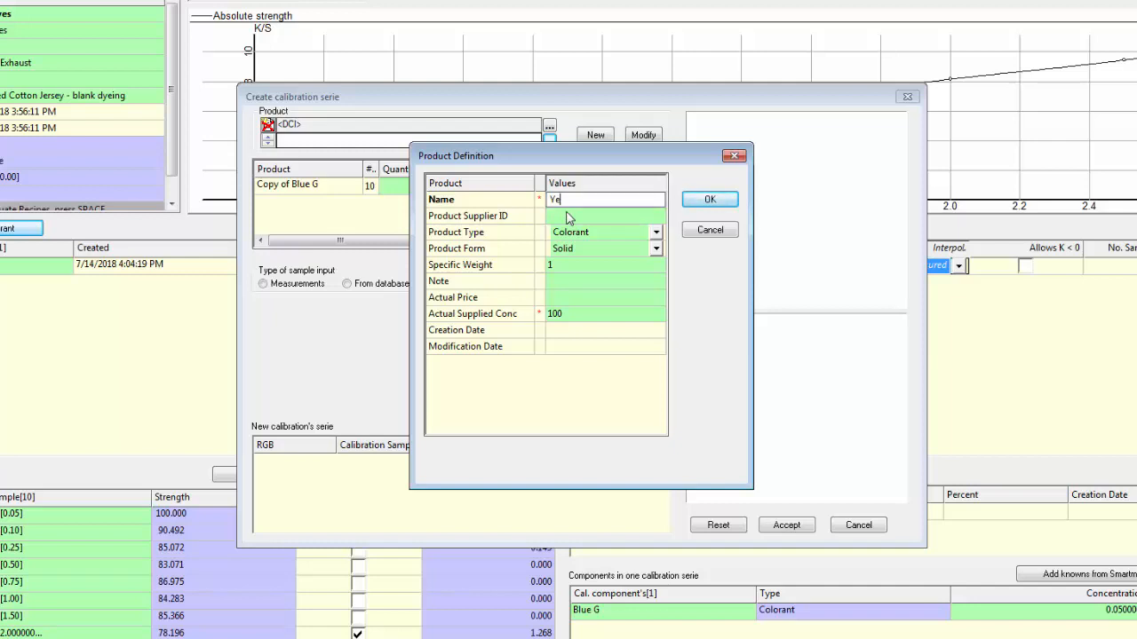
text(llow 3RS)
click(573, 220)
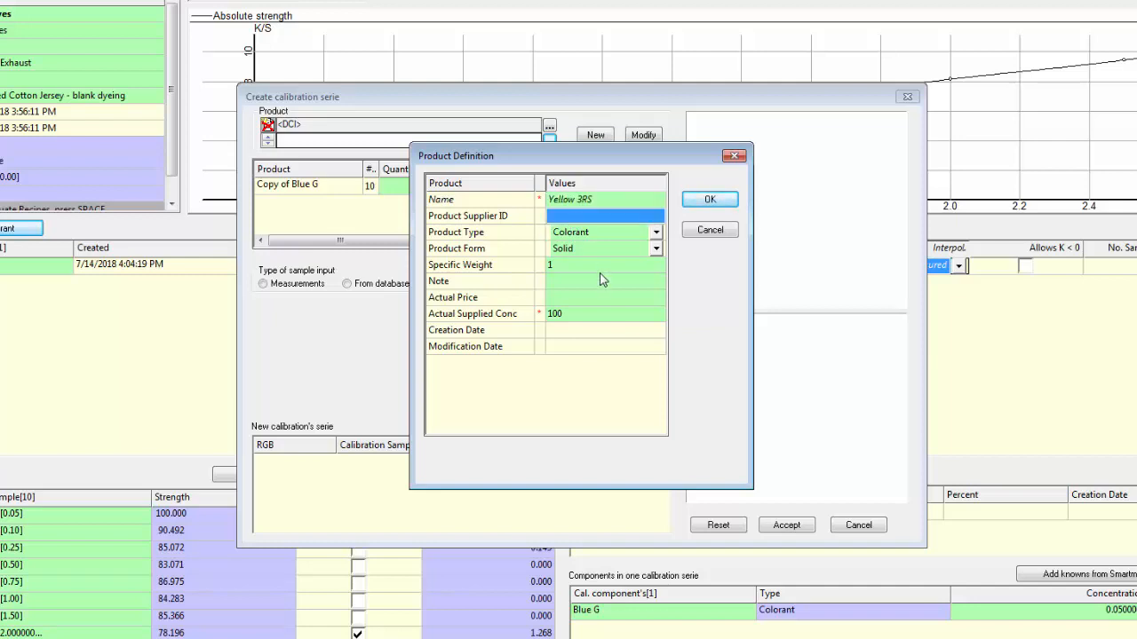
click(591, 299)
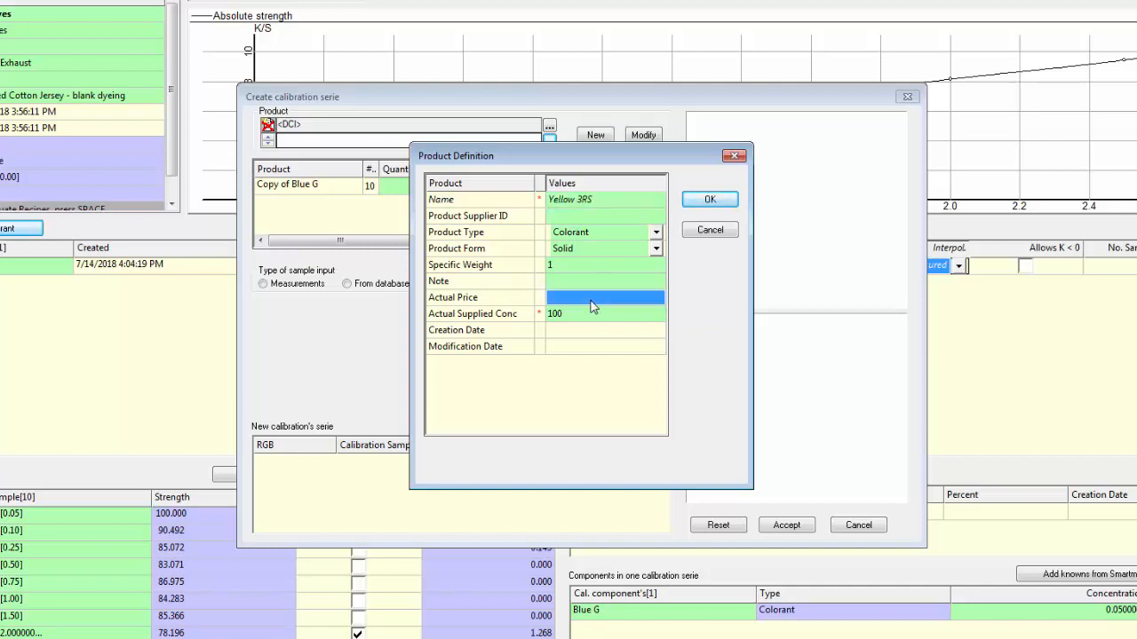
text(4)
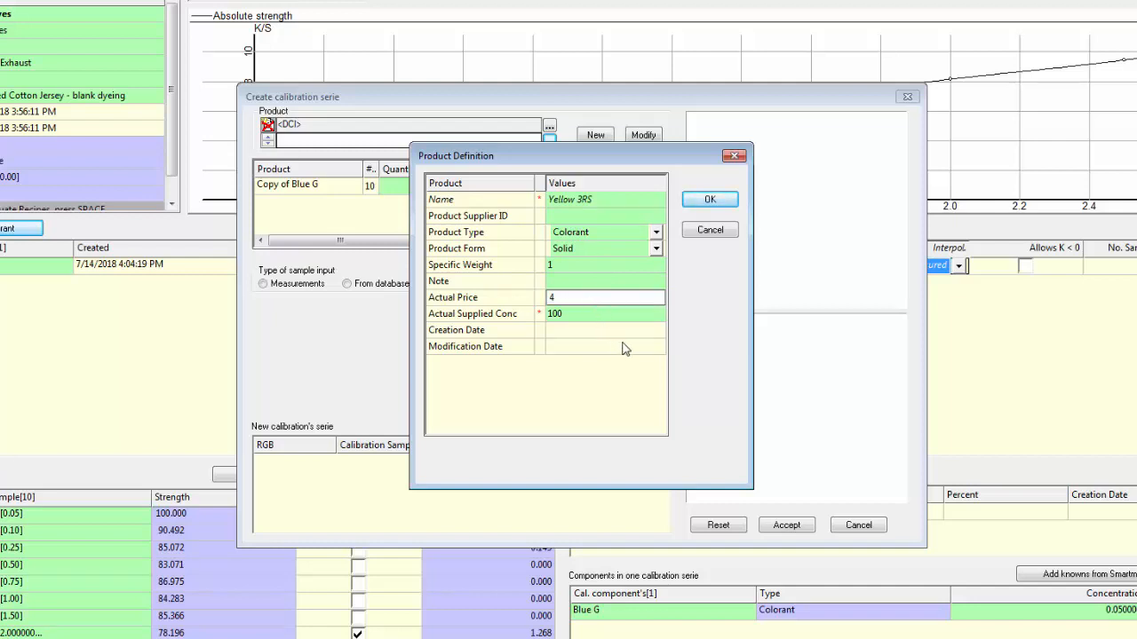
key(Return)
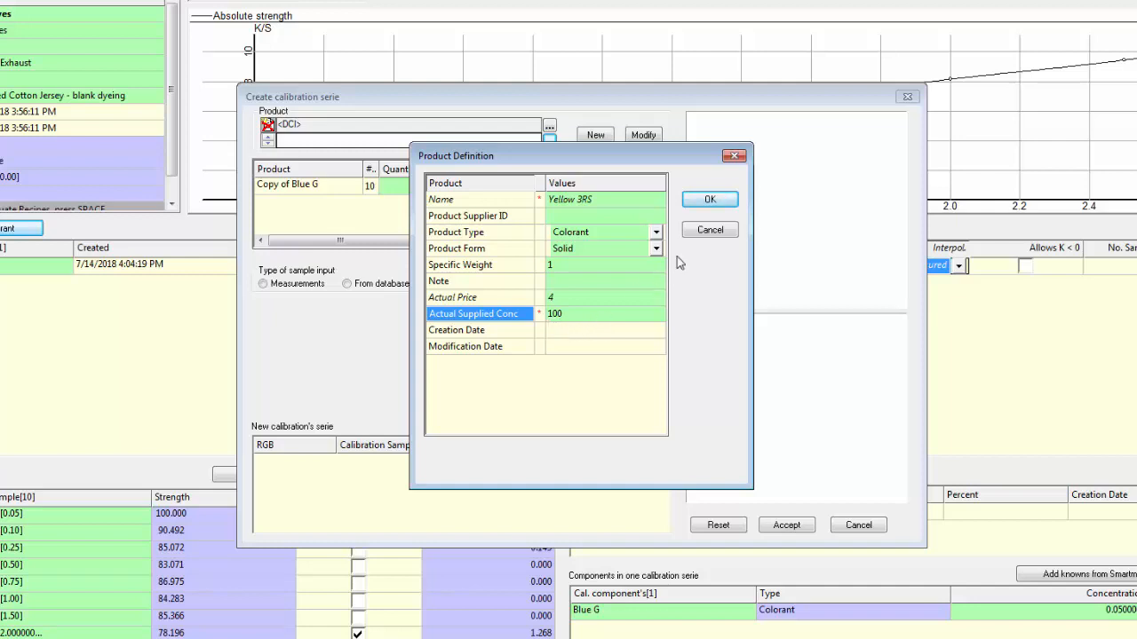
click(719, 202)
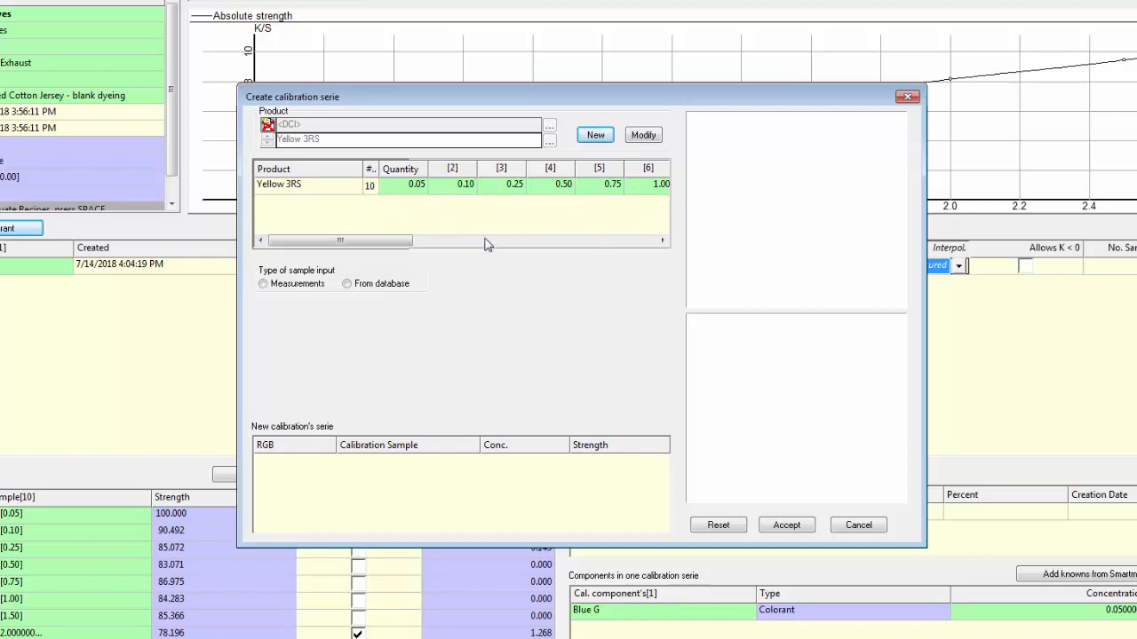
Step: Load the Yellow 3RS samples .25 through 3.0 from the database's Import folder and accept the calibration series
click(348, 285)
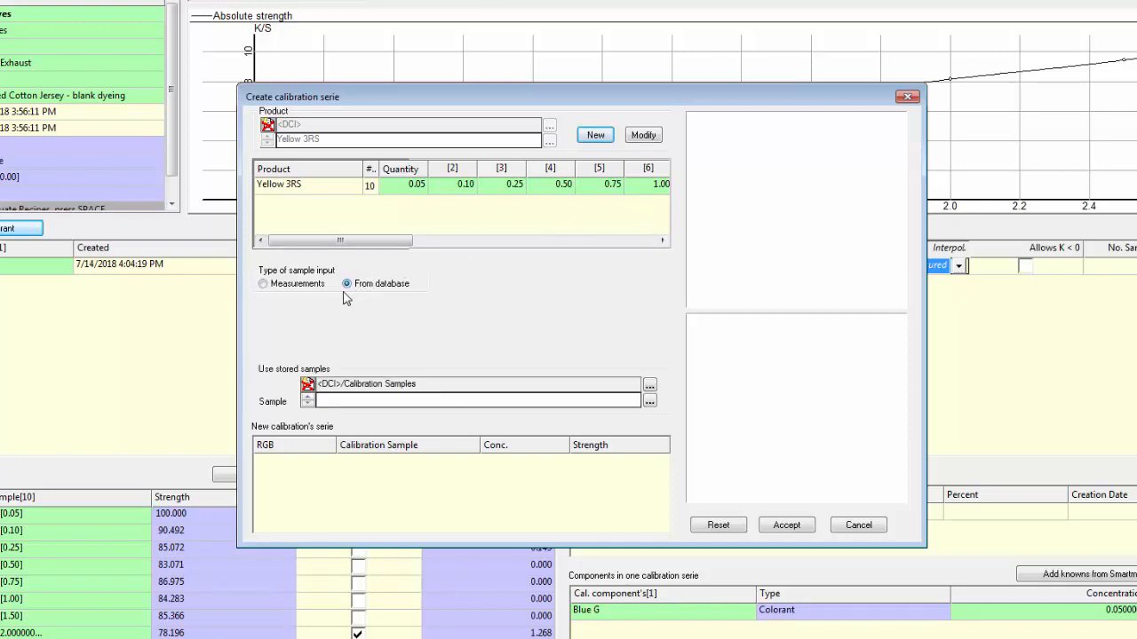
click(651, 401)
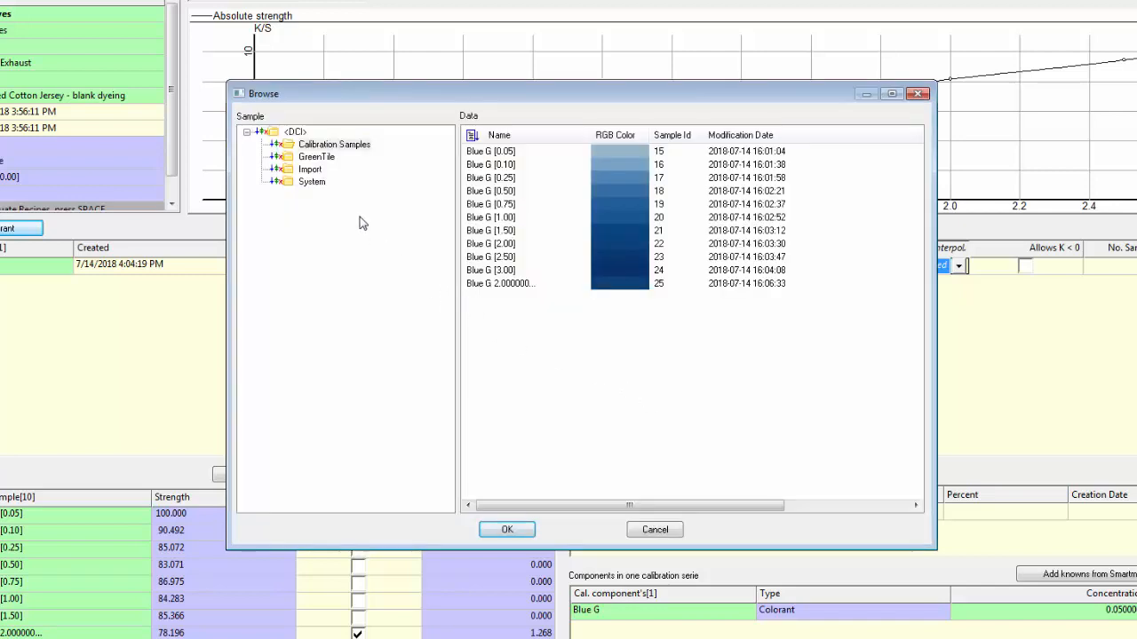
click(311, 169)
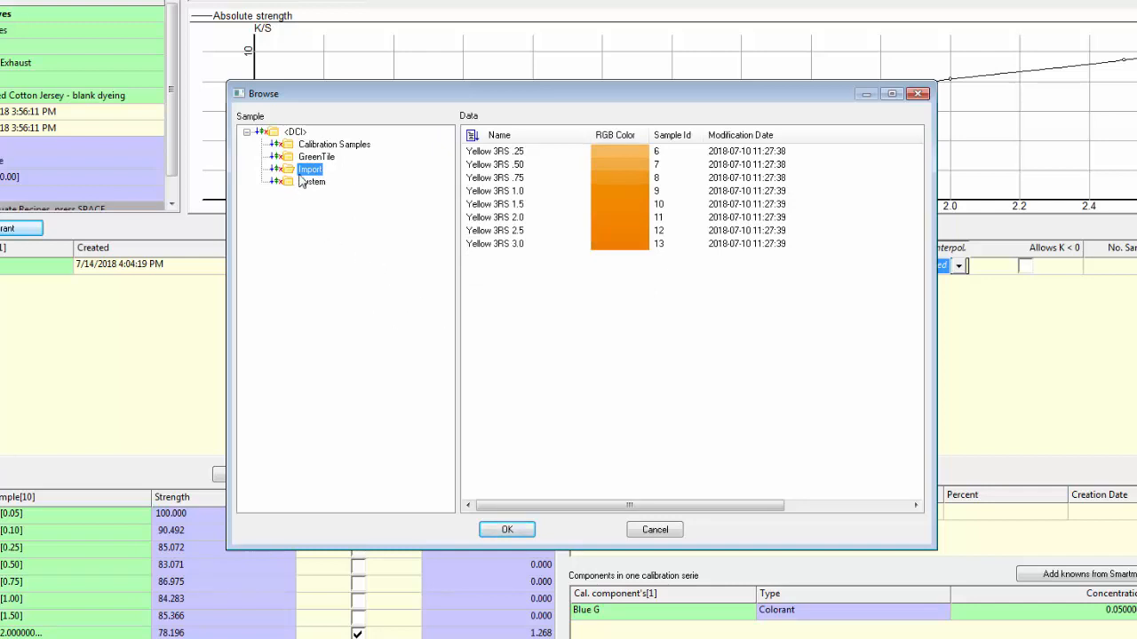
click(504, 156)
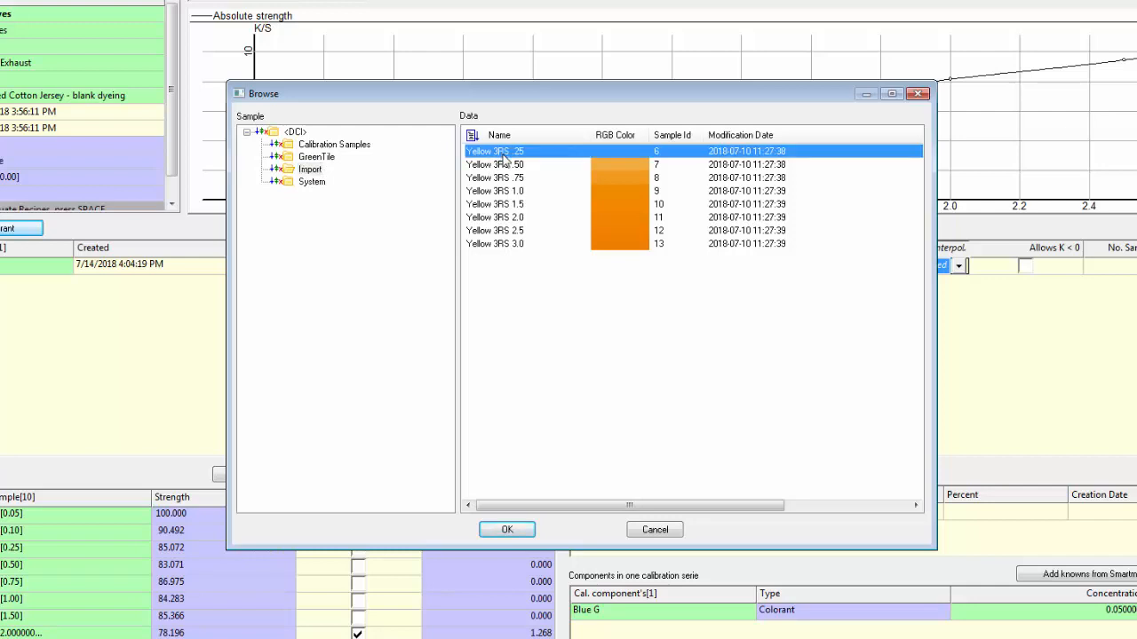
shift+click(519, 250)
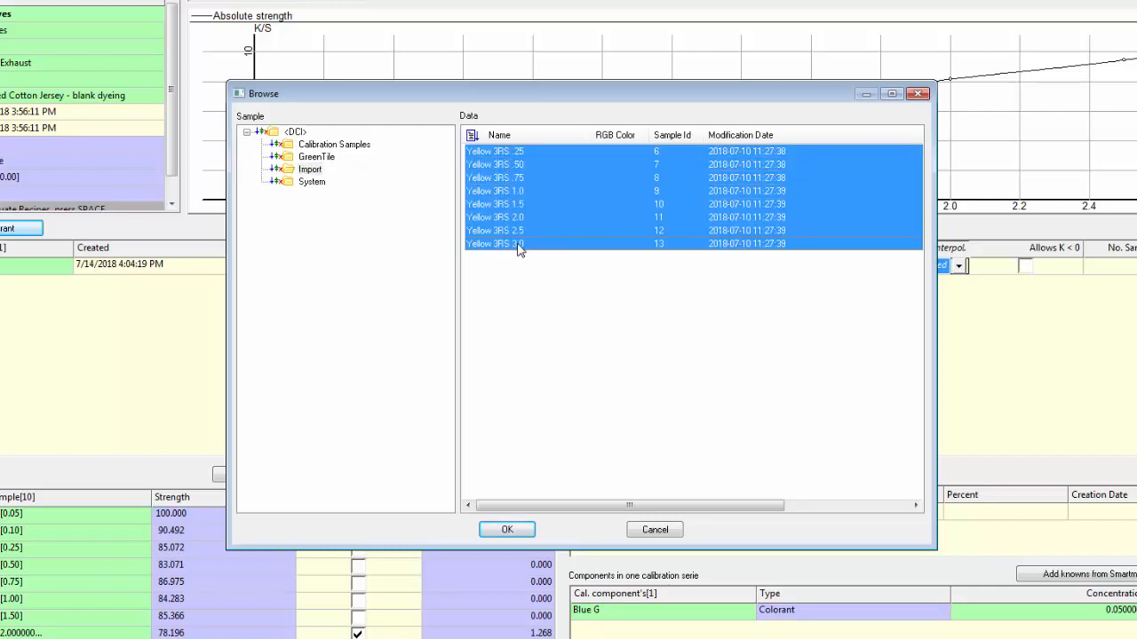
click(528, 531)
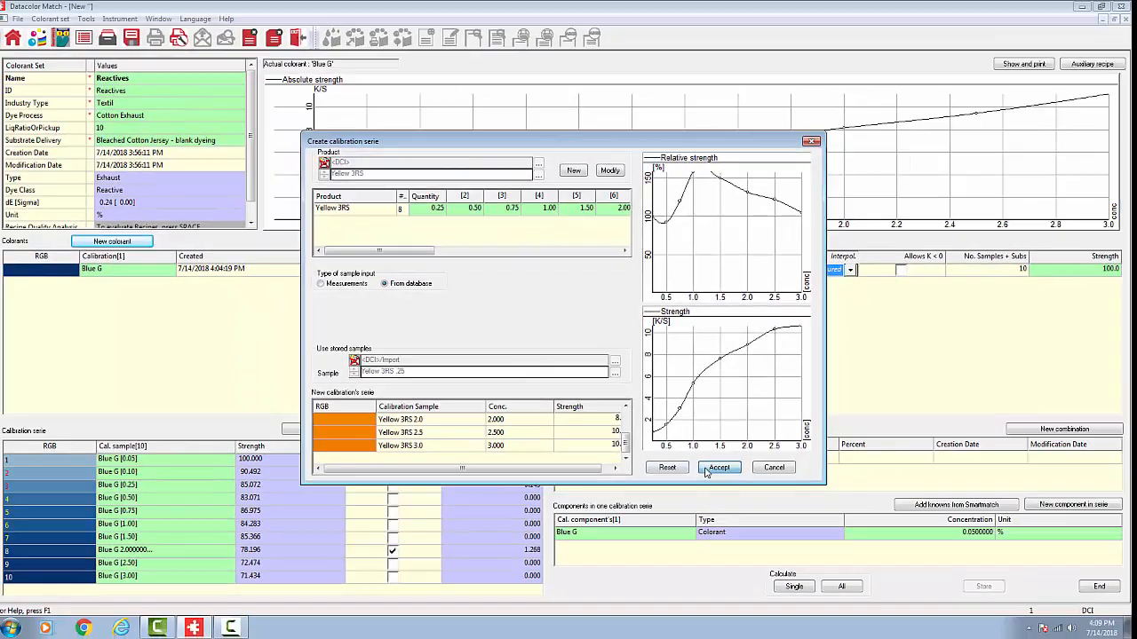
click(739, 494)
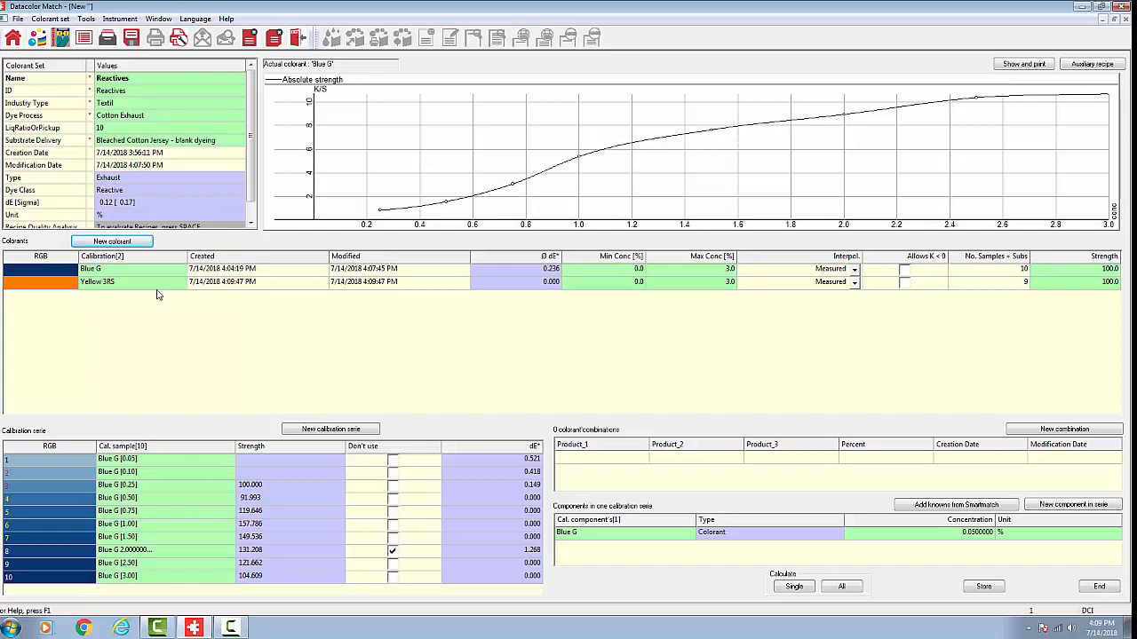
Step: Set the interpolation of the Yellow 3RS colorant to Smooth
click(128, 286)
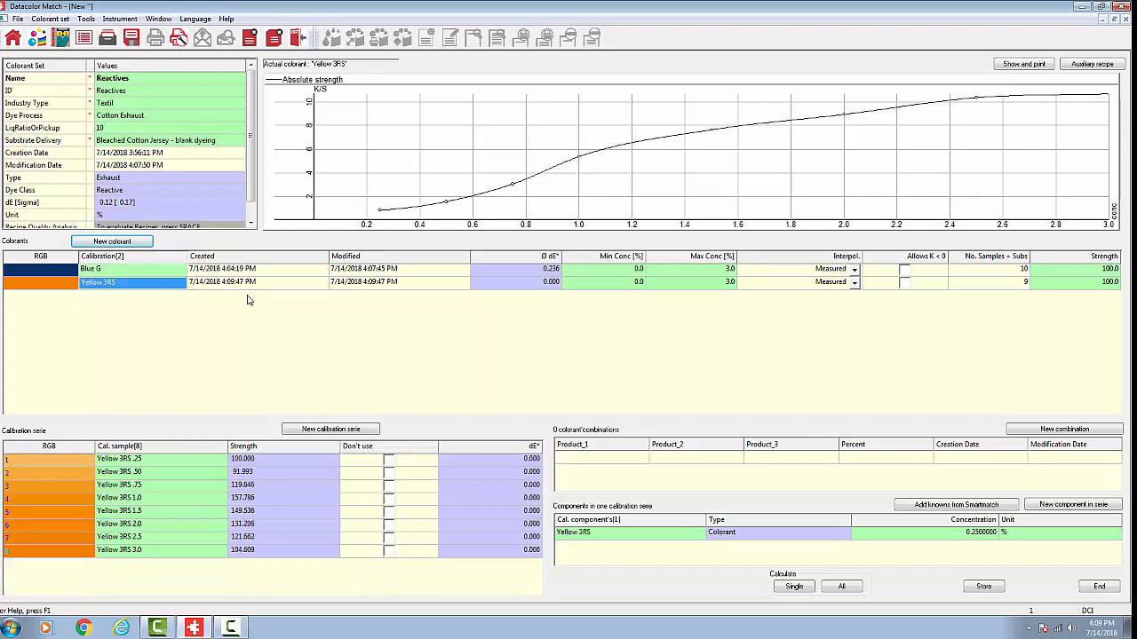
click(860, 289)
click(854, 284)
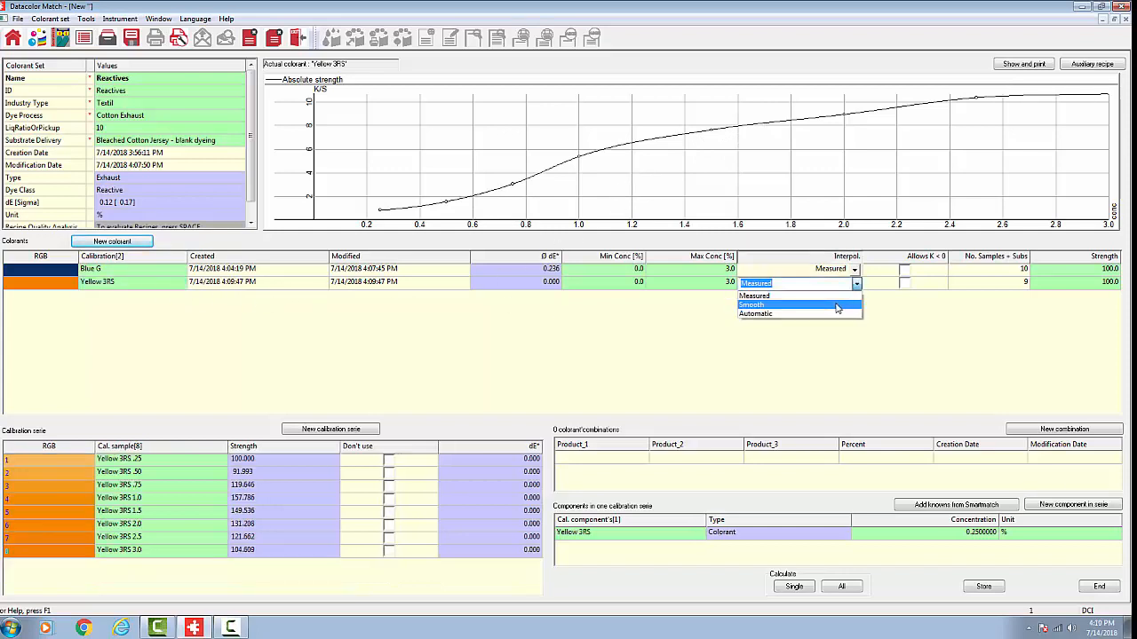
click(835, 306)
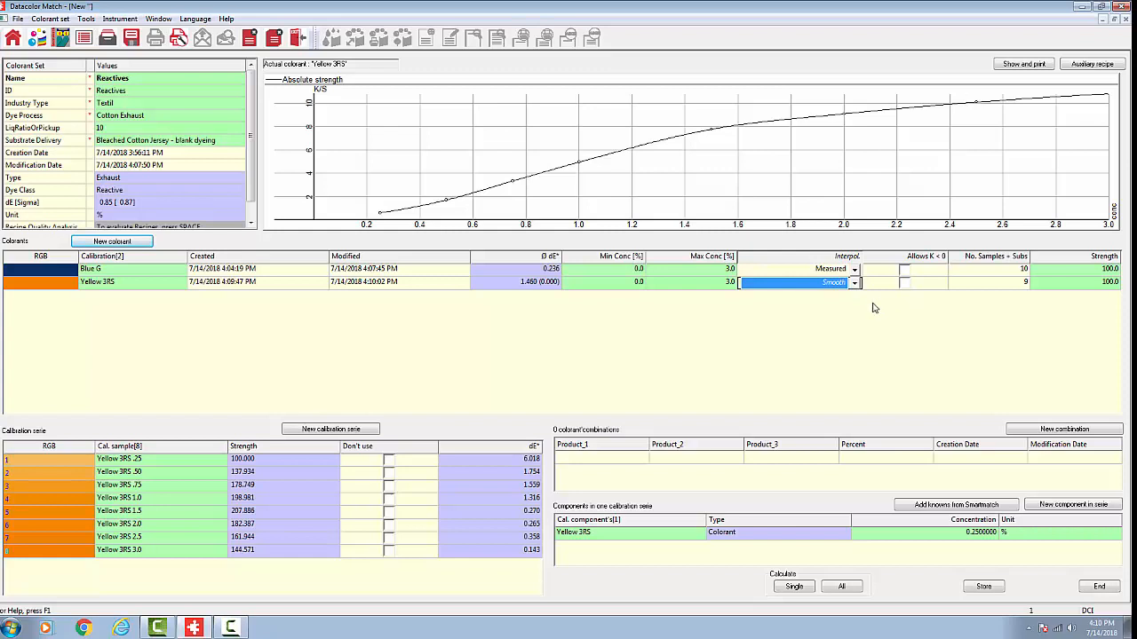
Step: Run the single calculation for Yellow 3RS and store the Reactives colorant set
click(794, 587)
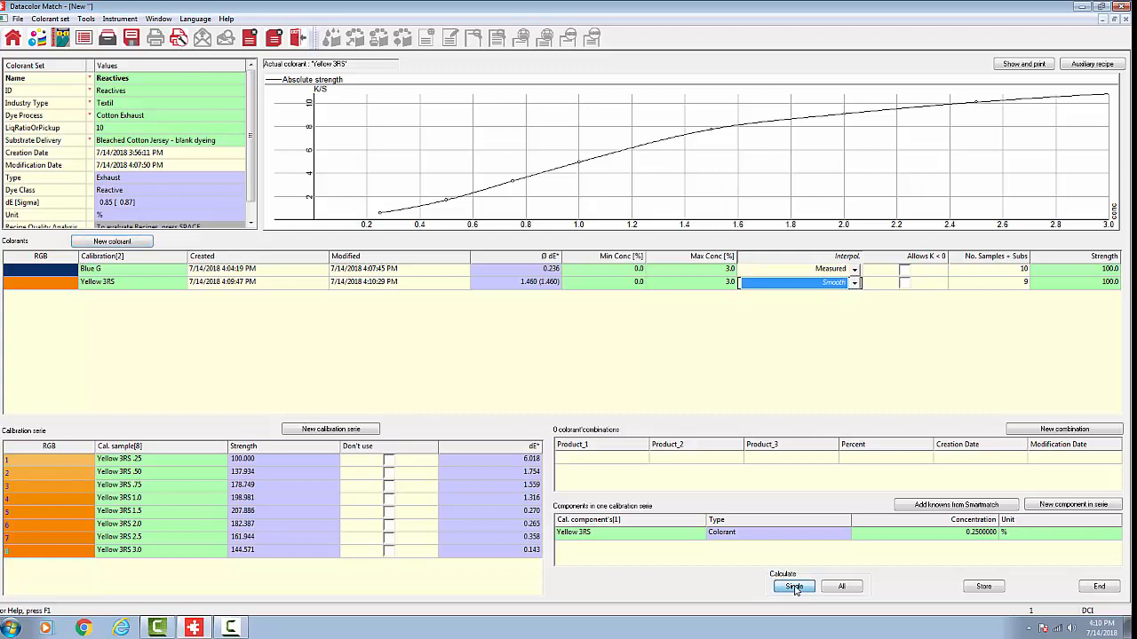
click(984, 587)
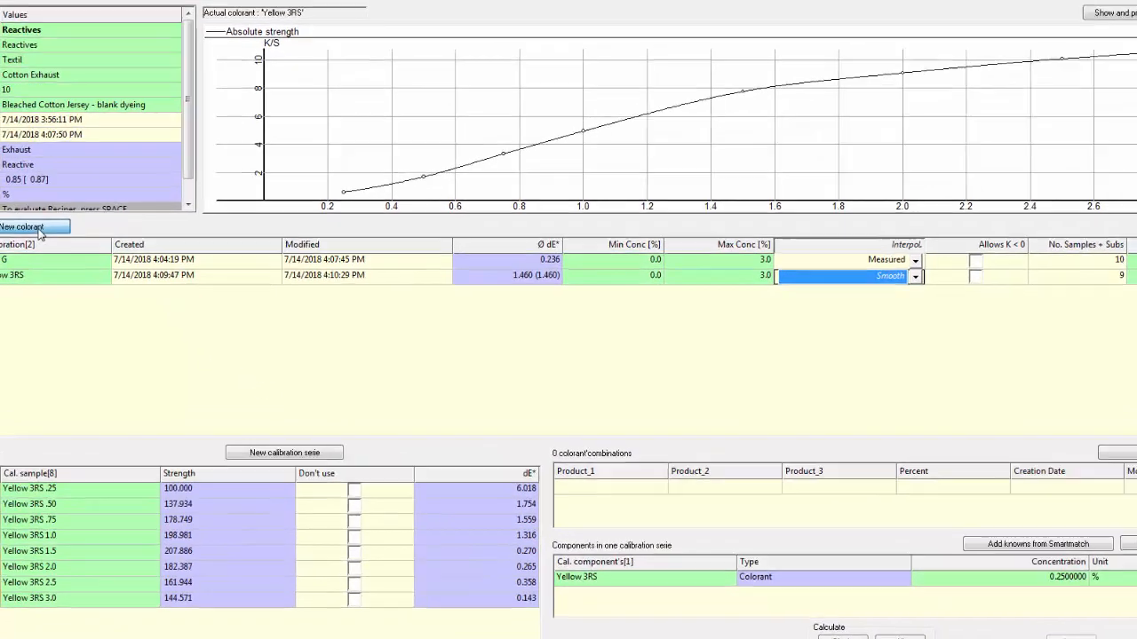
Step: Start a calibration series for a new colorant and define its product as Red B with an actual price of 6
click(125, 242)
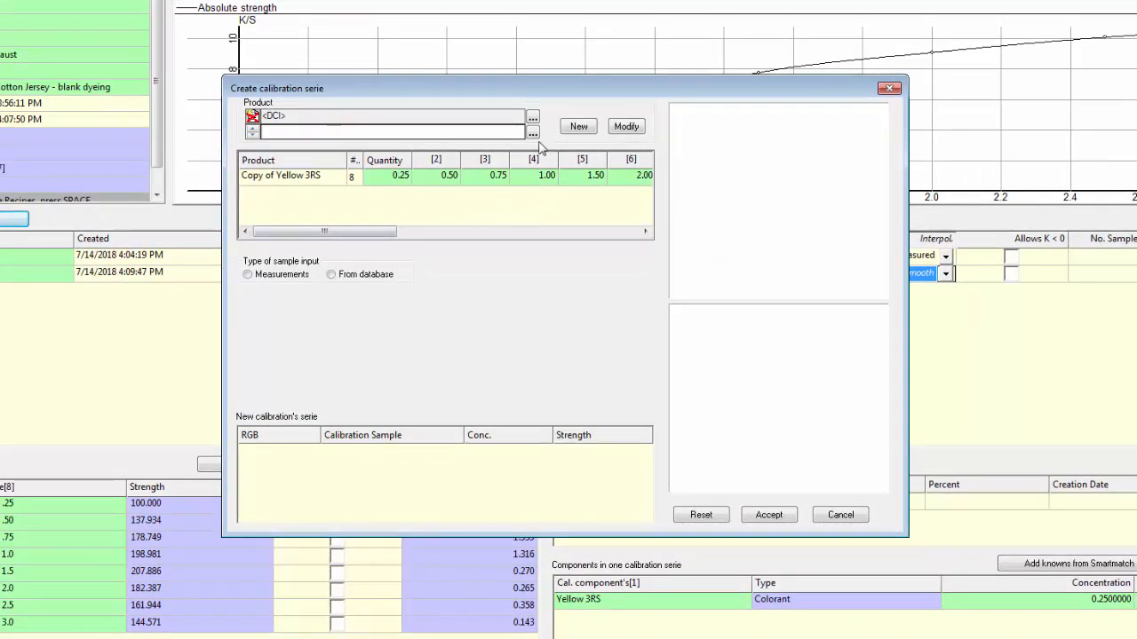
click(578, 126)
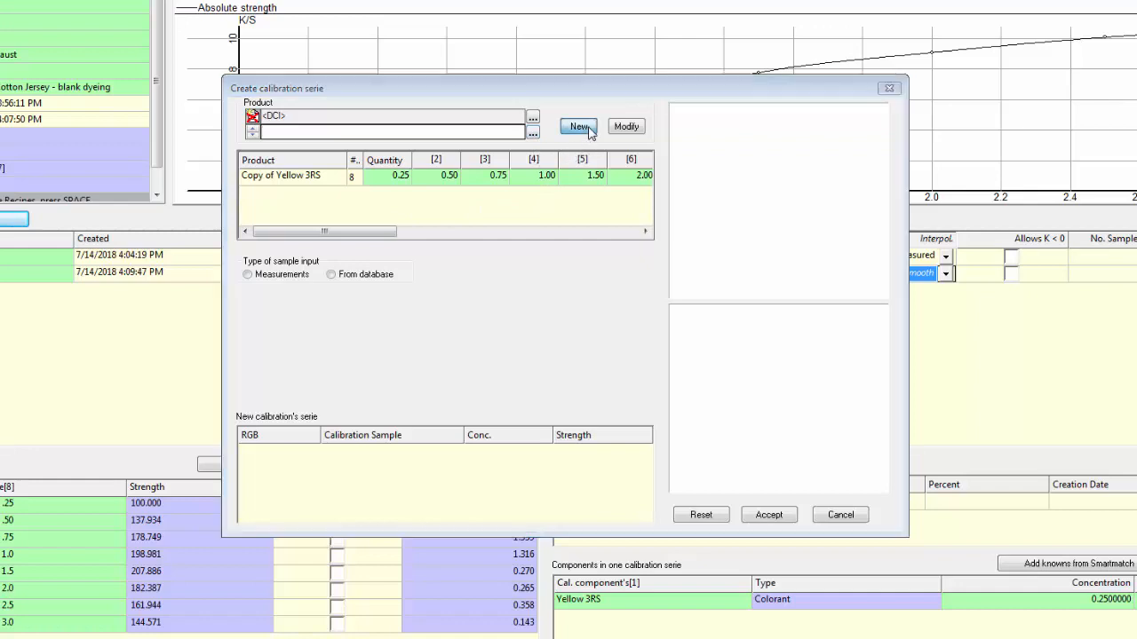
click(566, 190)
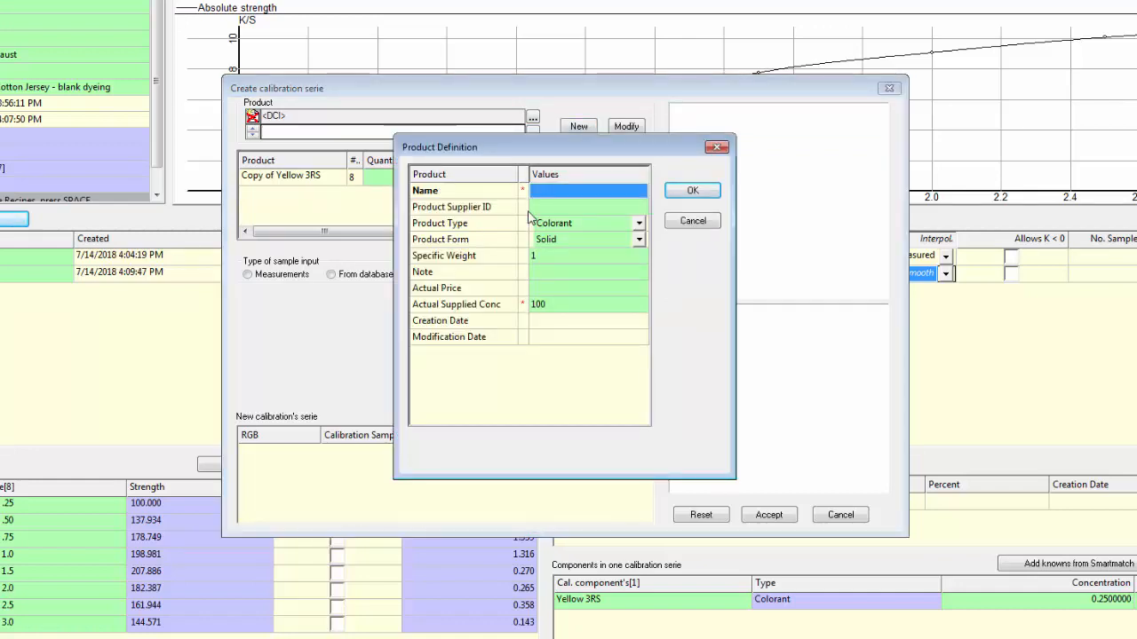
text(Red B)
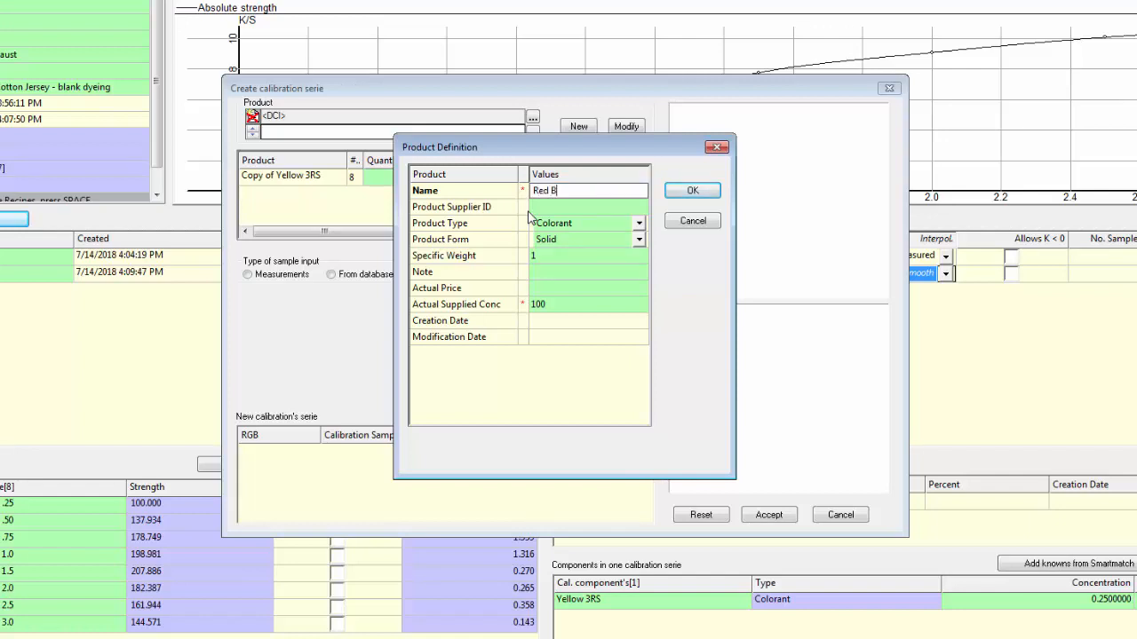
click(557, 207)
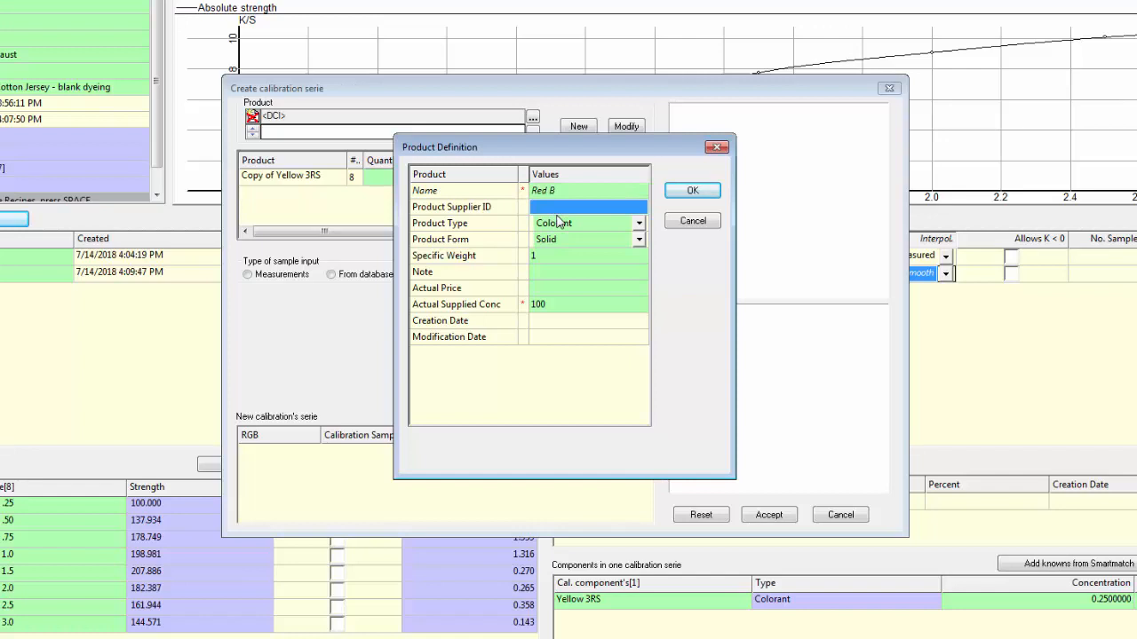
click(555, 290)
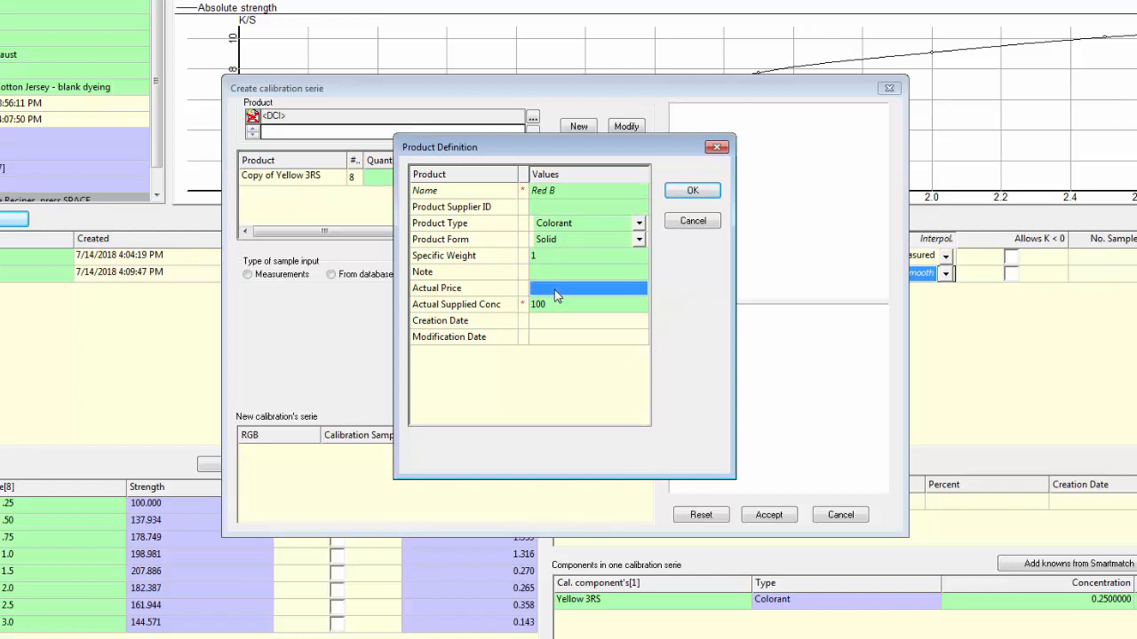
text(6)
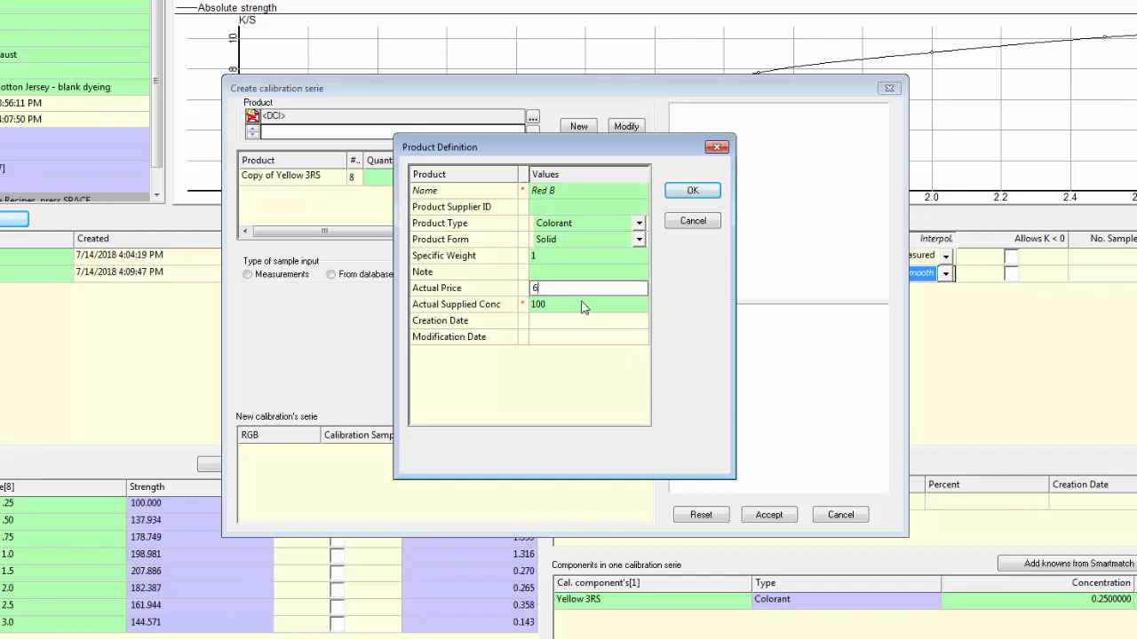
click(693, 192)
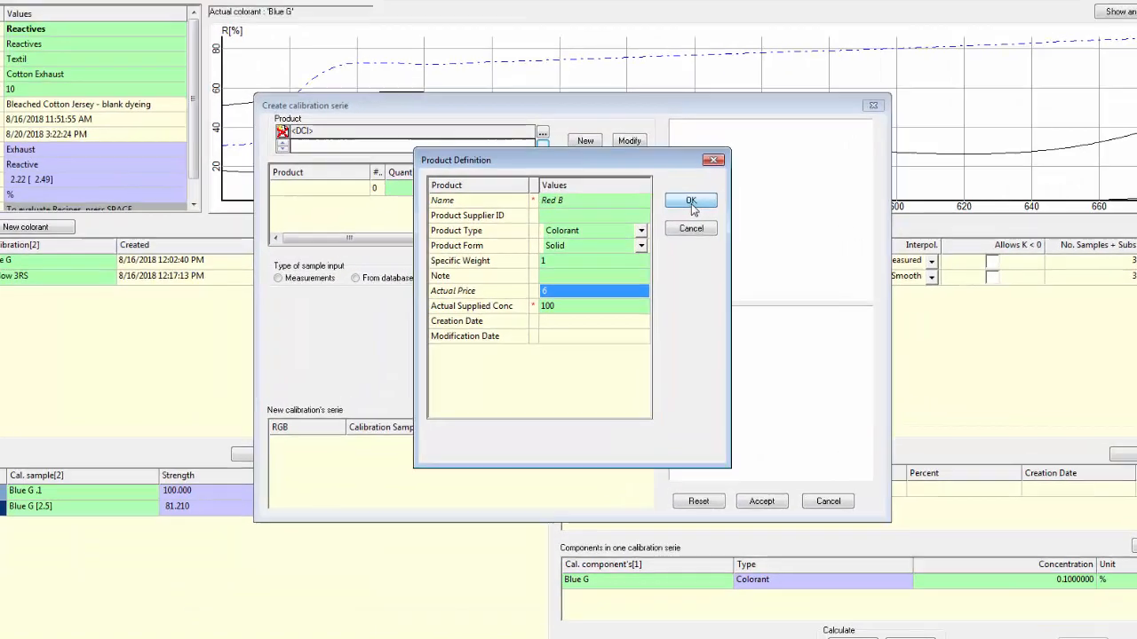
click(692, 192)
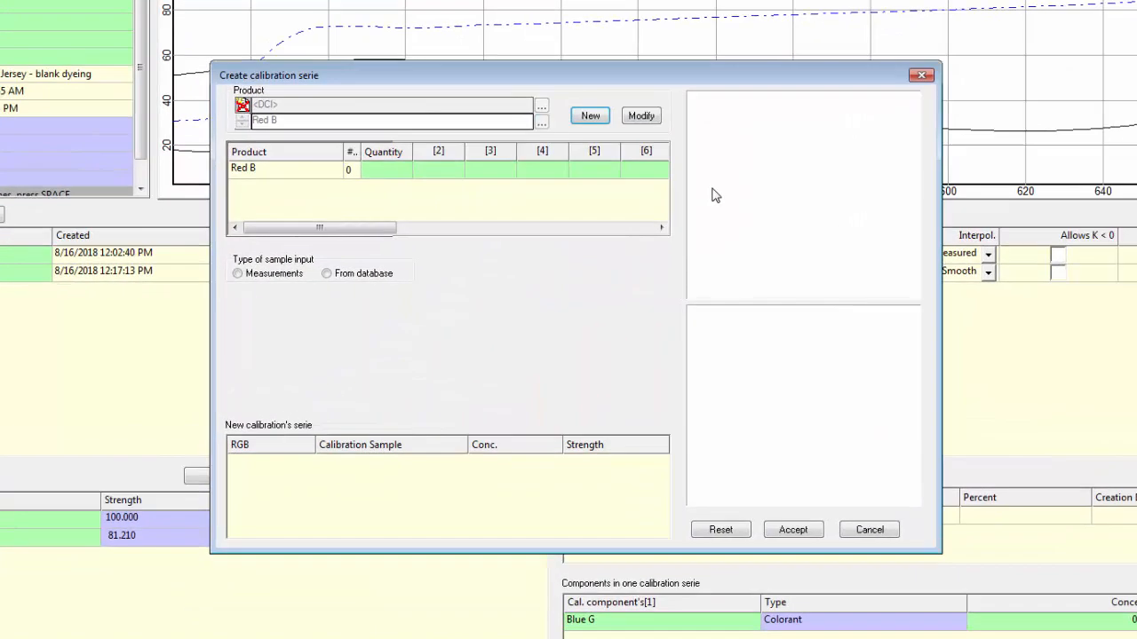
Step: Enter the Red B quantities .1, .2, .4, .75, 1.25, 2, 2.7 and 3.5, and choose Measurements as the sample input type
click(372, 169)
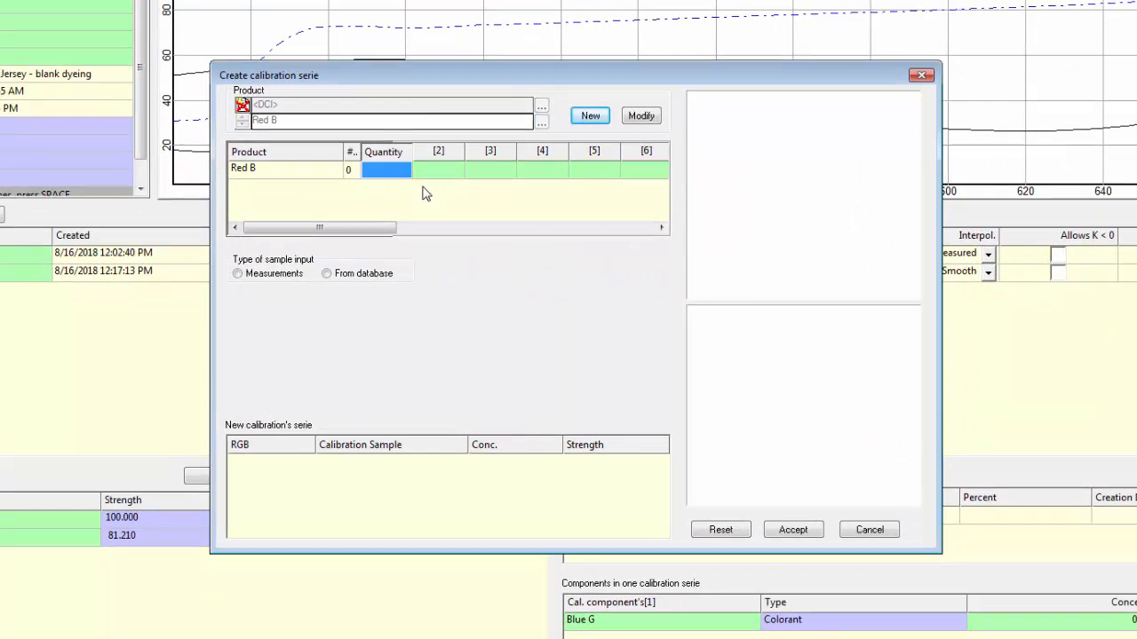
text(.)
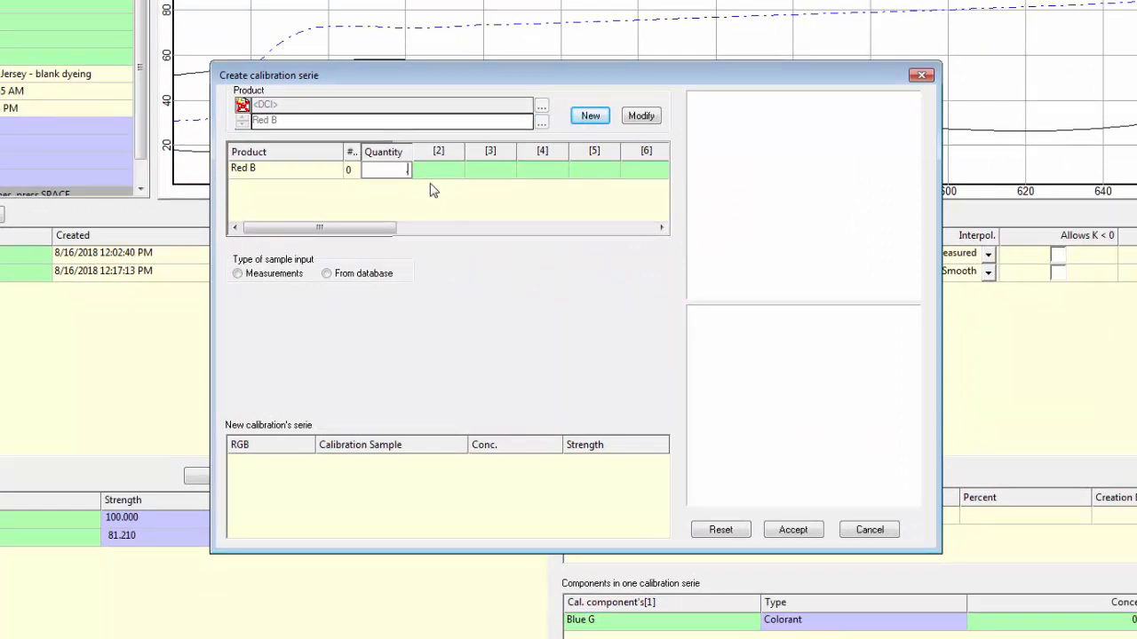
text(1)
click(451, 177)
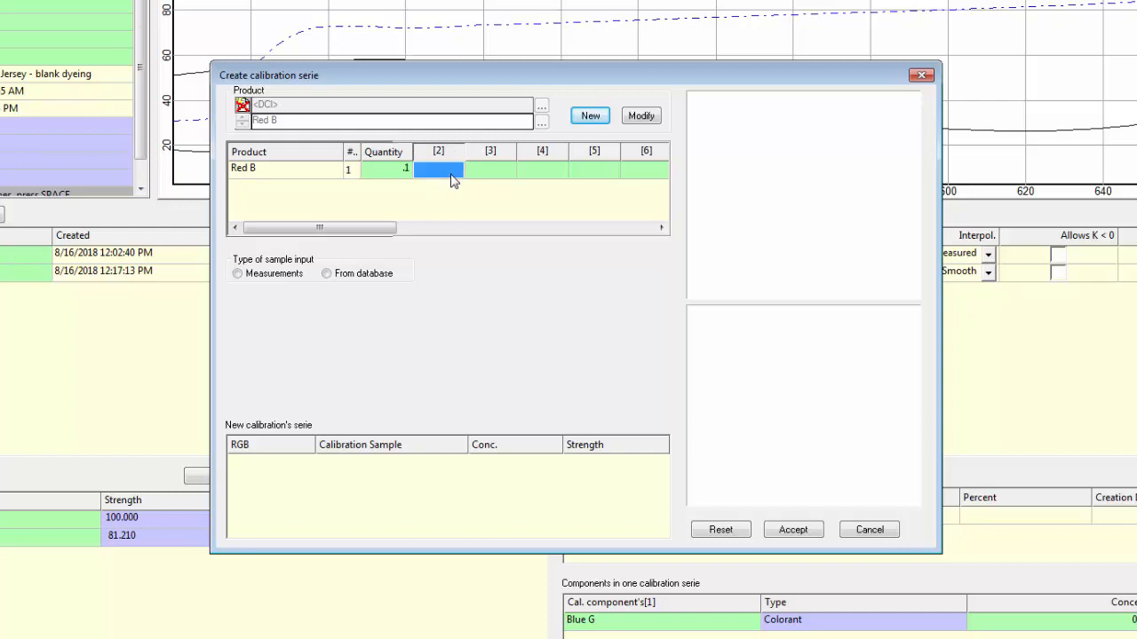
click(453, 178)
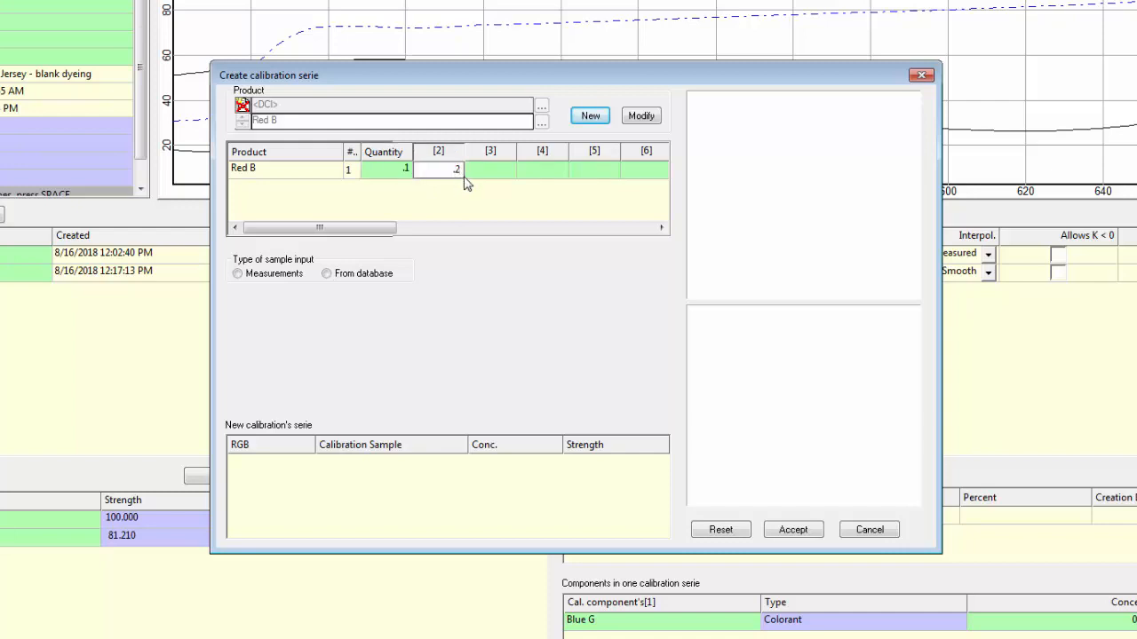
click(500, 175)
text(.4)
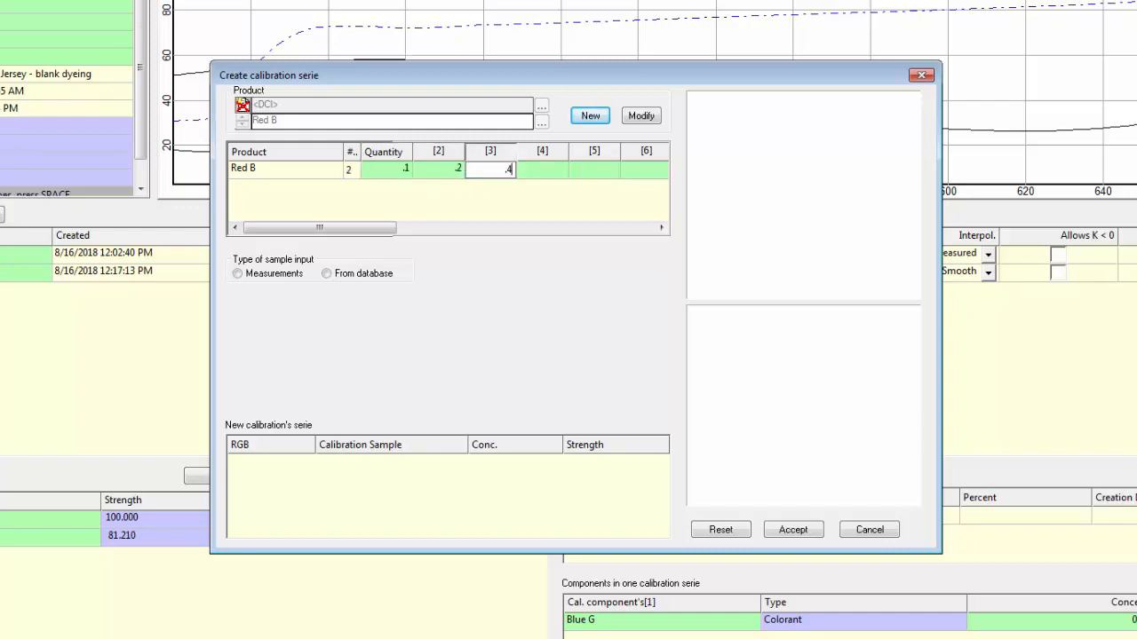
click(537, 176)
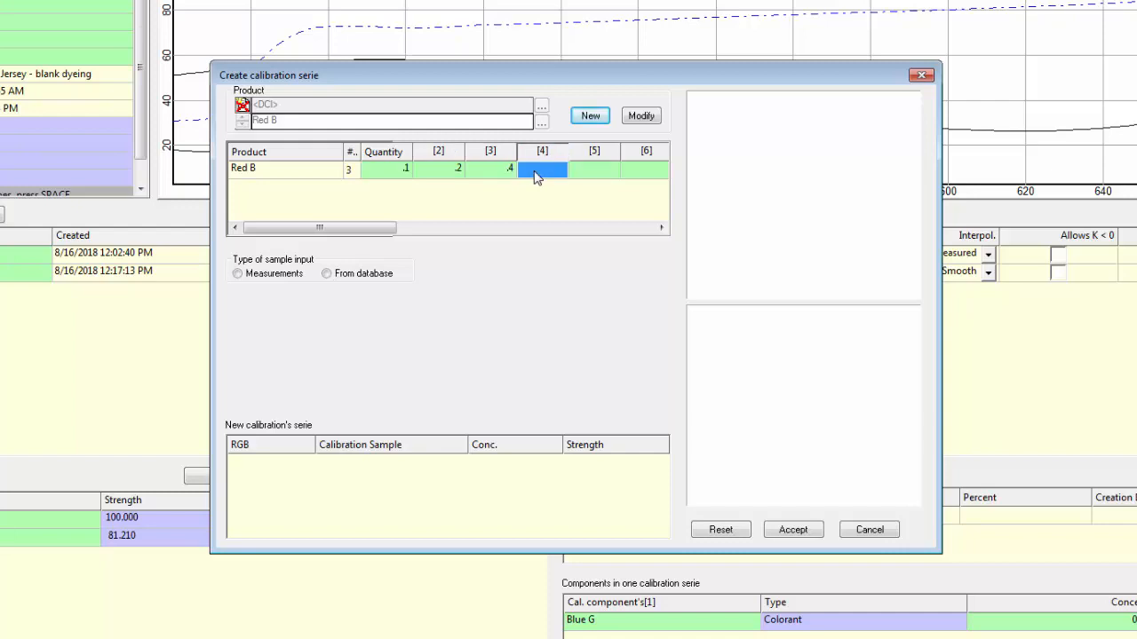
click(535, 176)
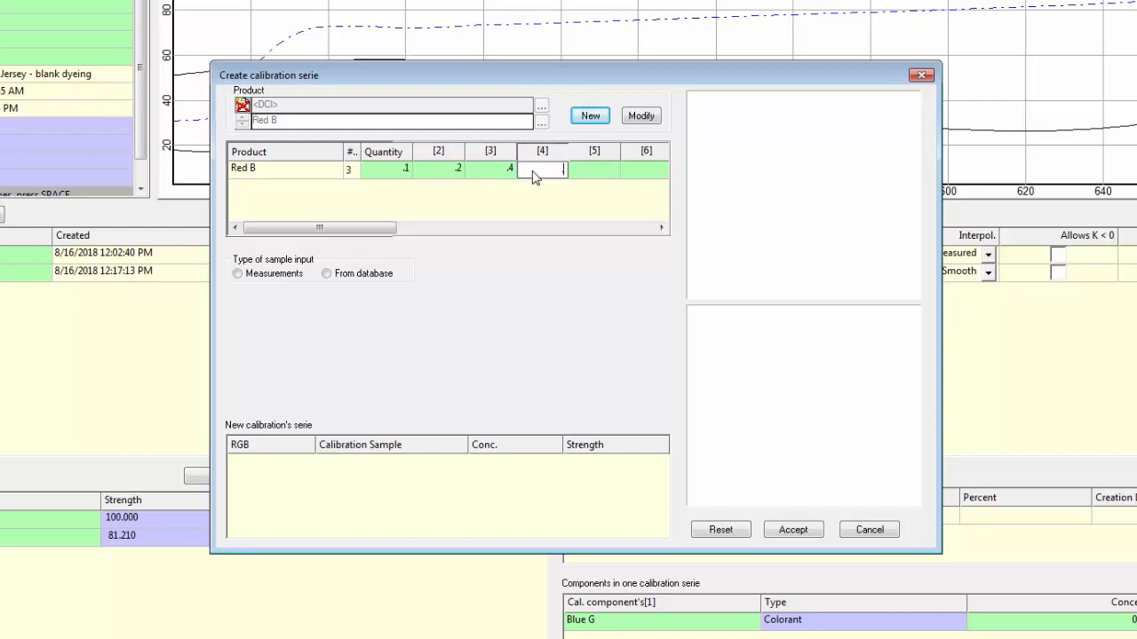
click(586, 175)
click(588, 175)
text(1.25)
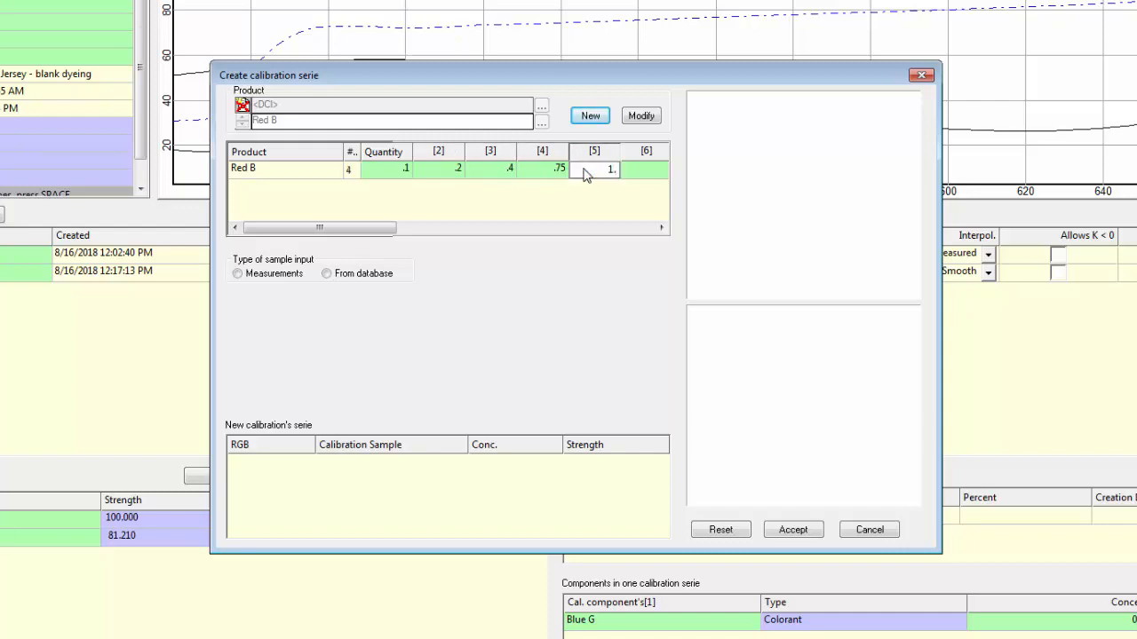
click(638, 174)
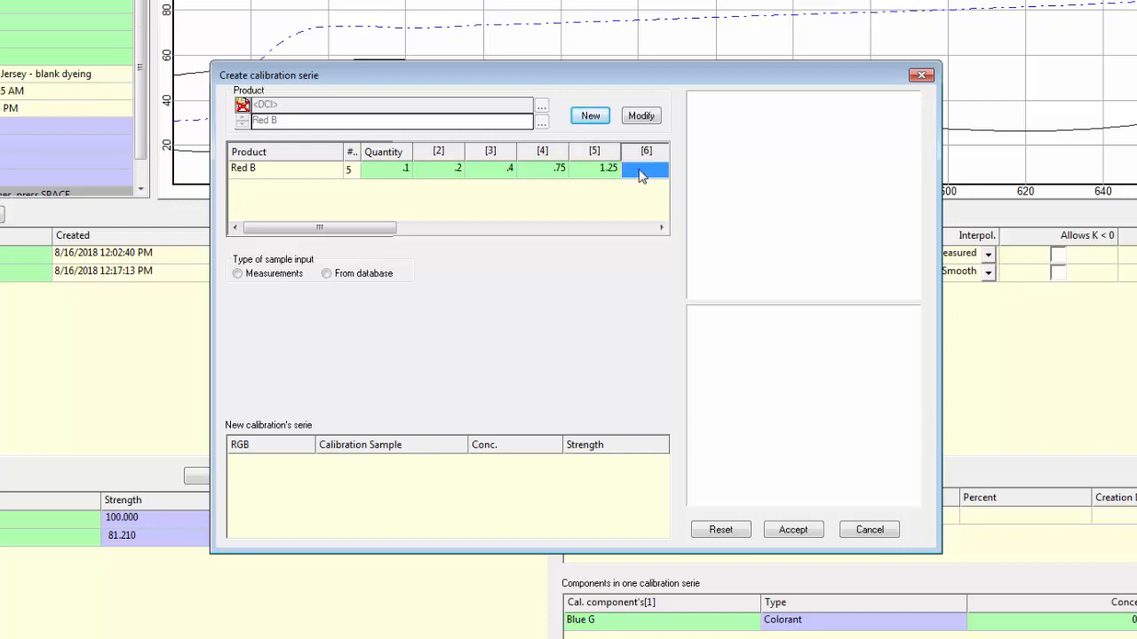
click(642, 175)
text(2)
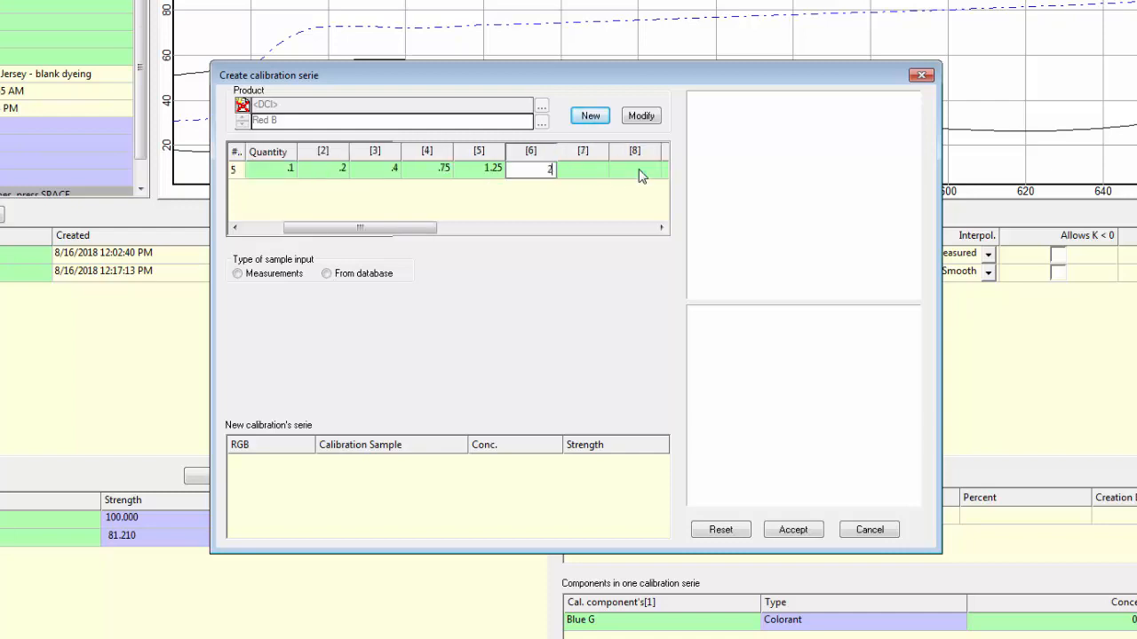
click(597, 177)
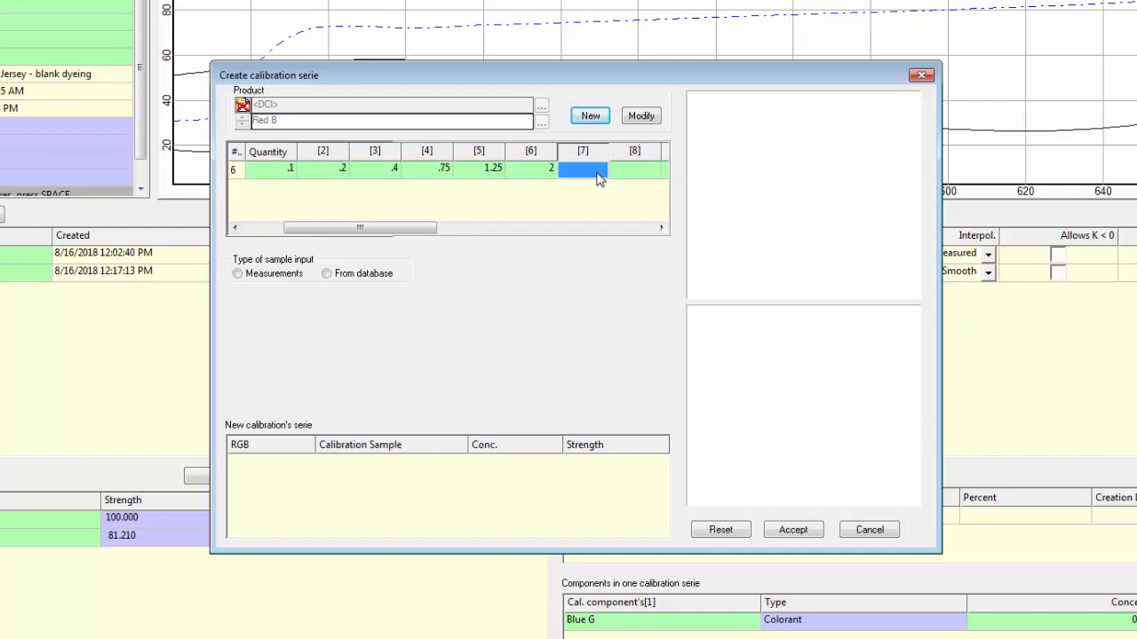
click(597, 177)
text(2.)
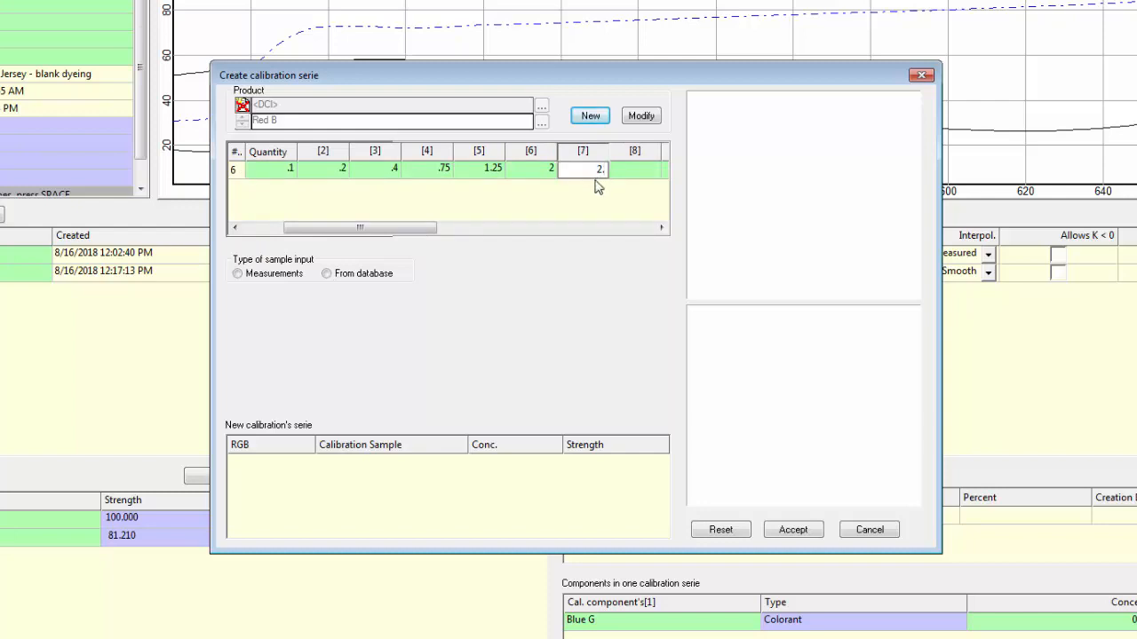
text(7)
click(633, 176)
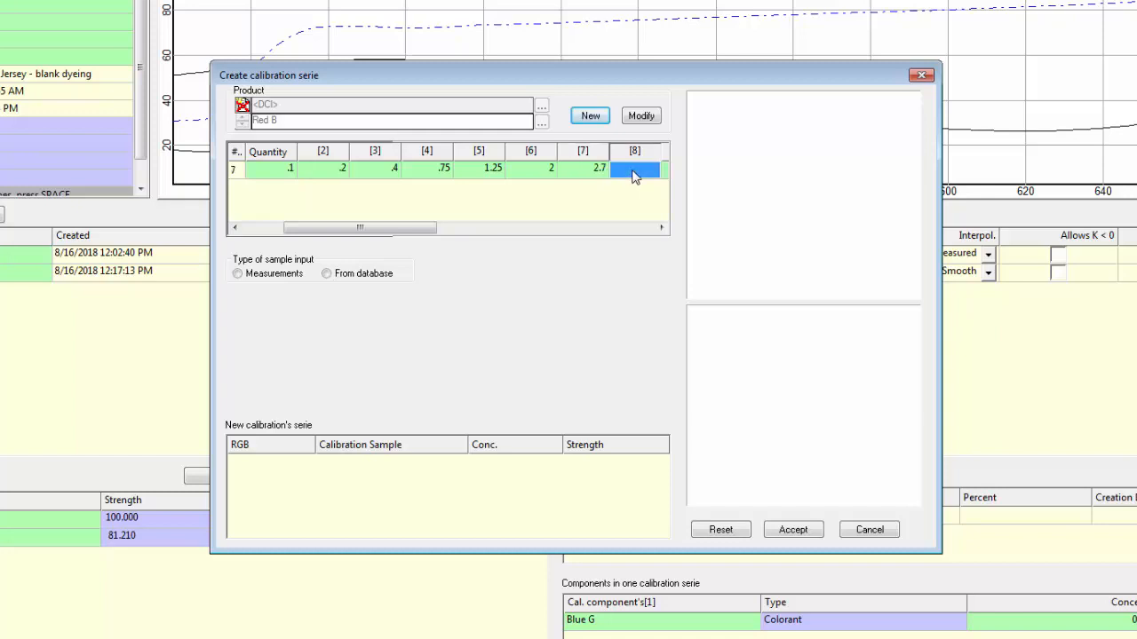
click(633, 176)
text(3.5)
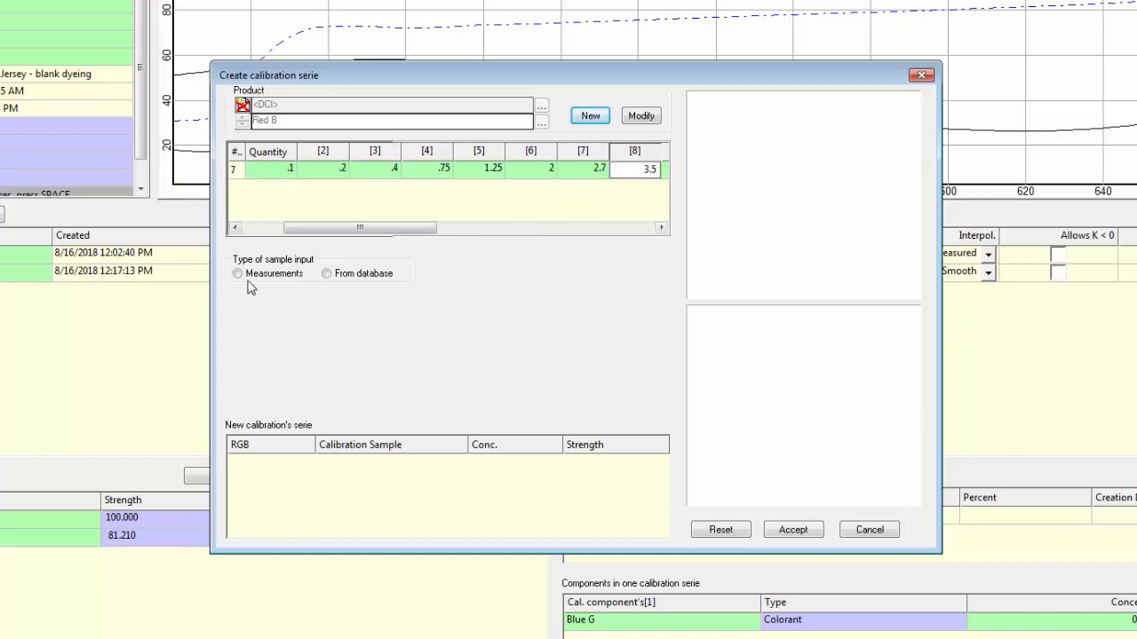
key(Return)
click(249, 276)
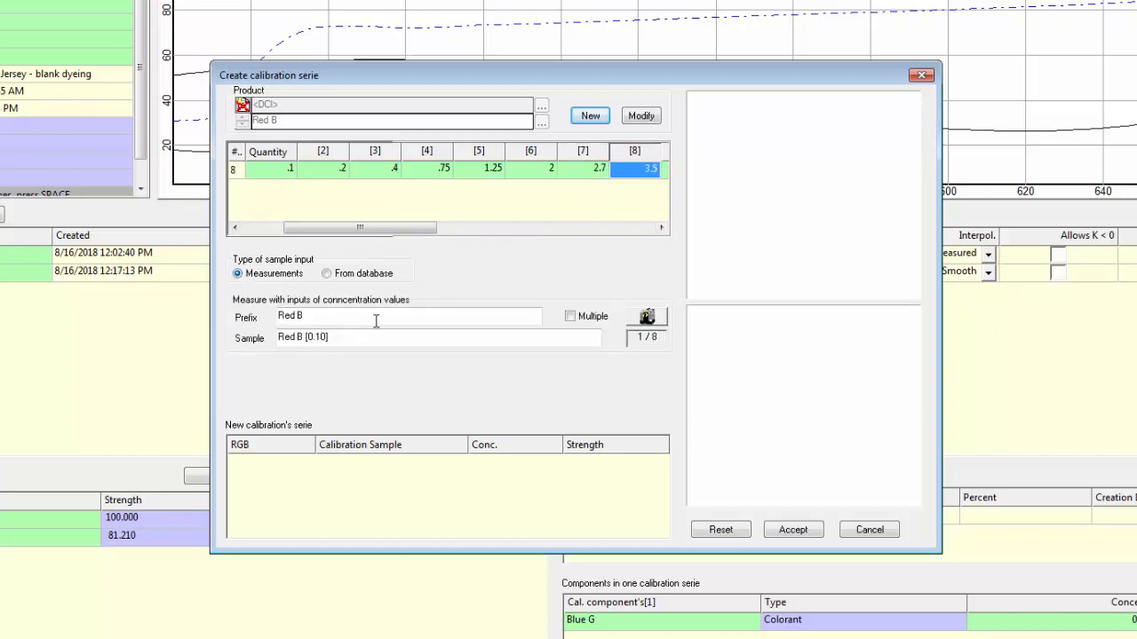
Step: Measure the eight Red B samples from 0.10 to 3.50 in order and accept the new calibration series
click(658, 323)
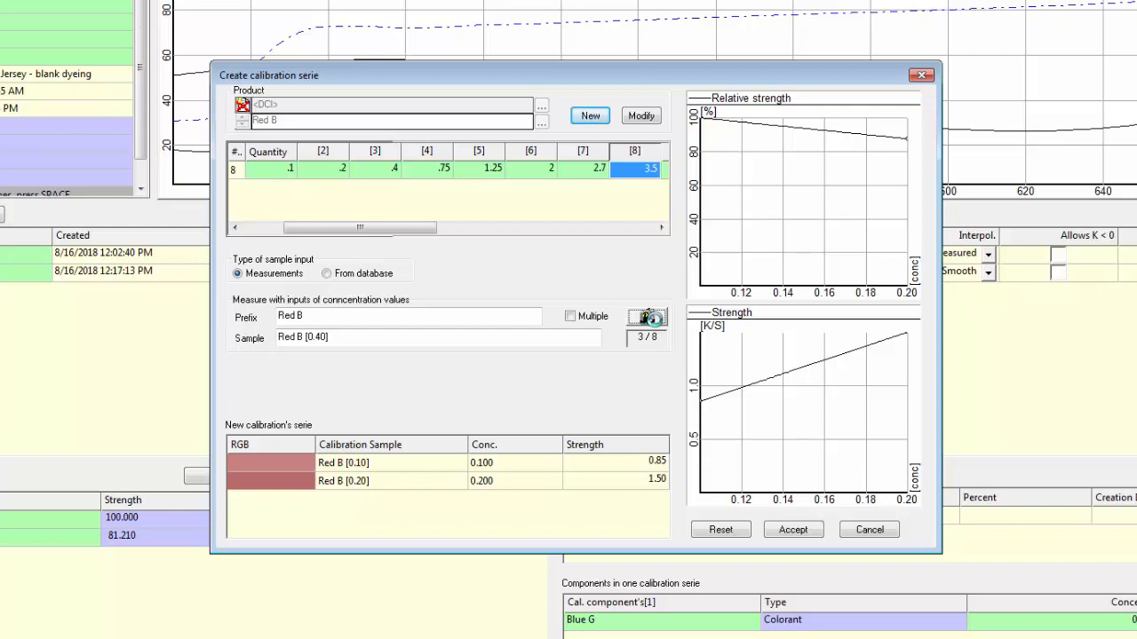
click(655, 318)
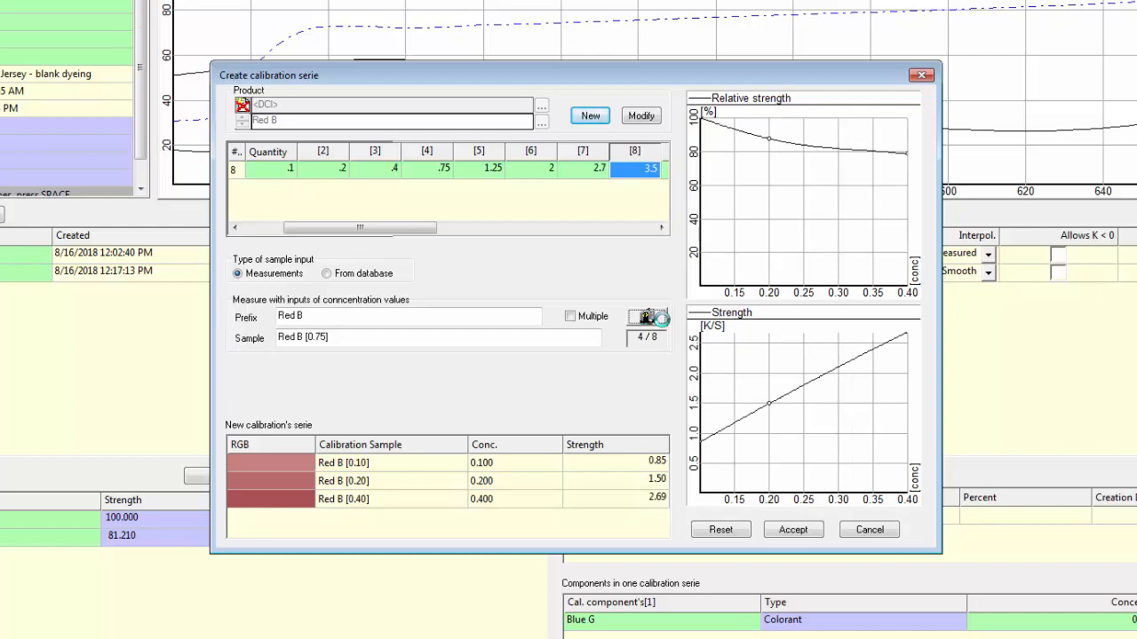
click(662, 321)
click(662, 320)
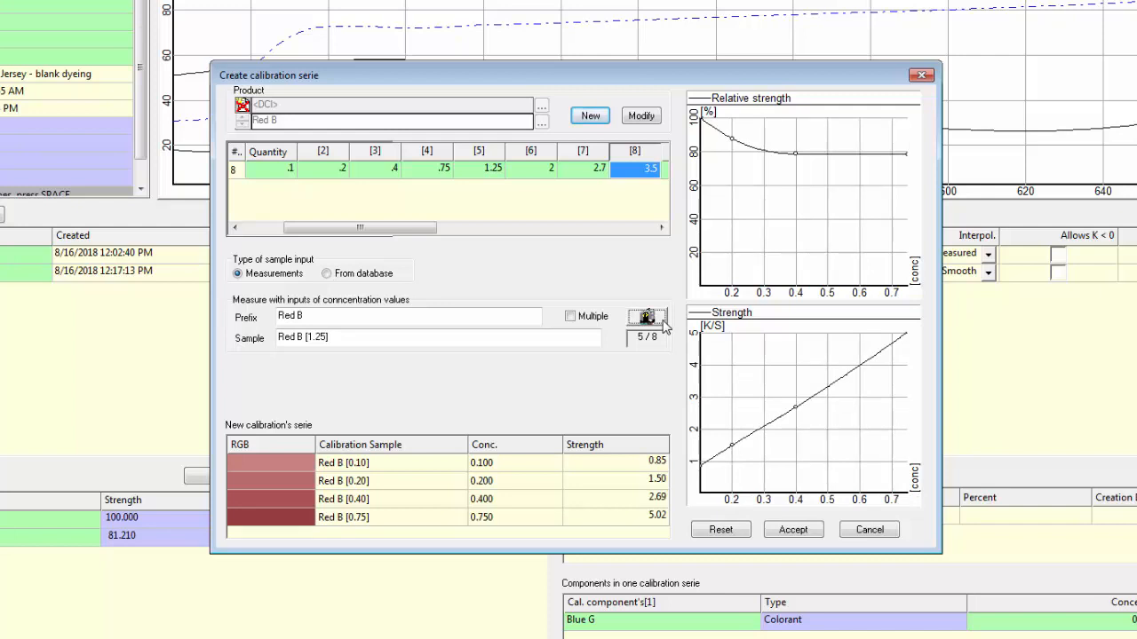
click(657, 317)
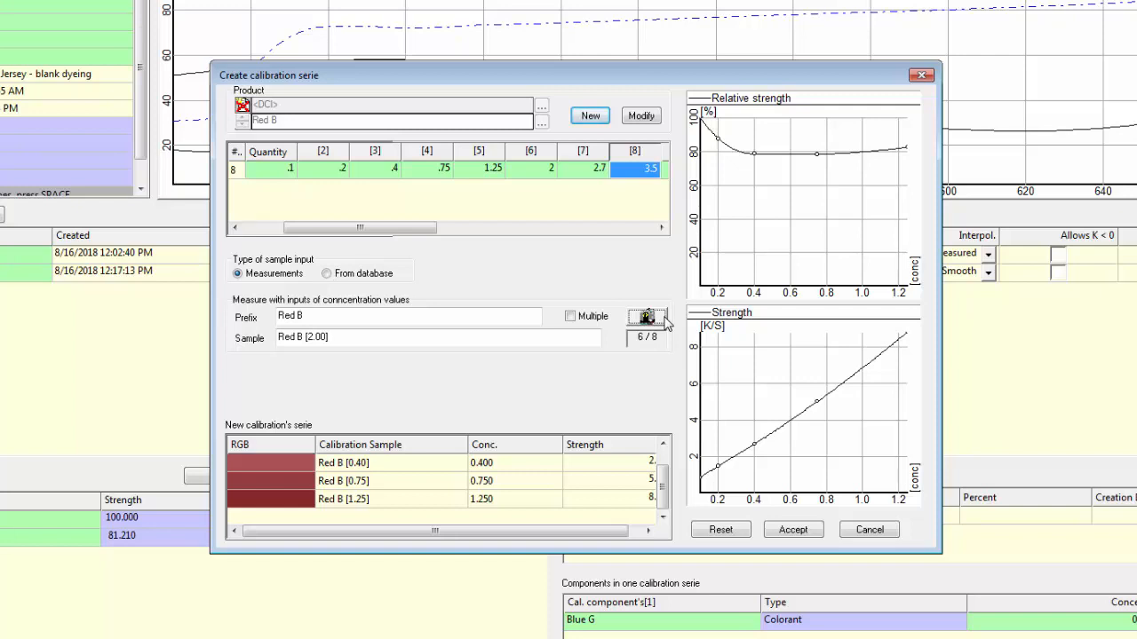
click(663, 317)
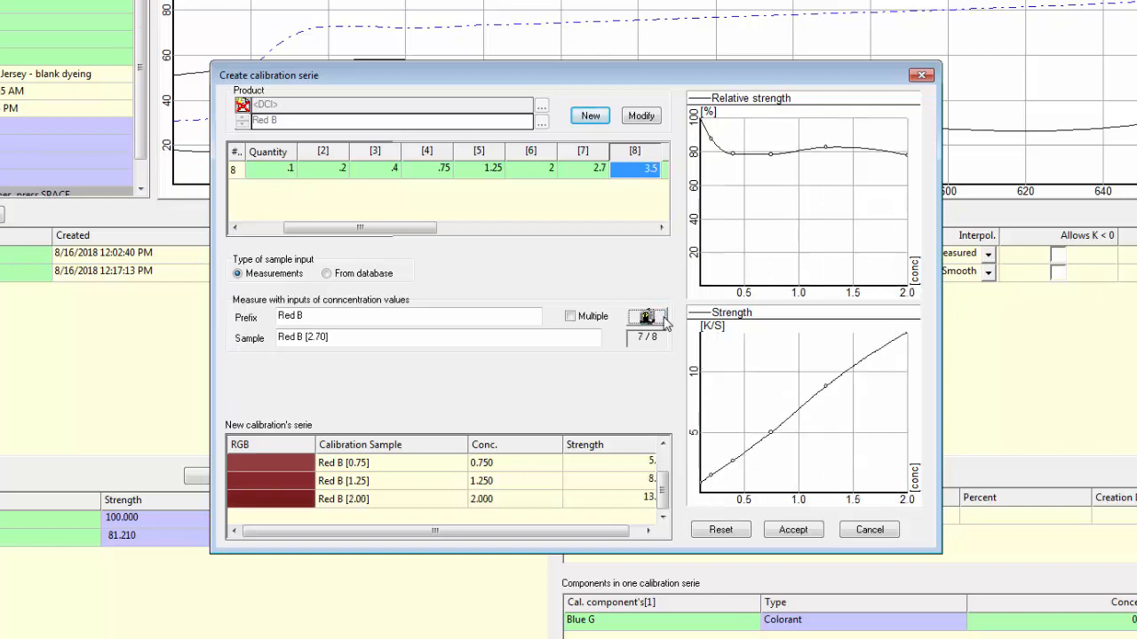
click(661, 318)
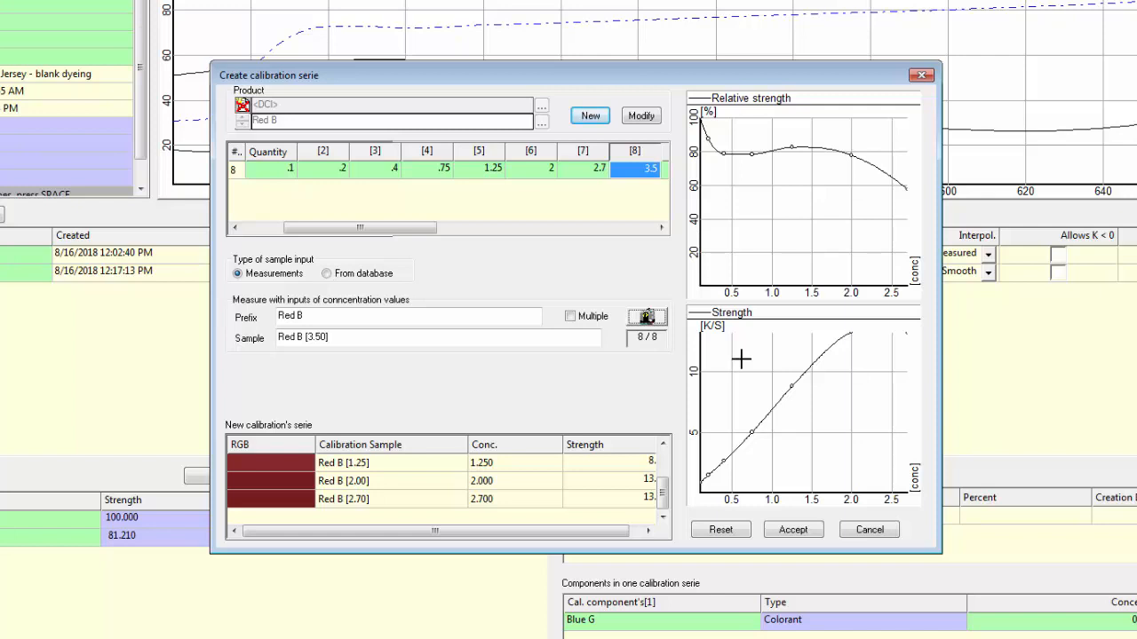
click(647, 318)
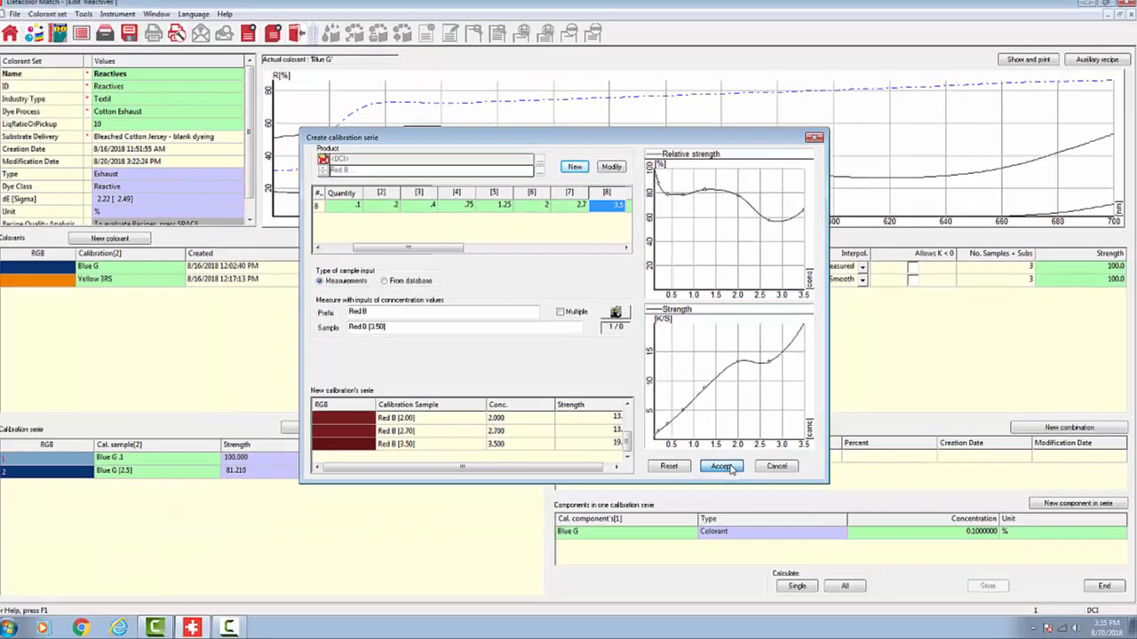
click(803, 530)
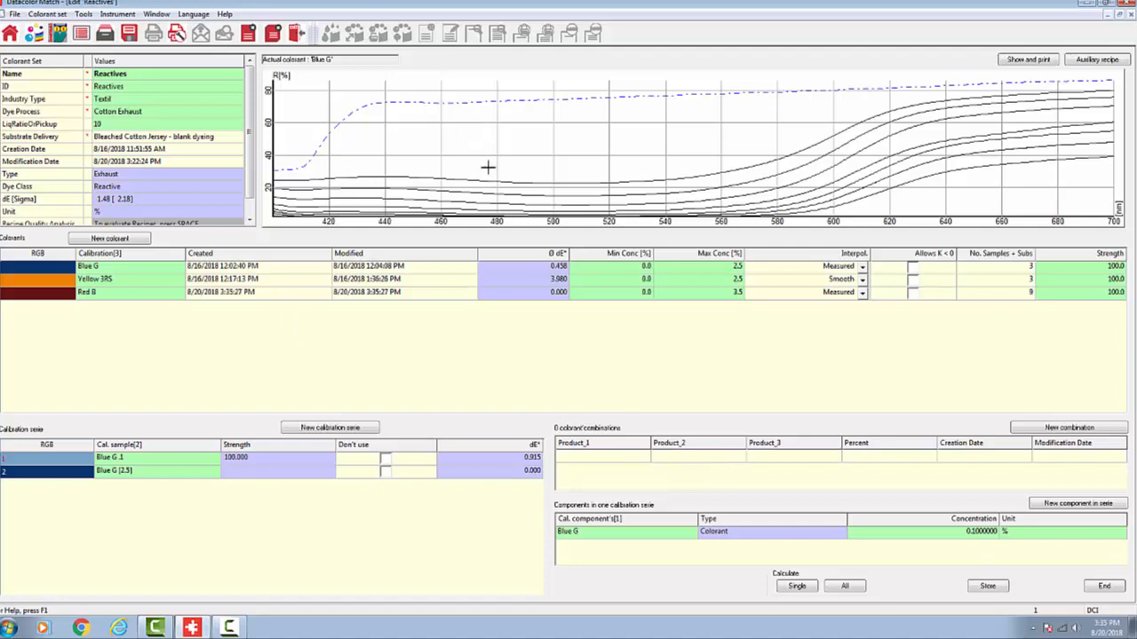
Step: Display the absolute strength (K/S) curve of the Red B colorant to check its calibration samples
mouse_move(488, 192)
click(102, 299)
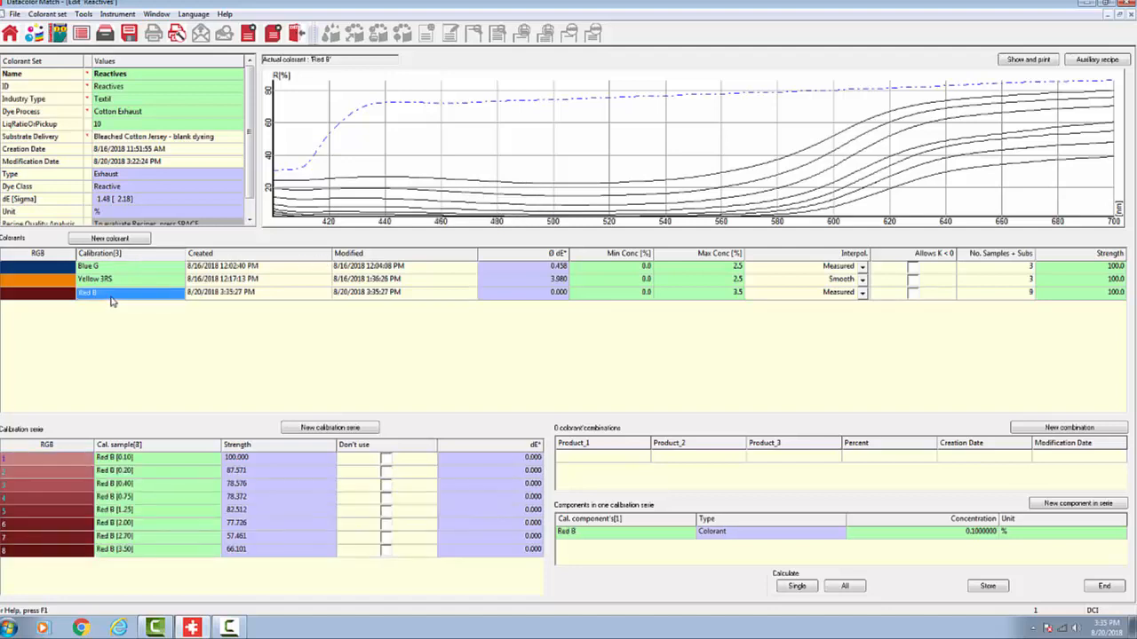
right_click(107, 296)
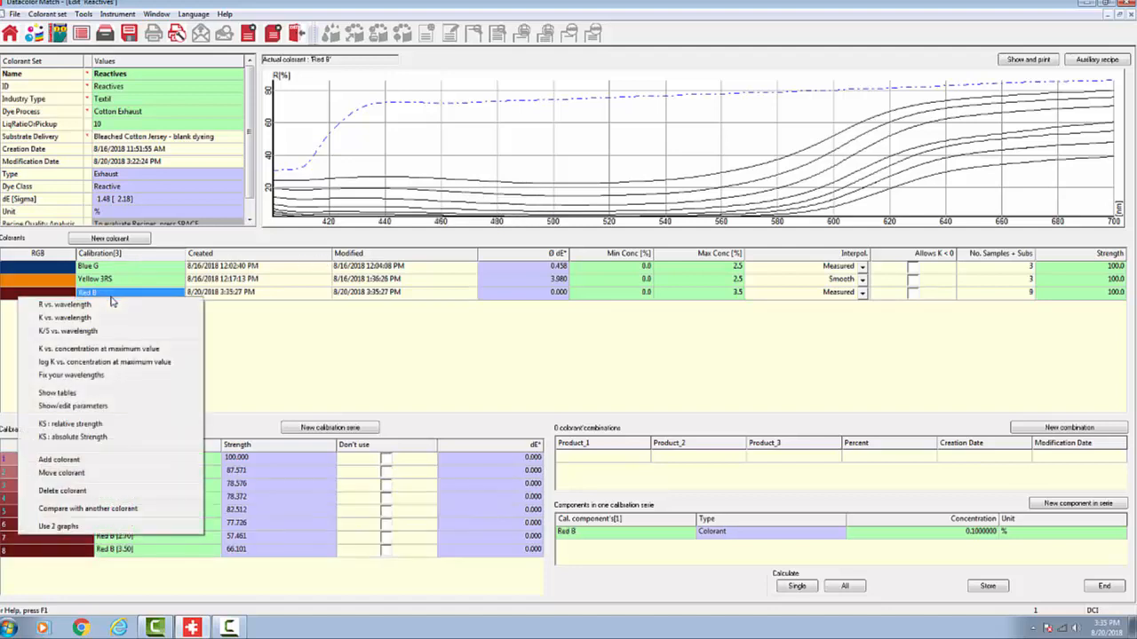
click(123, 437)
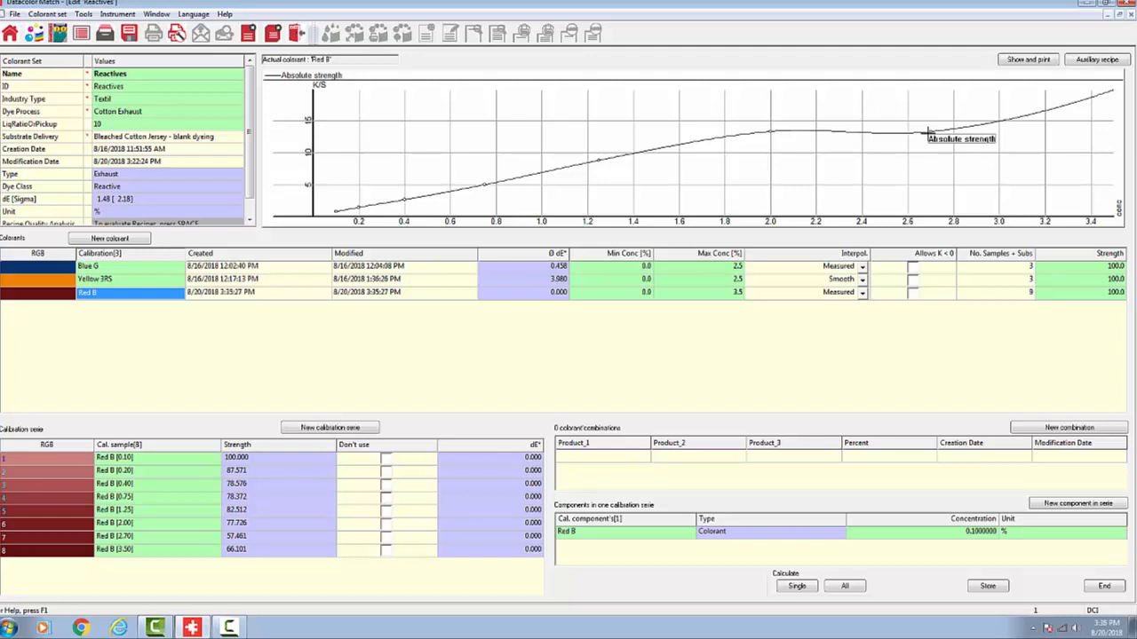
Step: Remeasure the Red B 2.70 calibration sample with a multiple measurement of four readings and accept the replacement
click(127, 538)
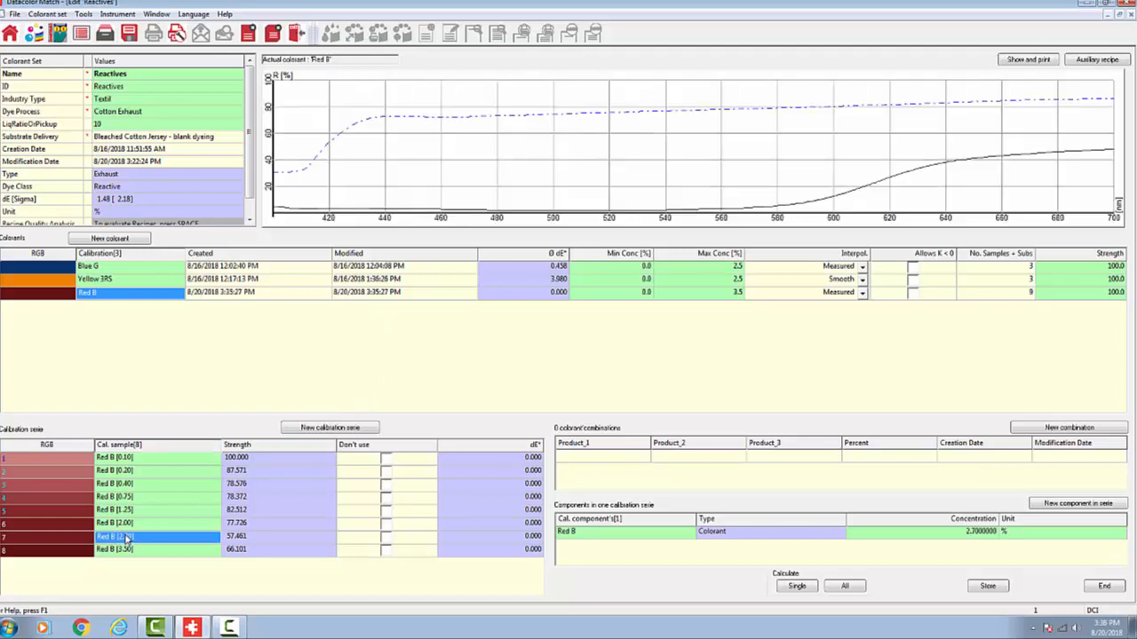
right_click(127, 539)
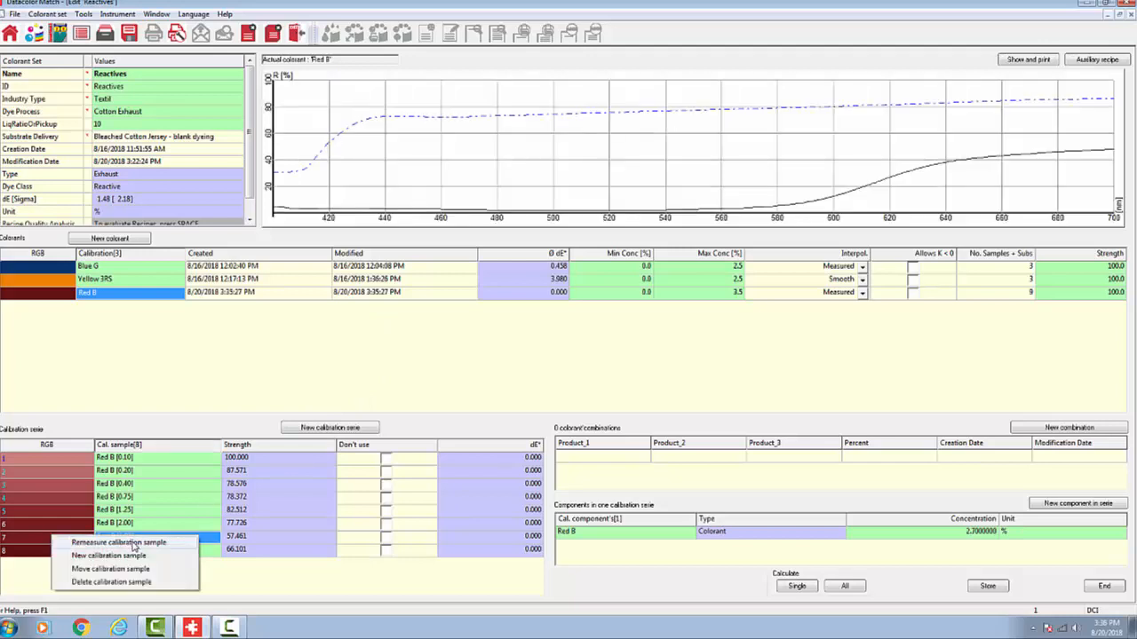
click(133, 543)
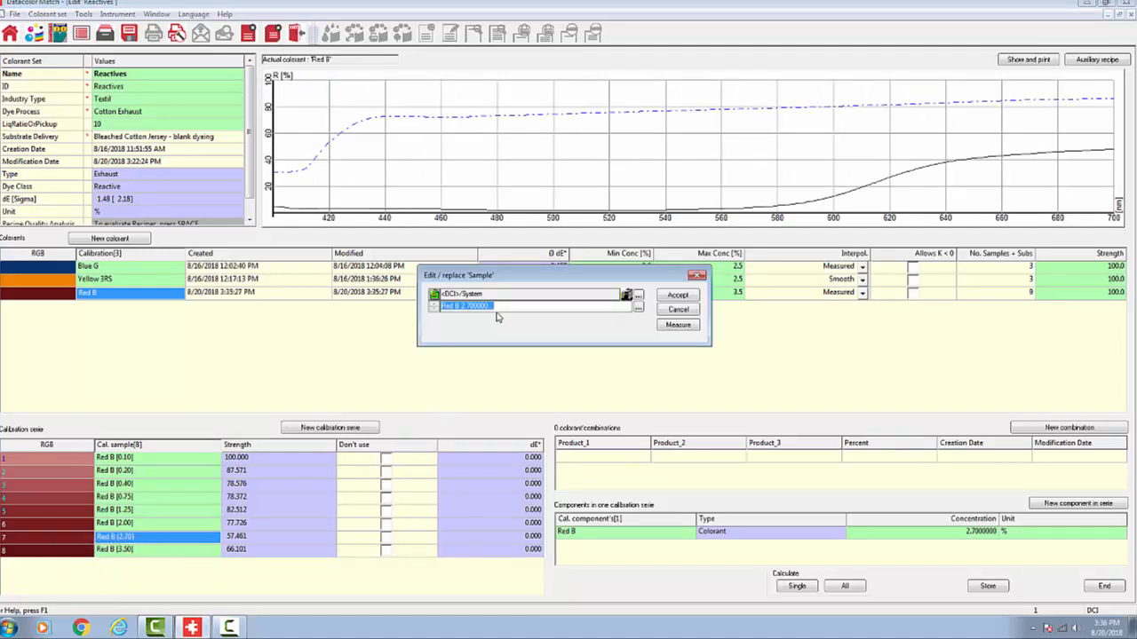
click(684, 326)
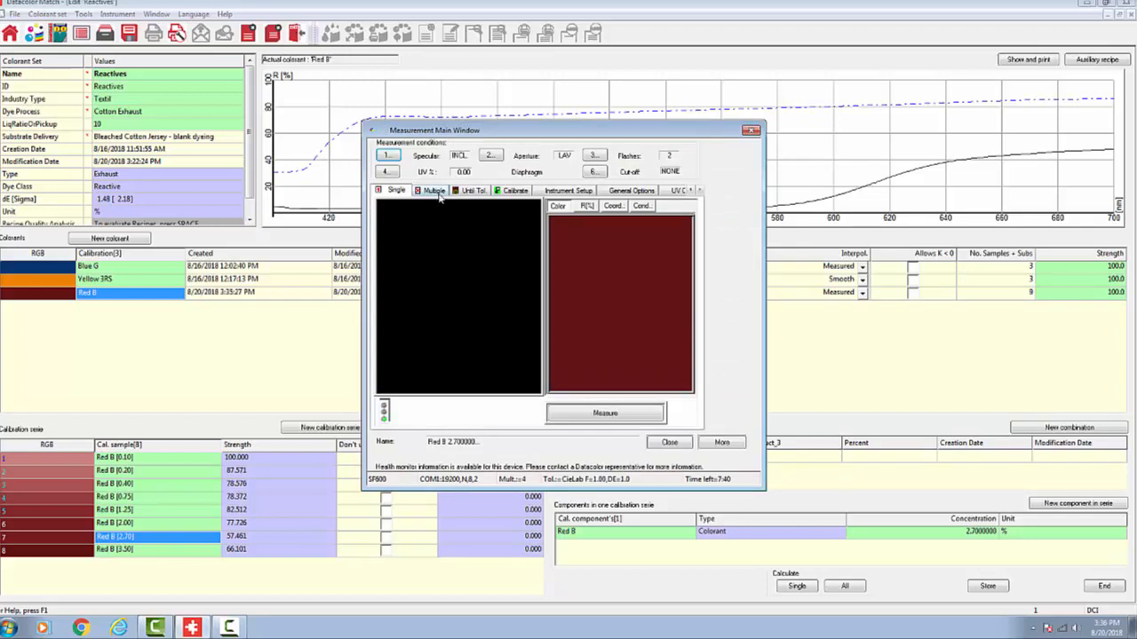
click(437, 192)
click(591, 414)
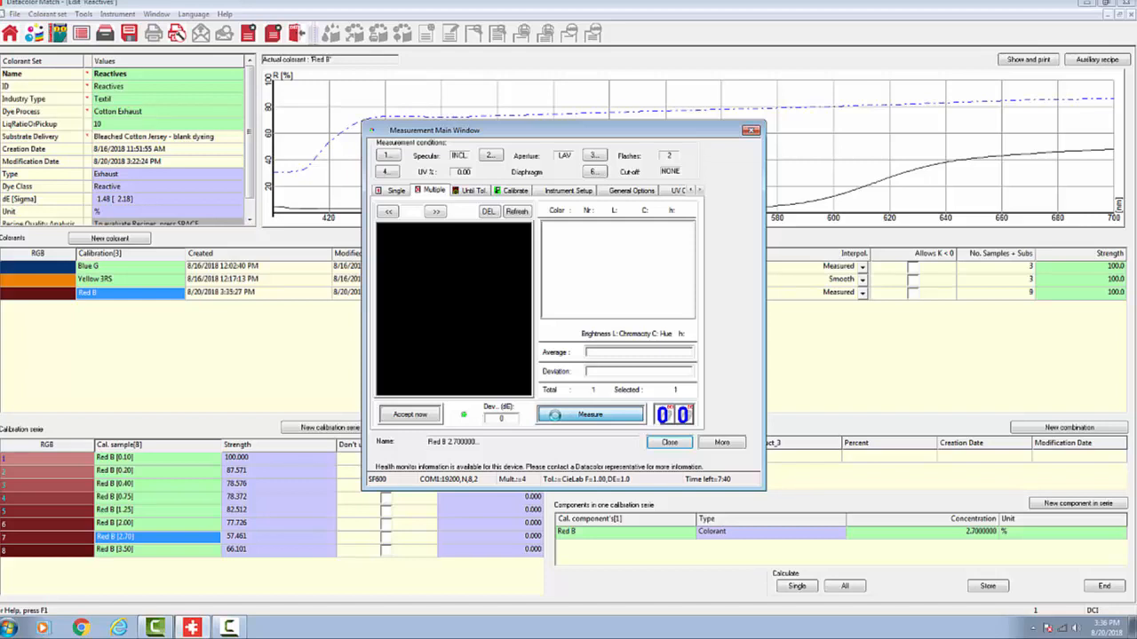
click(572, 420)
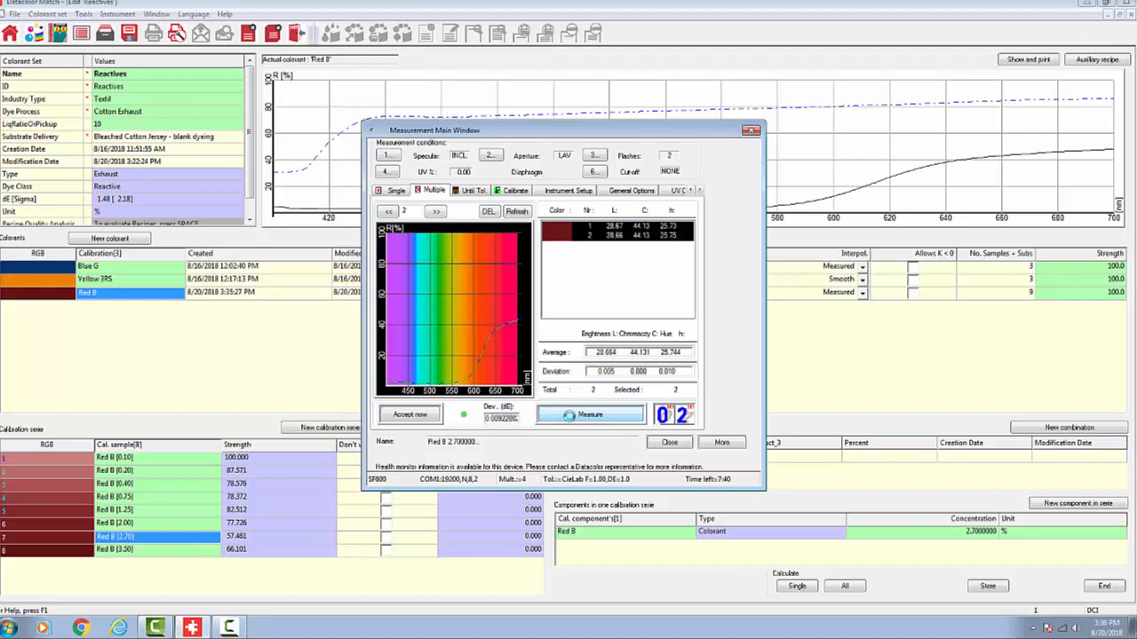
click(569, 415)
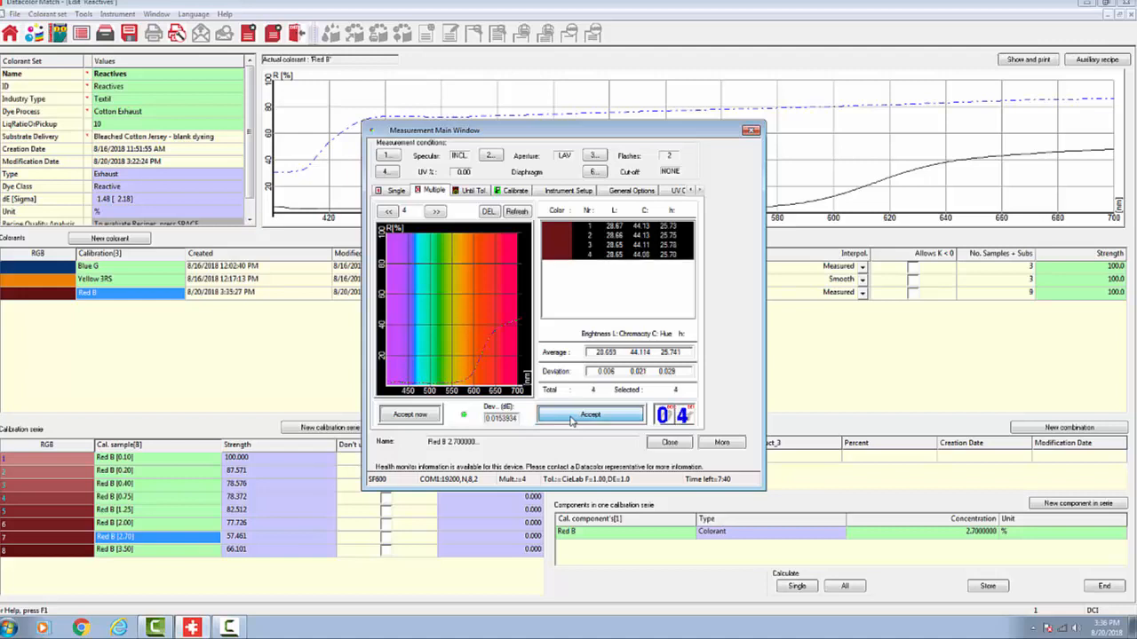
click(572, 421)
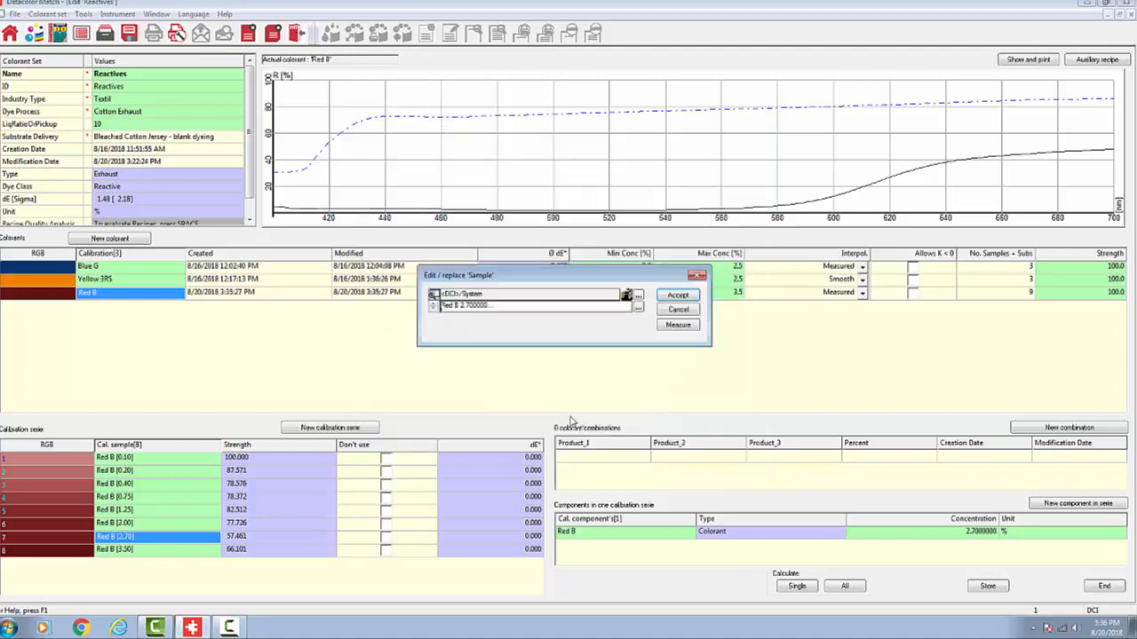
click(668, 298)
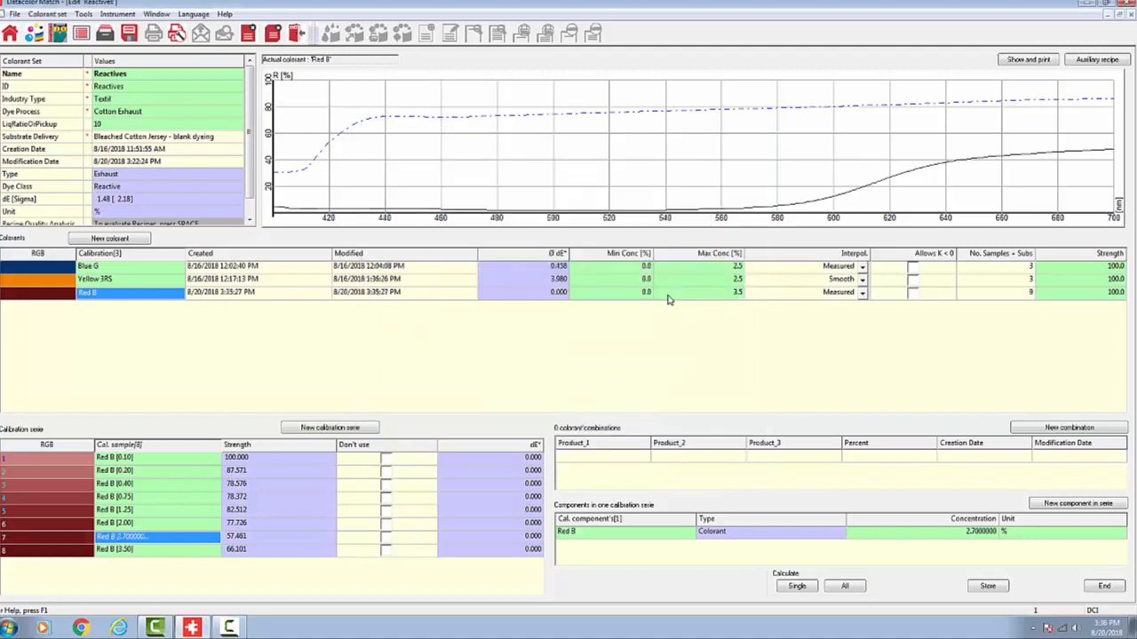
Step: Review Red B's absolute strength curve again and mark its 2.70 calibration sample as Don't use
right_click(133, 302)
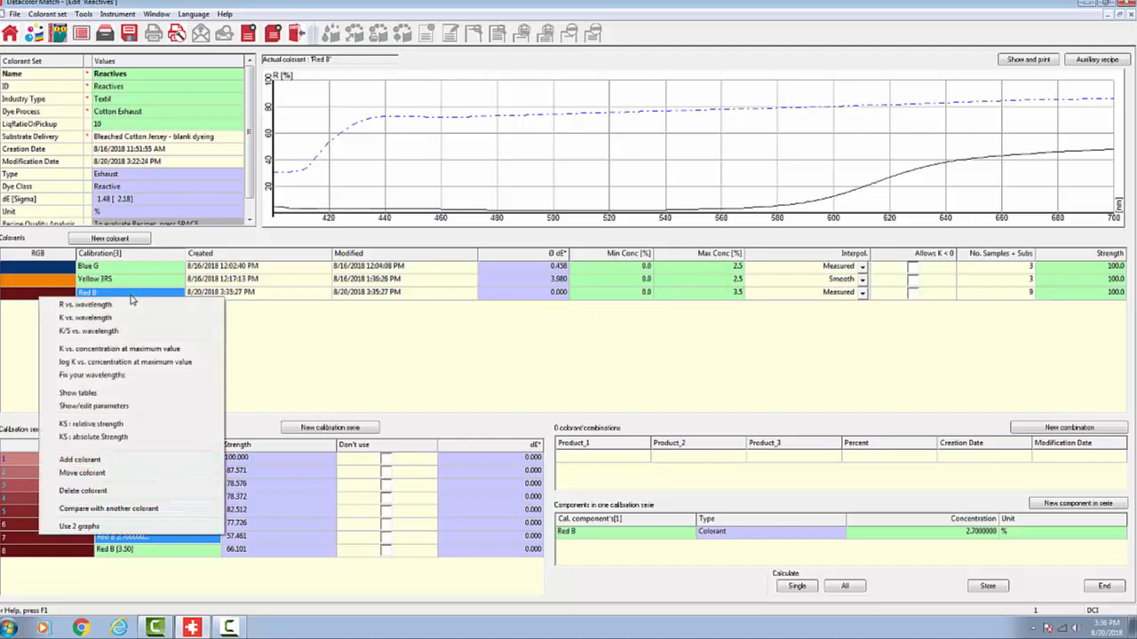
click(118, 438)
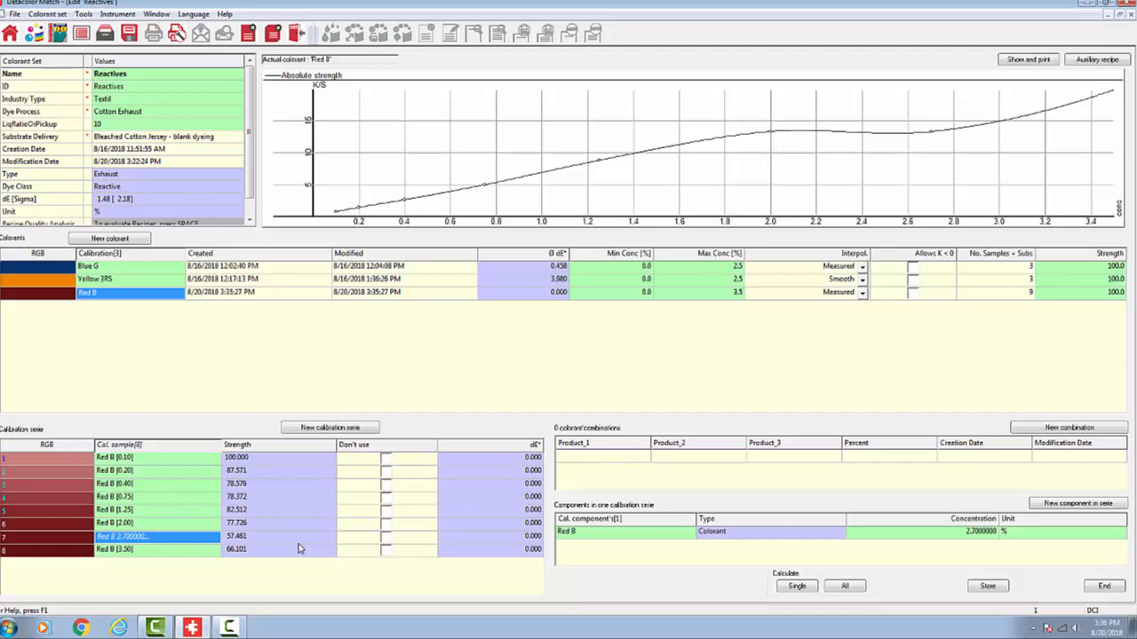
click(157, 537)
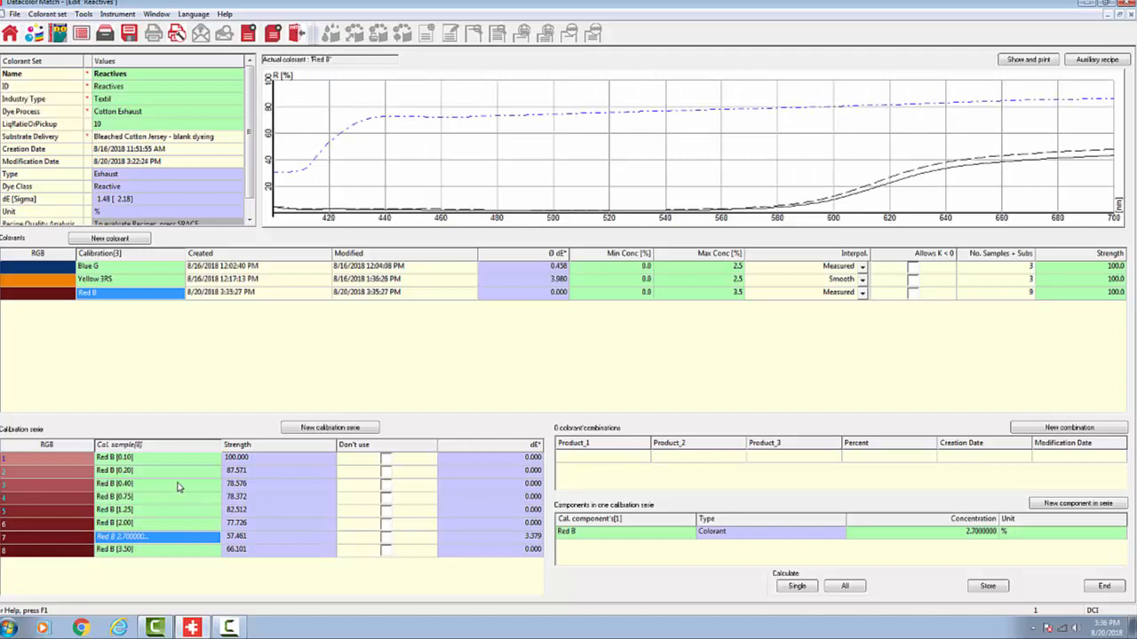
click(386, 537)
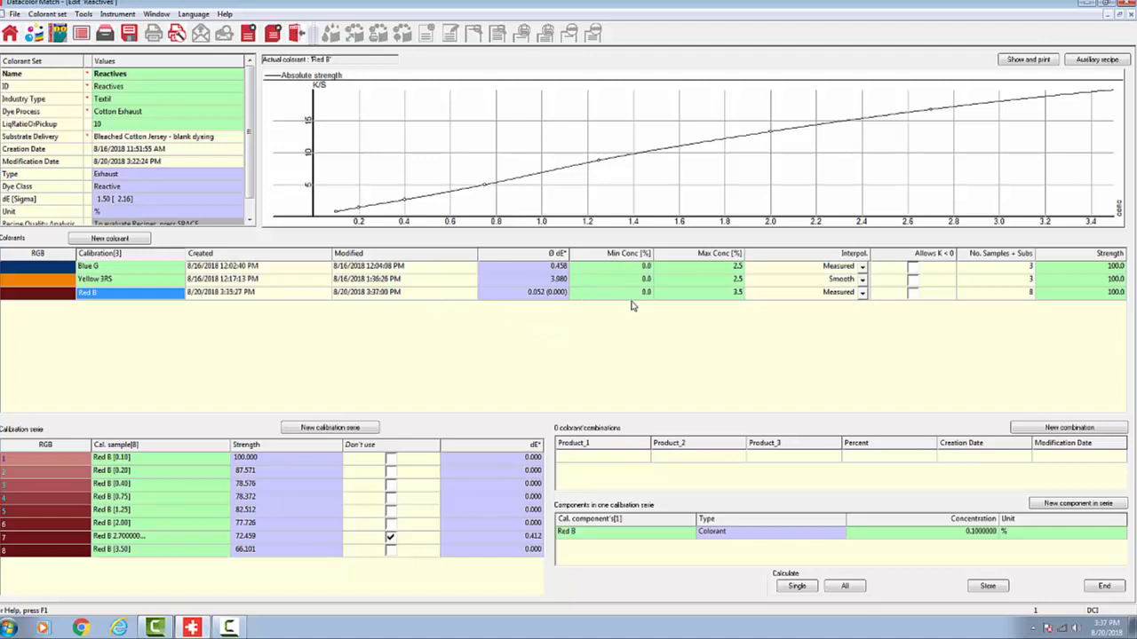
Step: Set the maximum concentration of Red B to 4.0 without applying the value to the other colorants
click(737, 269)
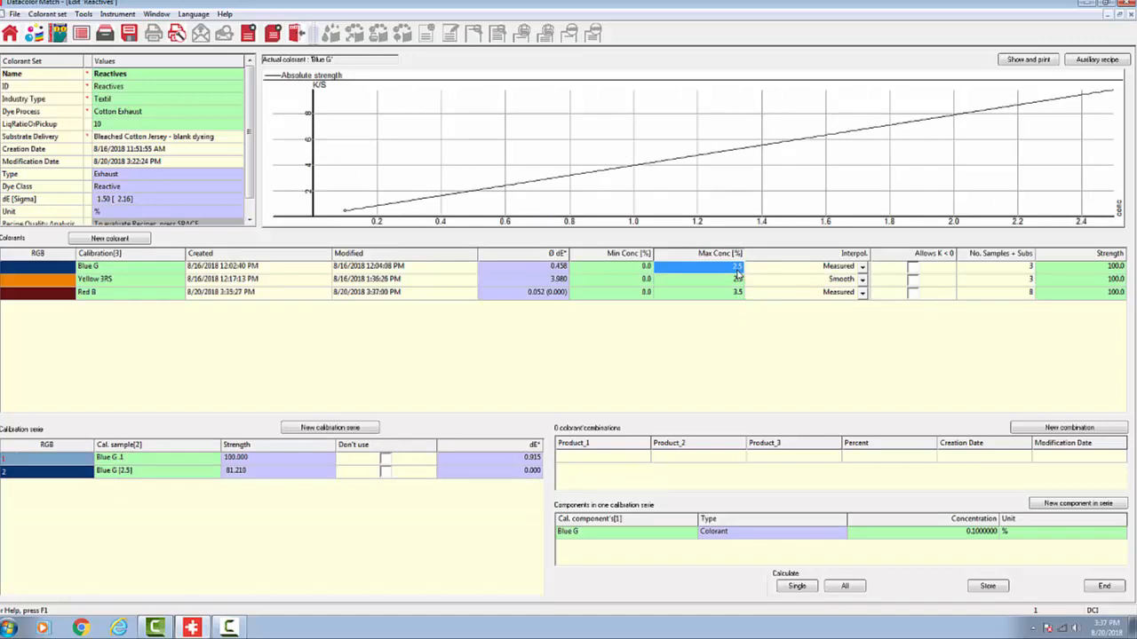
click(739, 292)
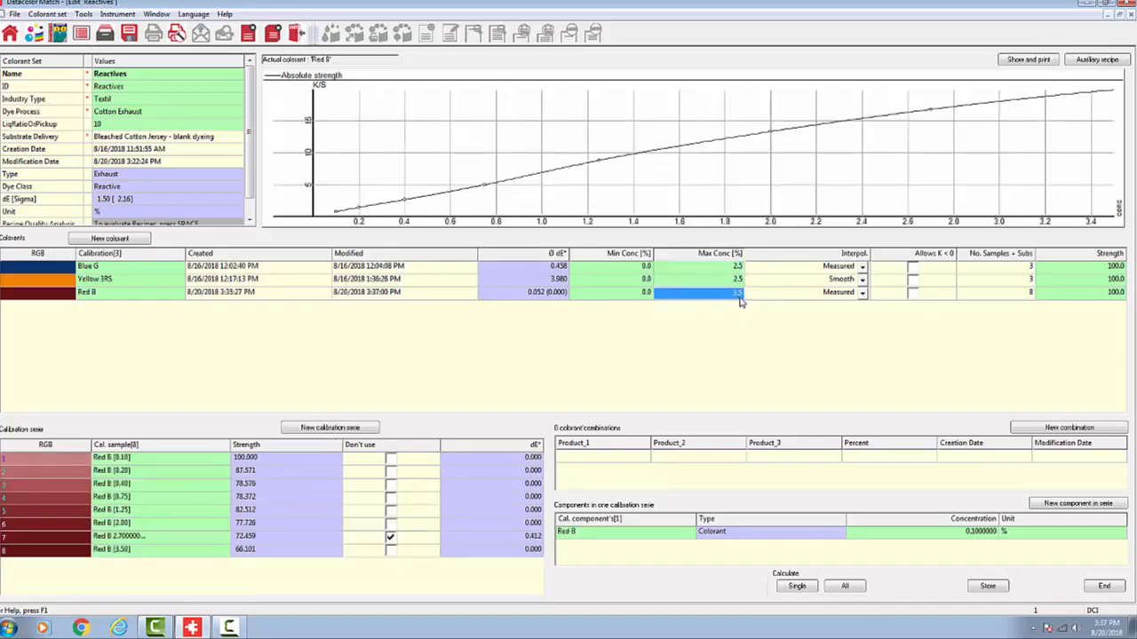
text(4.)
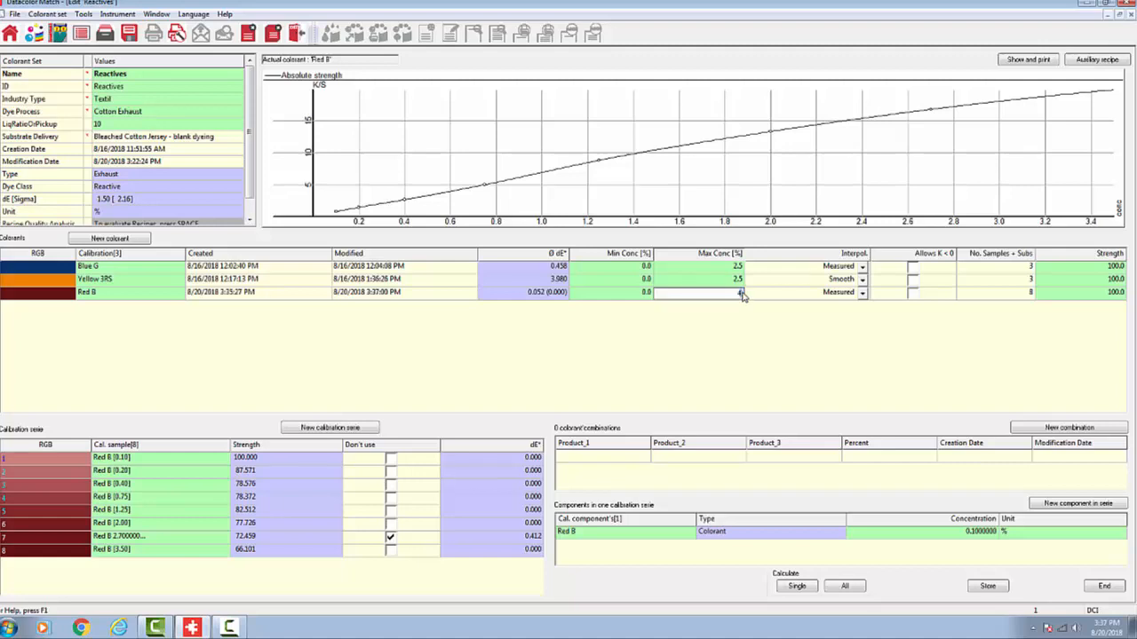
text(0)
key(Return)
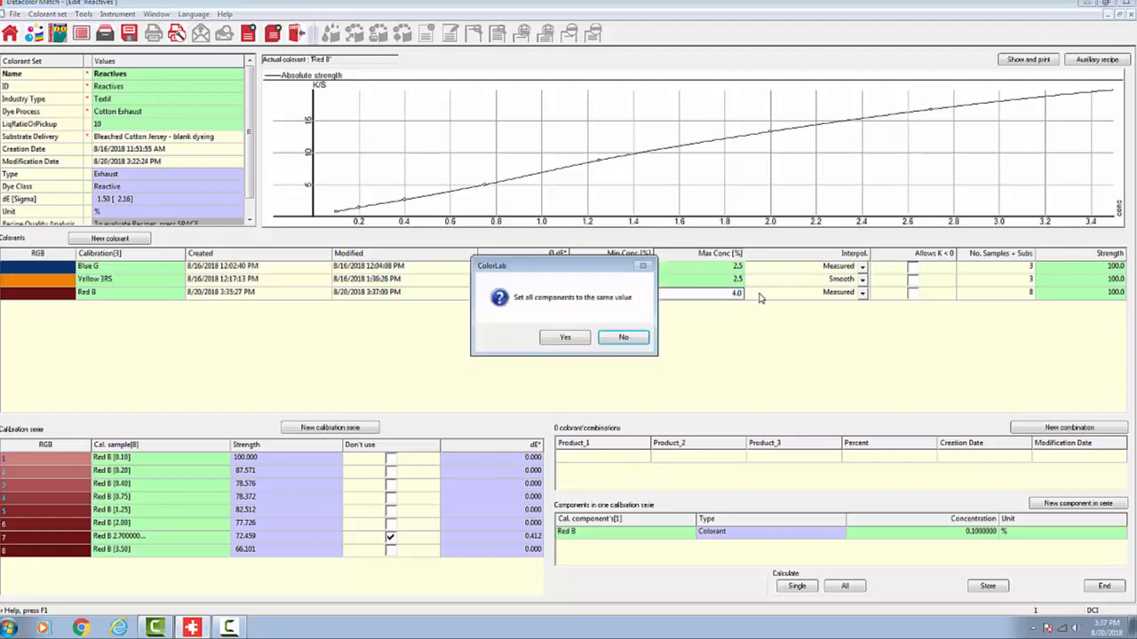
click(621, 338)
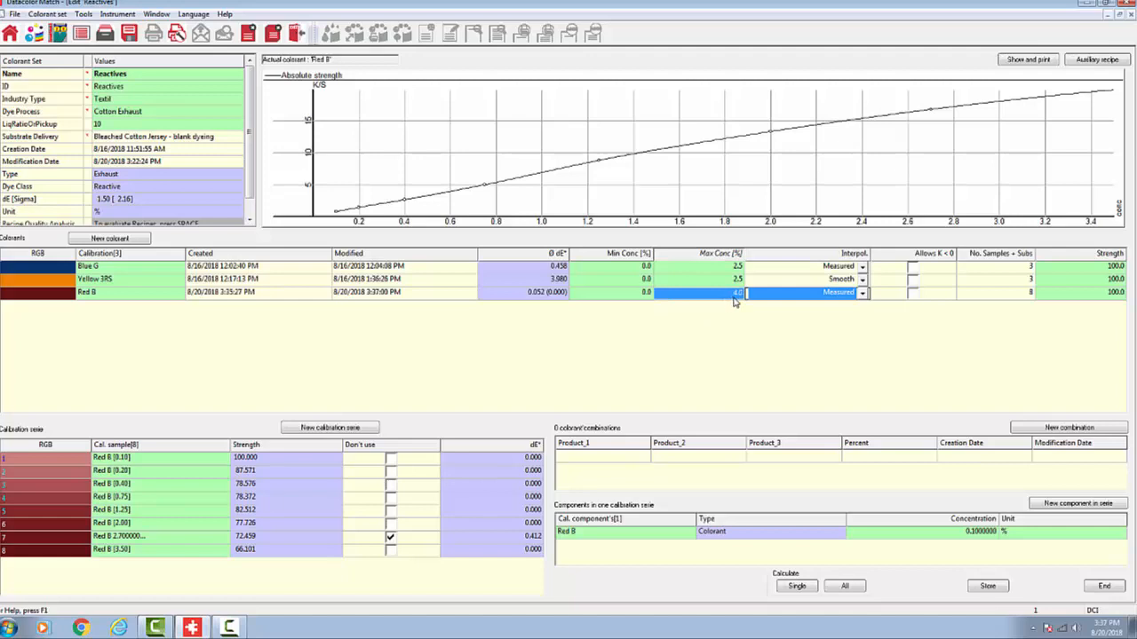
Step: Look through the interpolation options for the Blue G colorant, keeping Measured
drag(739, 297, 813, 310)
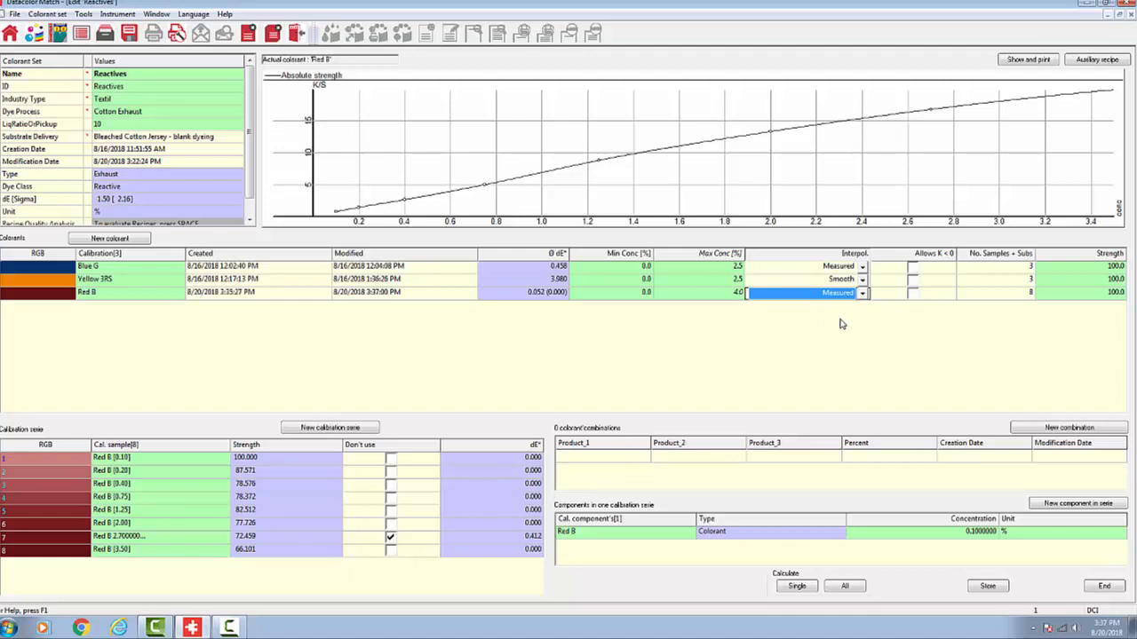
click(863, 267)
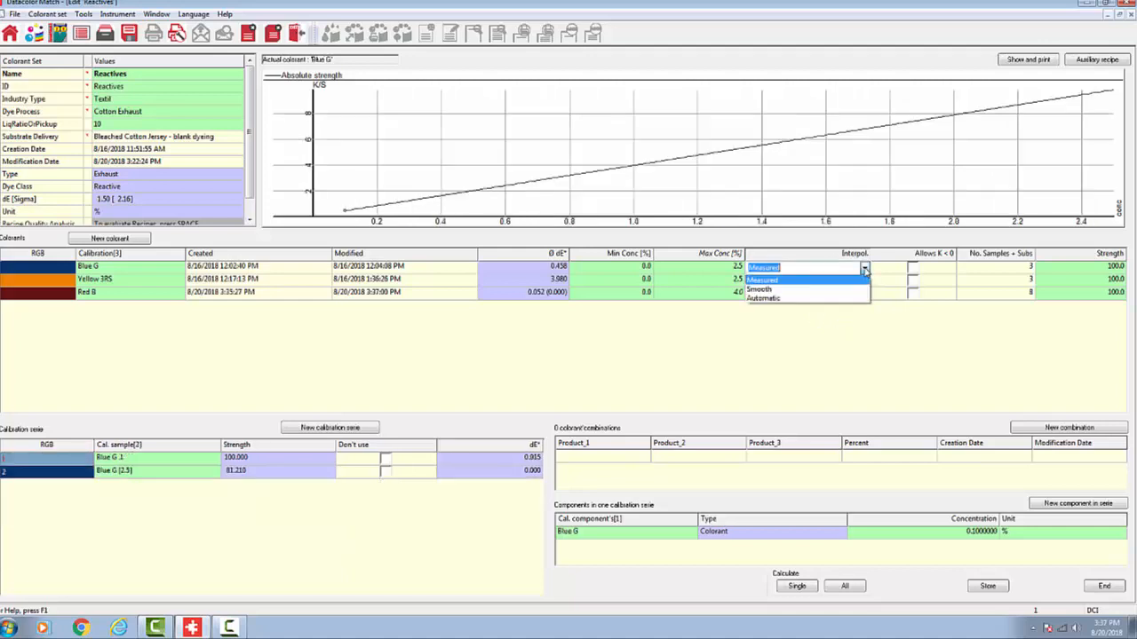
click(864, 269)
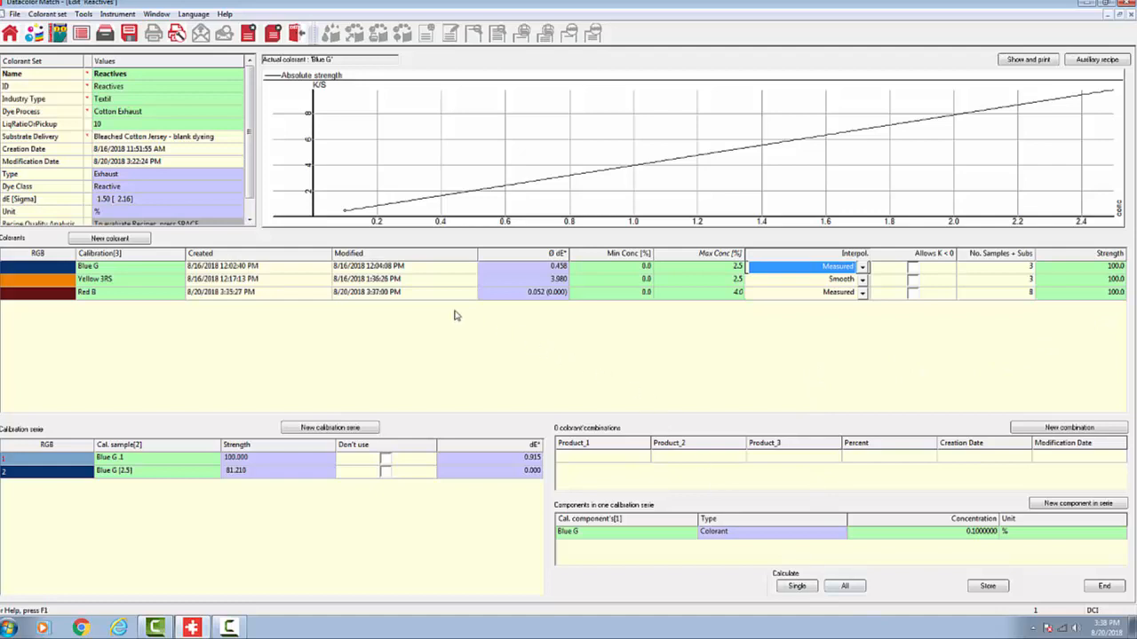
Step: Run the single calculation for Red B and store the Reactives colorant set with its changes
click(105, 294)
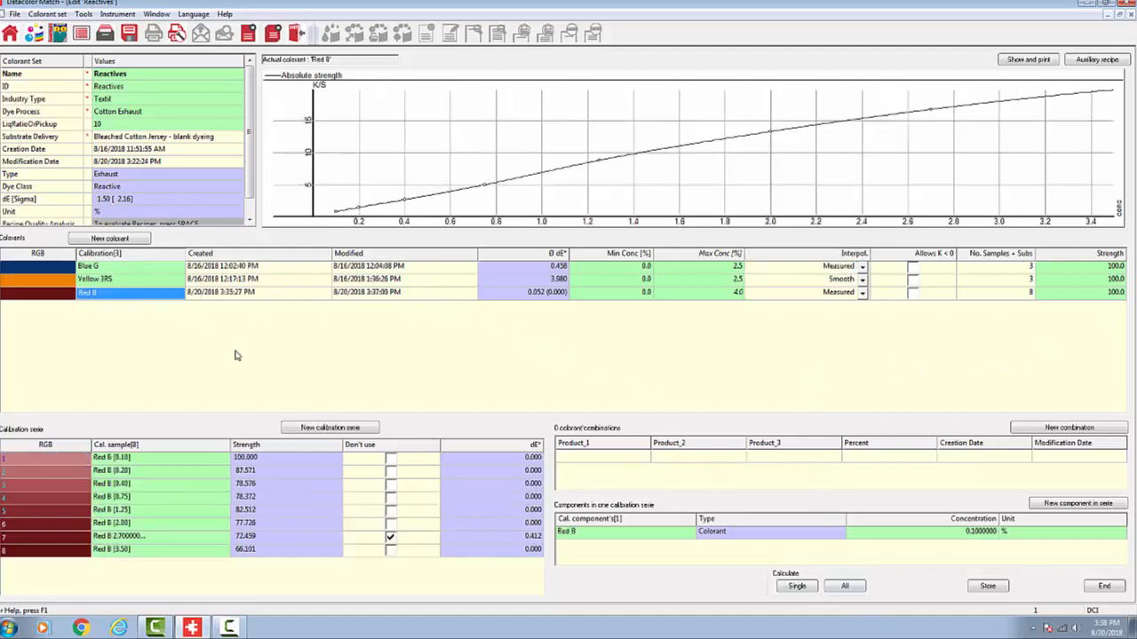
click(797, 587)
click(986, 588)
Step: End editing of the Reactives colorant set and return to the program overview
click(1104, 588)
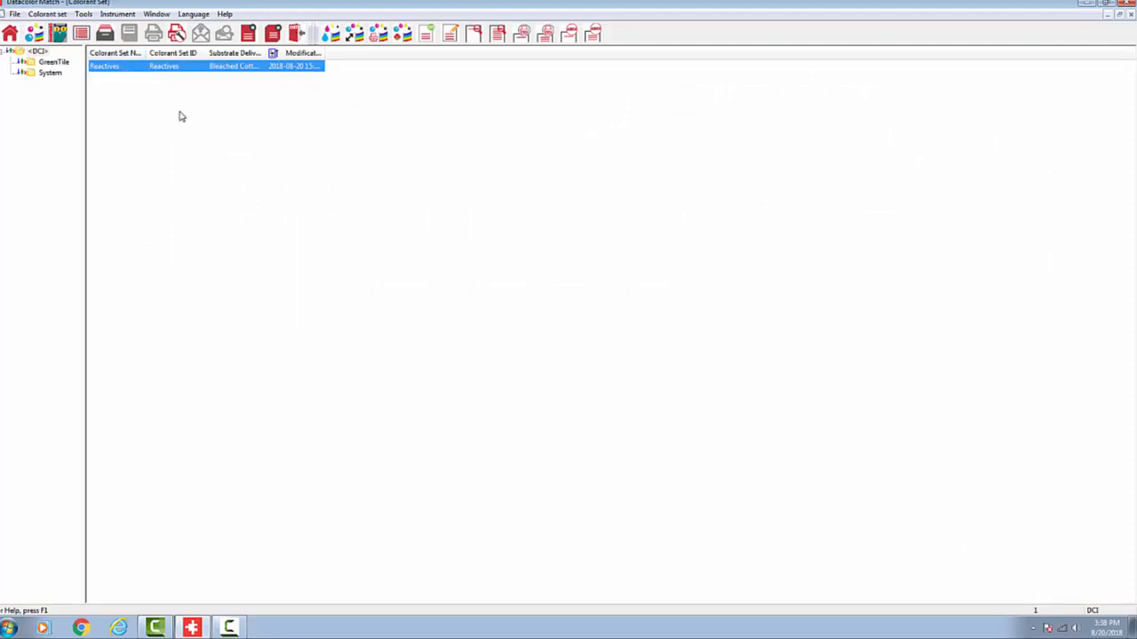
click(10, 34)
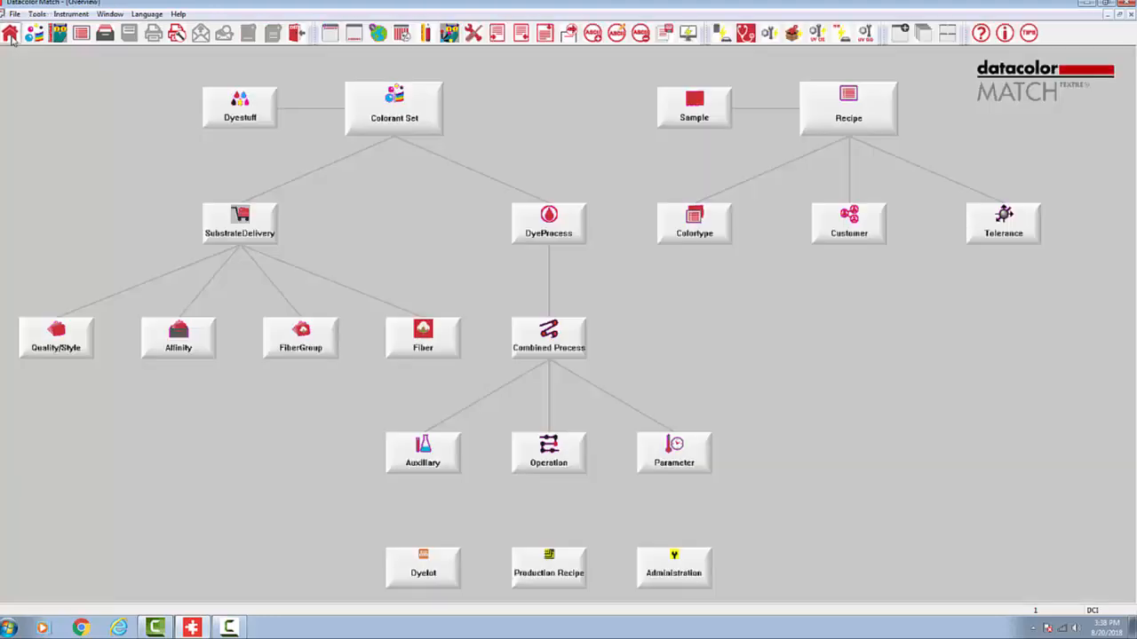